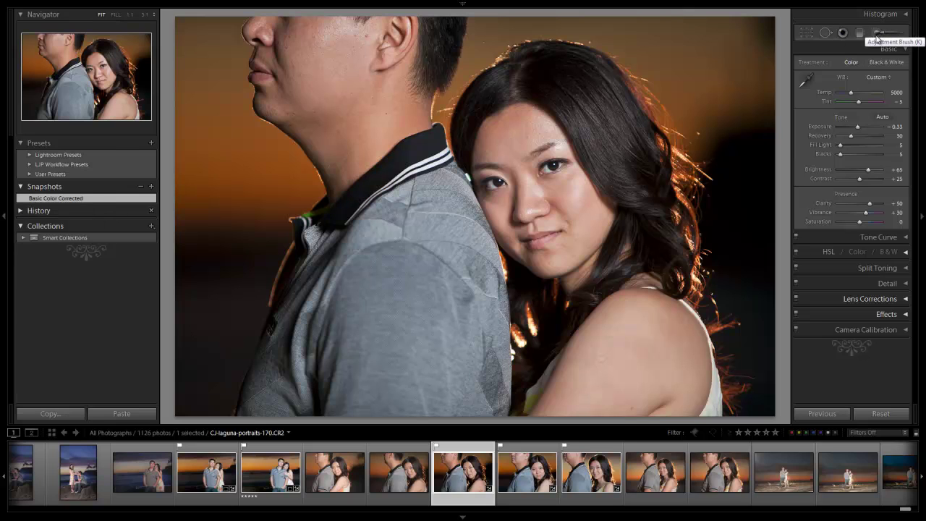
Inspect the portrait with the surrounding interface blacked out, and restore the normal view
{"action": "key", "text": "l"}
{"action": "key", "text": "l"}
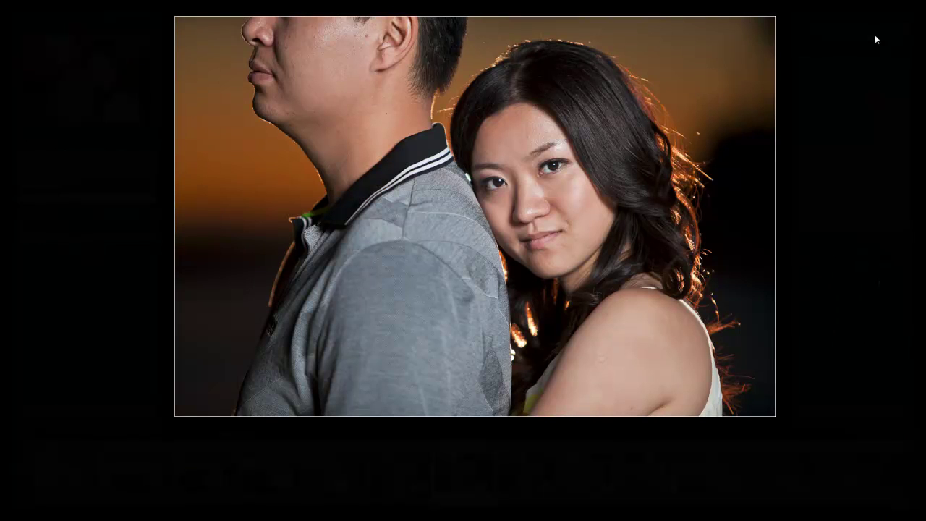
{"action": "key", "text": "l"}
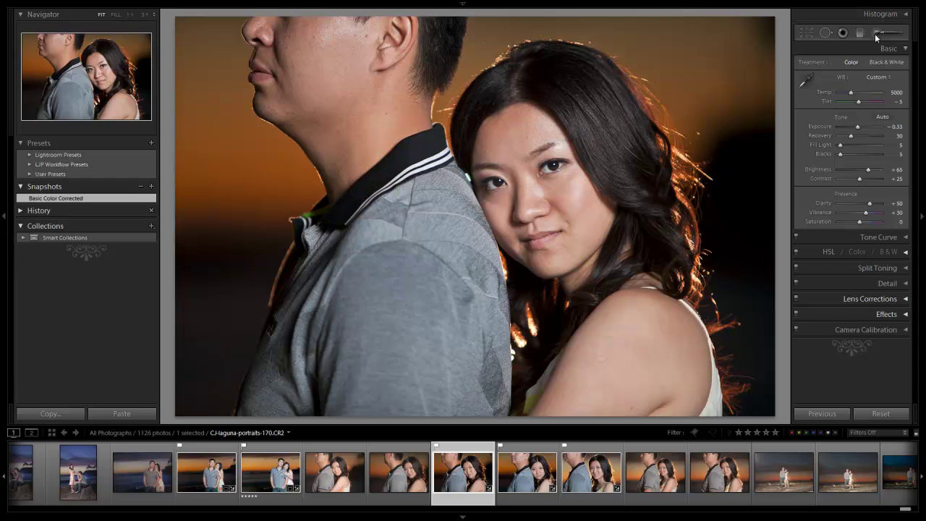
Paint an Adjustment Brush mask with Clarity −100 and Sharpness −51 over the couple's exposed skin: both faces, his neck and her shoulder
{"action": "left_click", "coordinate": [874, 33]}
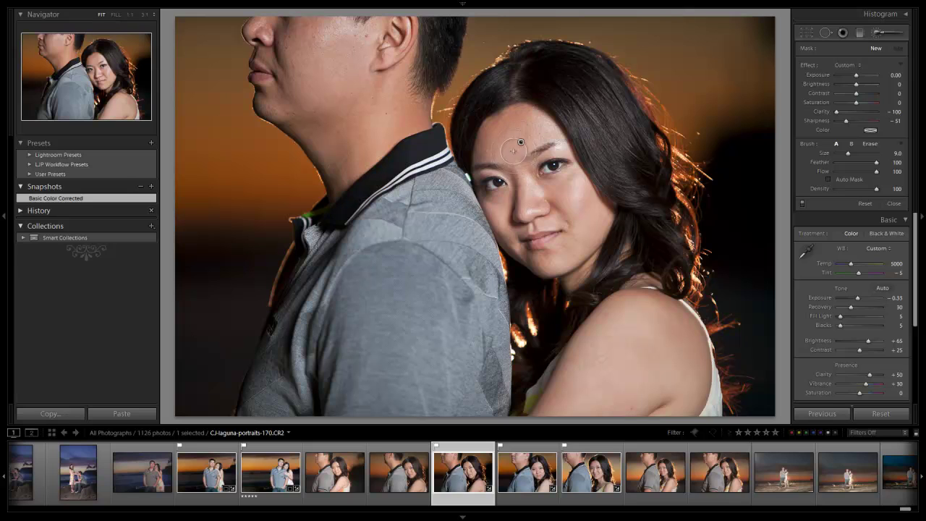
{"action": "mouse_move", "coordinate": [512, 150]}
{"action": "left_mouse_down"}
{"action": "mouse_move", "coordinate": [523, 180]}
{"action": "mouse_move", "coordinate": [514, 150]}
{"action": "mouse_move", "coordinate": [528, 122]}
{"action": "mouse_move", "coordinate": [509, 128]}
{"action": "mouse_move", "coordinate": [494, 155]}
{"action": "mouse_move", "coordinate": [518, 230]}
{"action": "mouse_move", "coordinate": [493, 179]}
{"action": "mouse_move", "coordinate": [494, 140]}
{"action": "mouse_move", "coordinate": [509, 121]}
{"action": "mouse_move", "coordinate": [547, 147]}
{"action": "mouse_move", "coordinate": [568, 197]}
{"action": "mouse_move", "coordinate": [541, 132]}
{"action": "mouse_move", "coordinate": [599, 217]}
{"action": "mouse_move", "coordinate": [559, 260]}
{"action": "mouse_move", "coordinate": [529, 251]}
{"action": "mouse_move", "coordinate": [540, 204]}
{"action": "mouse_move", "coordinate": [551, 241]}
{"action": "left_mouse_up"}
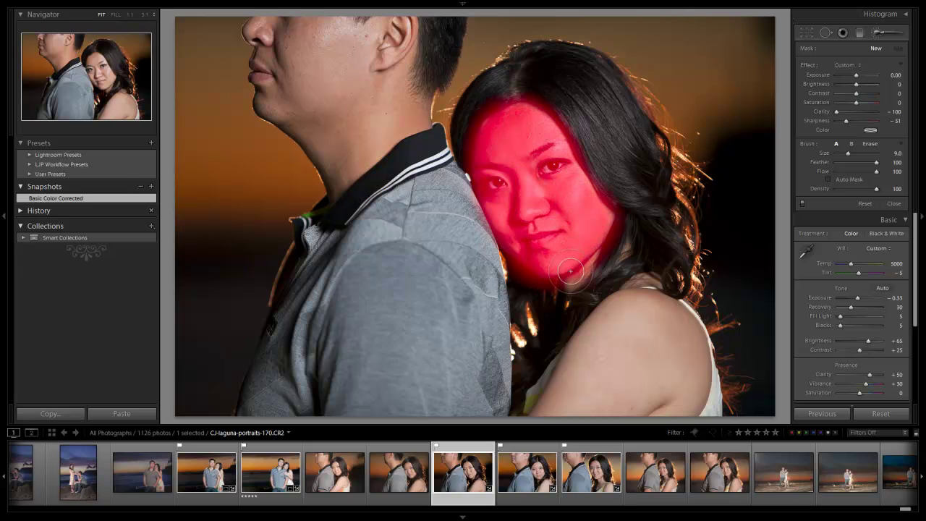
{"action": "left_click_drag", "start_coordinate": [570, 271], "coordinate": [584, 249]}
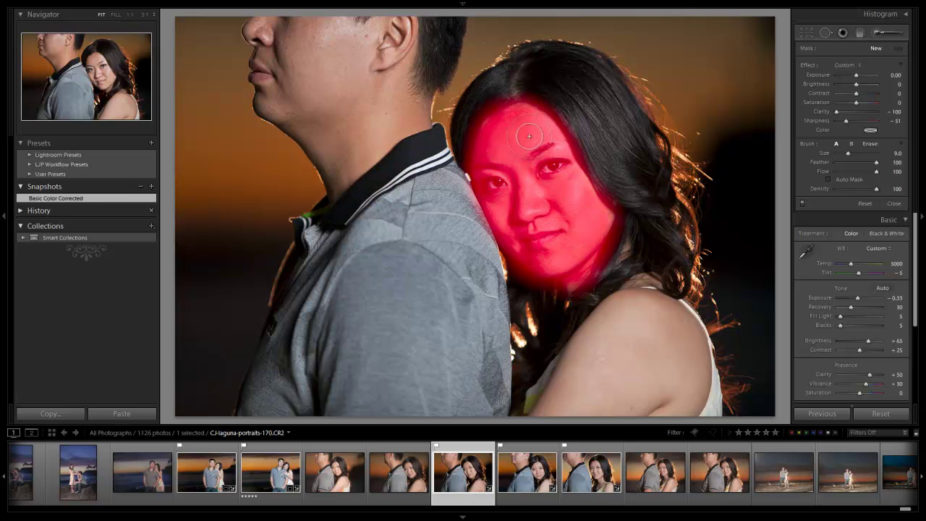
{"action": "left_click_drag", "start_coordinate": [578, 221], "coordinate": [578, 223]}
{"action": "mouse_move", "coordinate": [641, 293]}
{"action": "left_mouse_down"}
{"action": "mouse_move", "coordinate": [565, 374]}
{"action": "mouse_move", "coordinate": [537, 426]}
{"action": "mouse_move", "coordinate": [589, 350]}
{"action": "mouse_move", "coordinate": [584, 401]}
{"action": "mouse_move", "coordinate": [603, 399]}
{"action": "mouse_move", "coordinate": [618, 382]}
{"action": "mouse_move", "coordinate": [646, 298]}
{"action": "mouse_move", "coordinate": [689, 344]}
{"action": "mouse_move", "coordinate": [688, 380]}
{"action": "mouse_move", "coordinate": [656, 420]}
{"action": "mouse_move", "coordinate": [684, 366]}
{"action": "mouse_move", "coordinate": [673, 412]}
{"action": "mouse_move", "coordinate": [677, 381]}
{"action": "mouse_move", "coordinate": [632, 403]}
{"action": "mouse_move", "coordinate": [652, 353]}
{"action": "mouse_move", "coordinate": [649, 376]}
{"action": "left_mouse_up"}
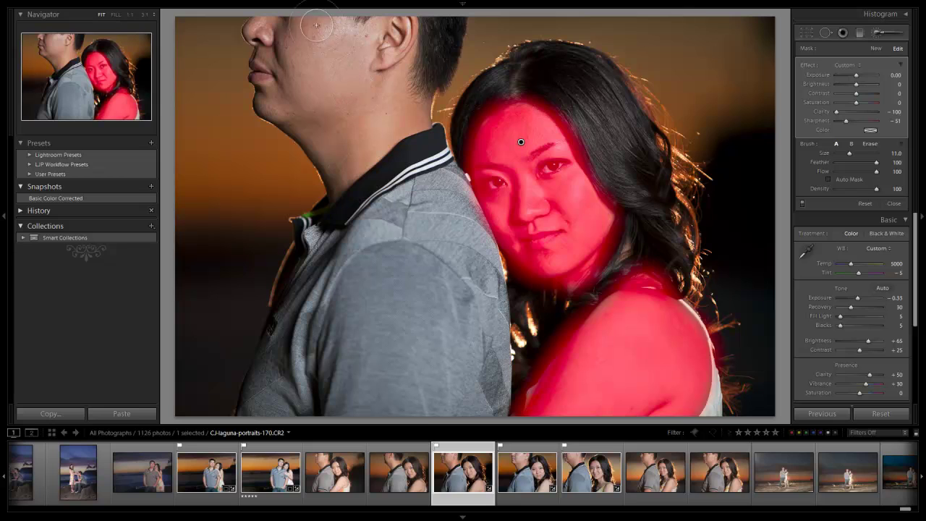
{"action": "mouse_move", "coordinate": [316, 25]}
{"action": "left_mouse_down"}
{"action": "mouse_move", "coordinate": [263, 26]}
{"action": "mouse_move", "coordinate": [281, 25]}
{"action": "mouse_move", "coordinate": [270, 55]}
{"action": "mouse_move", "coordinate": [269, 31]}
{"action": "mouse_move", "coordinate": [277, 49]}
{"action": "mouse_move", "coordinate": [268, 76]}
{"action": "mouse_move", "coordinate": [275, 99]}
{"action": "mouse_move", "coordinate": [294, 109]}
{"action": "mouse_move", "coordinate": [279, 97]}
{"action": "mouse_move", "coordinate": [315, 87]}
{"action": "mouse_move", "coordinate": [303, 72]}
{"action": "mouse_move", "coordinate": [322, 24]}
{"action": "mouse_move", "coordinate": [332, 46]}
{"action": "mouse_move", "coordinate": [339, 35]}
{"action": "mouse_move", "coordinate": [367, 45]}
{"action": "mouse_move", "coordinate": [394, 16]}
{"action": "mouse_move", "coordinate": [389, 44]}
{"action": "mouse_move", "coordinate": [399, 19]}
{"action": "mouse_move", "coordinate": [375, 80]}
{"action": "mouse_move", "coordinate": [365, 82]}
{"action": "mouse_move", "coordinate": [376, 70]}
{"action": "mouse_move", "coordinate": [284, 106]}
{"action": "mouse_move", "coordinate": [315, 138]}
{"action": "mouse_move", "coordinate": [330, 174]}
{"action": "mouse_move", "coordinate": [391, 108]}
{"action": "mouse_move", "coordinate": [409, 97]}
{"action": "mouse_move", "coordinate": [361, 155]}
{"action": "mouse_move", "coordinate": [420, 105]}
{"action": "mouse_move", "coordinate": [414, 120]}
{"action": "mouse_move", "coordinate": [361, 109]}
{"action": "left_mouse_up"}
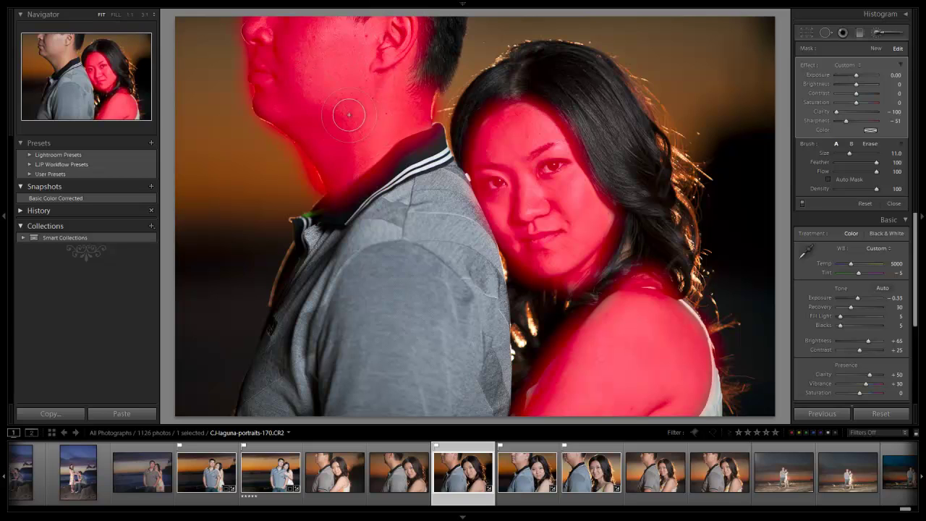
{"action": "mouse_move", "coordinate": [262, 106]}
{"action": "left_mouse_down"}
{"action": "mouse_move", "coordinate": [285, 97]}
{"action": "mouse_move", "coordinate": [425, 132]}
{"action": "left_mouse_up"}
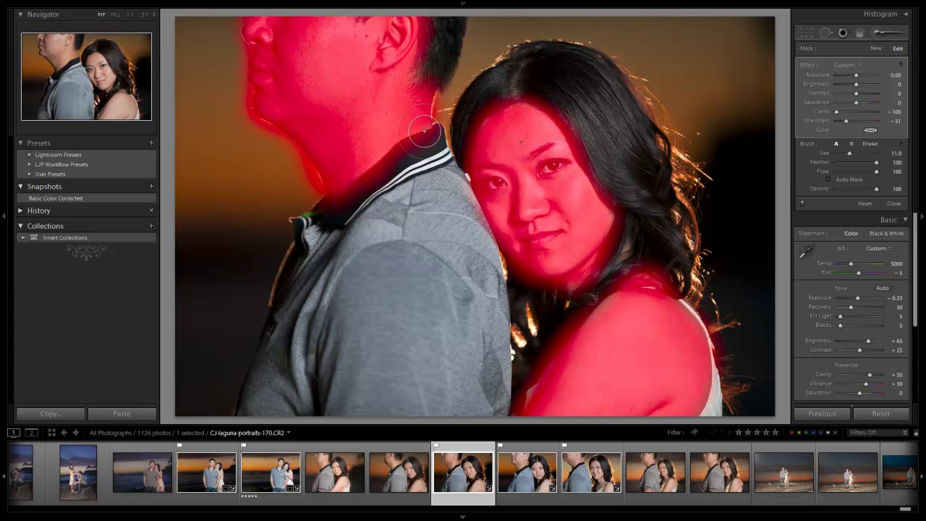
Erase the mask spill from the woman's hair around her forehead at 1:1 magnification, using an erase brush of size 12
{"action": "left_click", "coordinate": [531, 105]}
{"action": "left_click_drag", "start_coordinate": [398, 191], "coordinate": [383, 114]}
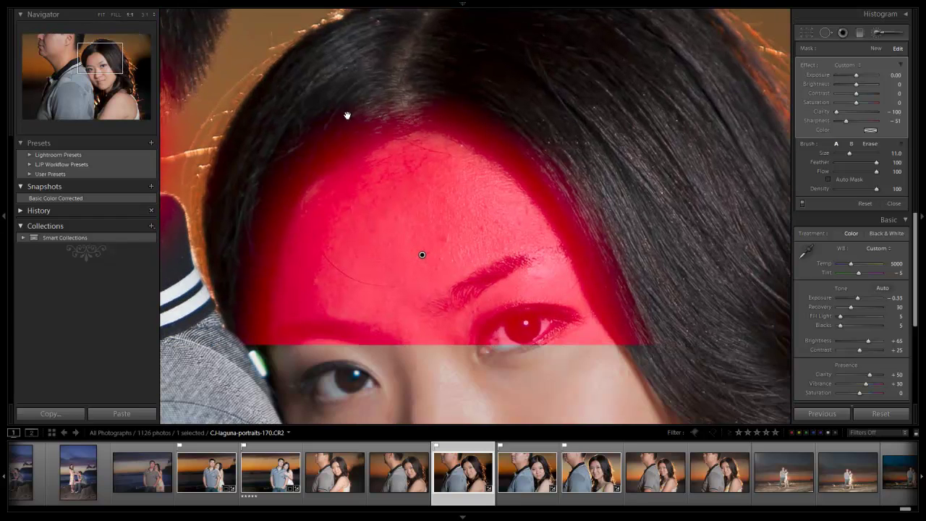
{"action": "scroll", "coordinate": [366, 95], "scroll_direction": "up", "scroll_amount": 4}
{"action": "mouse_move", "coordinate": [395, 82]}
{"action": "left_mouse_down"}
{"action": "mouse_move", "coordinate": [306, 130]}
{"action": "mouse_move", "coordinate": [317, 121]}
{"action": "mouse_move", "coordinate": [323, 131]}
{"action": "left_mouse_up"}
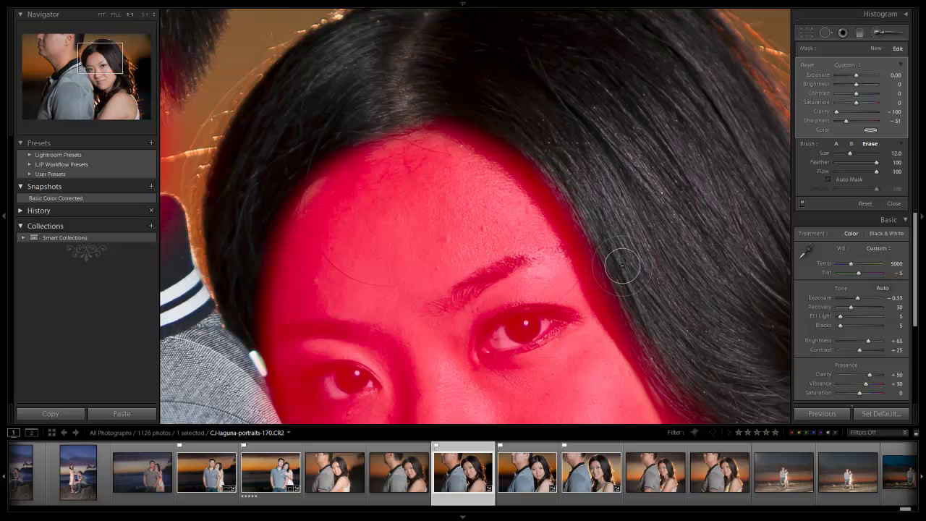
Erase the mask from the hair bordering the woman's temple and upper cheek with a size 9 erase brush
{"action": "left_click_drag", "start_coordinate": [624, 277], "coordinate": [523, 149]}
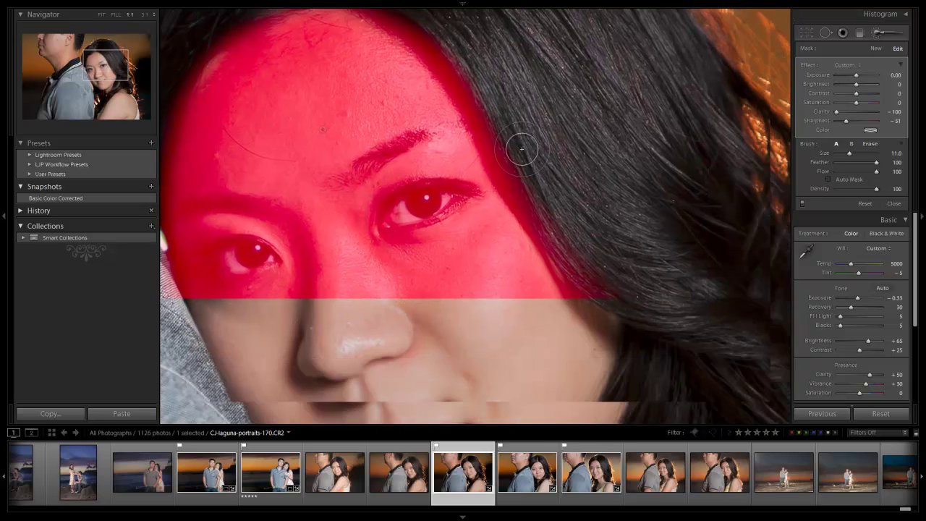
{"action": "key", "text": "alt"}
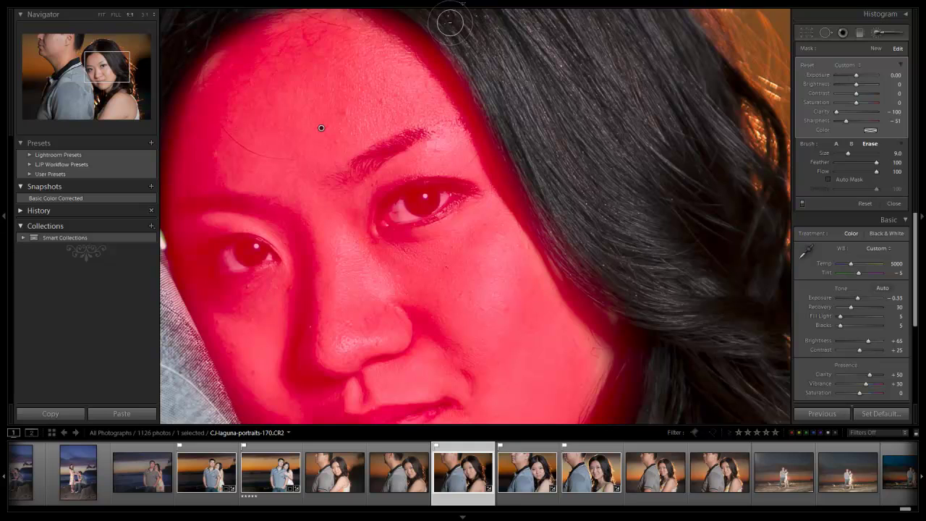
{"action": "left_click_drag", "start_coordinate": [521, 173], "coordinate": [556, 234]}
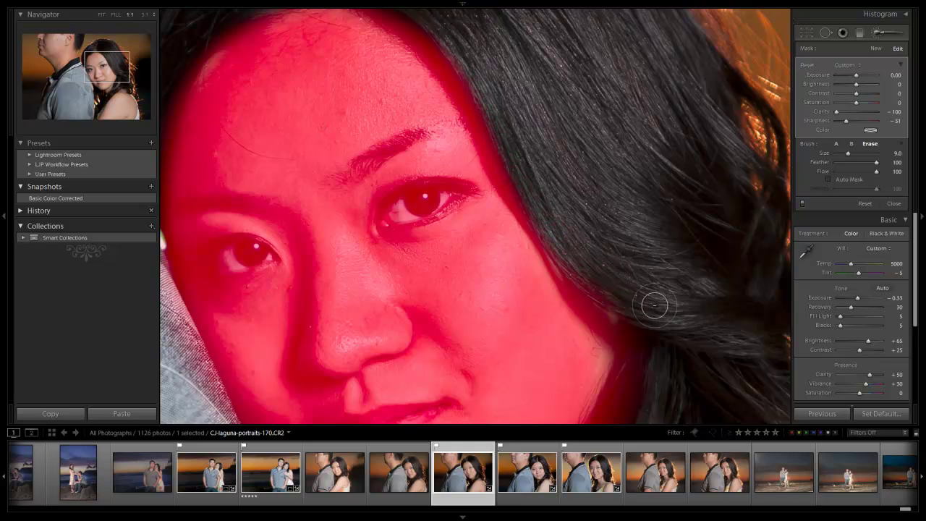
Erase the mask from the hair strands beside the woman's lower cheek, jaw and neck
{"action": "mouse_move", "coordinate": [663, 329]}
{"action": "left_mouse_down"}
{"action": "mouse_move", "coordinate": [634, 221]}
{"action": "mouse_move", "coordinate": [645, 178]}
{"action": "left_mouse_up"}
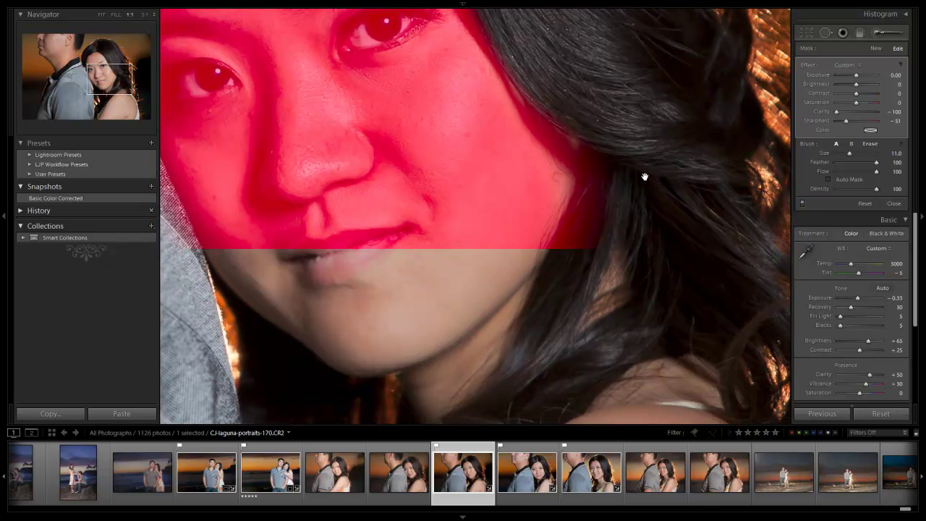
{"action": "left_click_drag", "start_coordinate": [583, 226], "coordinate": [568, 261]}
{"action": "scroll", "coordinate": [614, 162], "scroll_direction": "up", "scroll_amount": 1}
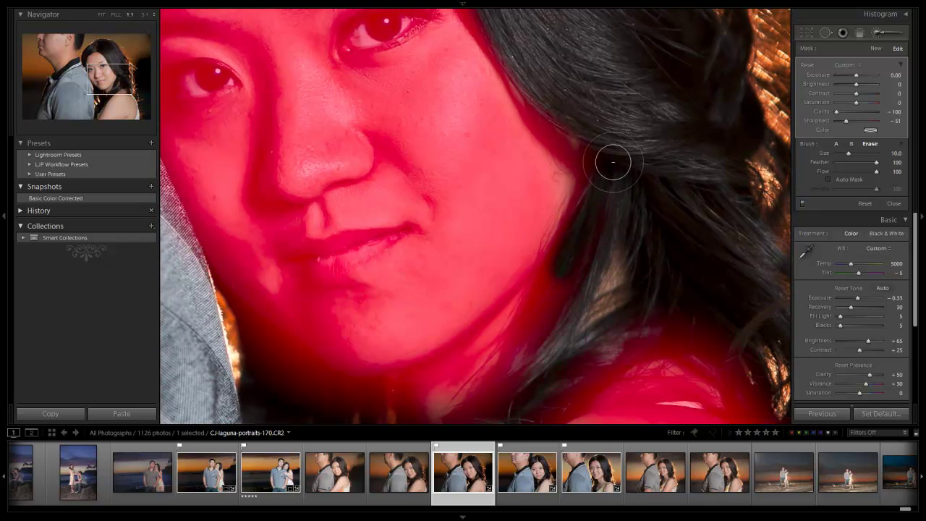
{"action": "mouse_move", "coordinate": [591, 223]}
{"action": "left_mouse_down"}
{"action": "mouse_move", "coordinate": [506, 387]}
{"action": "mouse_move", "coordinate": [539, 369]}
{"action": "mouse_move", "coordinate": [589, 253]}
{"action": "left_mouse_up"}
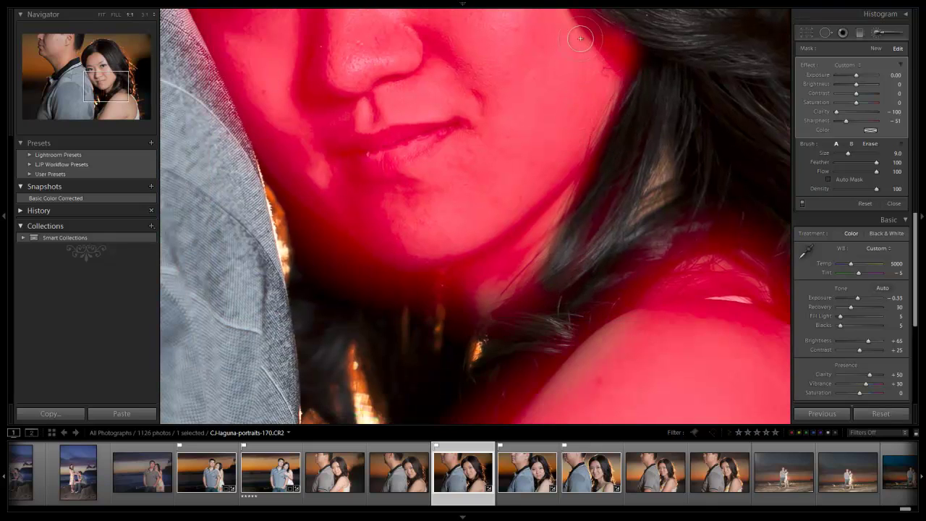
{"action": "left_click_drag", "start_coordinate": [541, 54], "coordinate": [542, 149]}
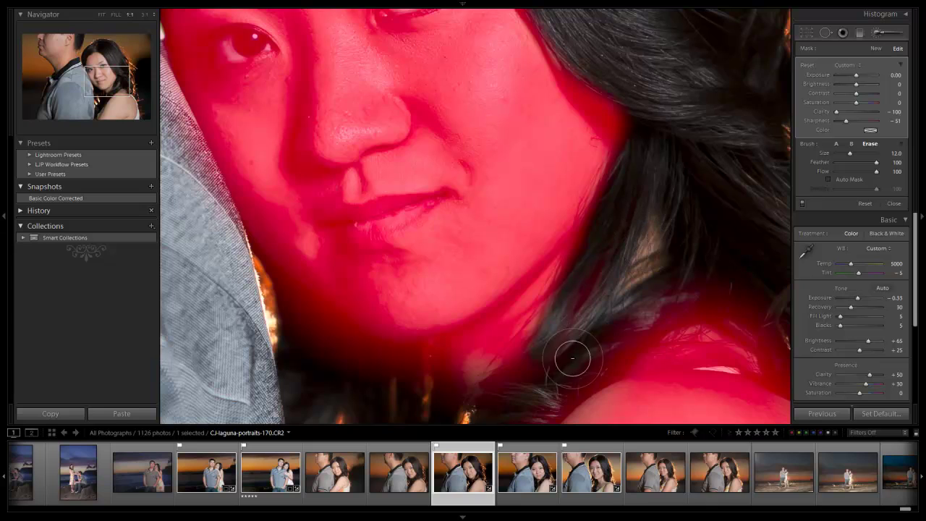
{"action": "left_click_drag", "start_coordinate": [560, 372], "coordinate": [584, 239]}
Erase the mask spill from the dark area beneath the woman's chin and along her jaw beside the man's shirt
{"action": "mouse_move", "coordinate": [656, 188]}
{"action": "left_mouse_down"}
{"action": "mouse_move", "coordinate": [567, 253]}
{"action": "mouse_move", "coordinate": [593, 221]}
{"action": "mouse_move", "coordinate": [510, 271]}
{"action": "mouse_move", "coordinate": [547, 269]}
{"action": "mouse_move", "coordinate": [525, 284]}
{"action": "mouse_move", "coordinate": [558, 255]}
{"action": "mouse_move", "coordinate": [518, 290]}
{"action": "left_mouse_up"}
{"action": "mouse_move", "coordinate": [424, 245]}
{"action": "left_mouse_down"}
{"action": "mouse_move", "coordinate": [453, 252]}
{"action": "mouse_move", "coordinate": [438, 259]}
{"action": "mouse_move", "coordinate": [430, 238]}
{"action": "mouse_move", "coordinate": [359, 225]}
{"action": "mouse_move", "coordinate": [437, 232]}
{"action": "mouse_move", "coordinate": [398, 236]}
{"action": "mouse_move", "coordinate": [254, 148]}
{"action": "left_mouse_up"}
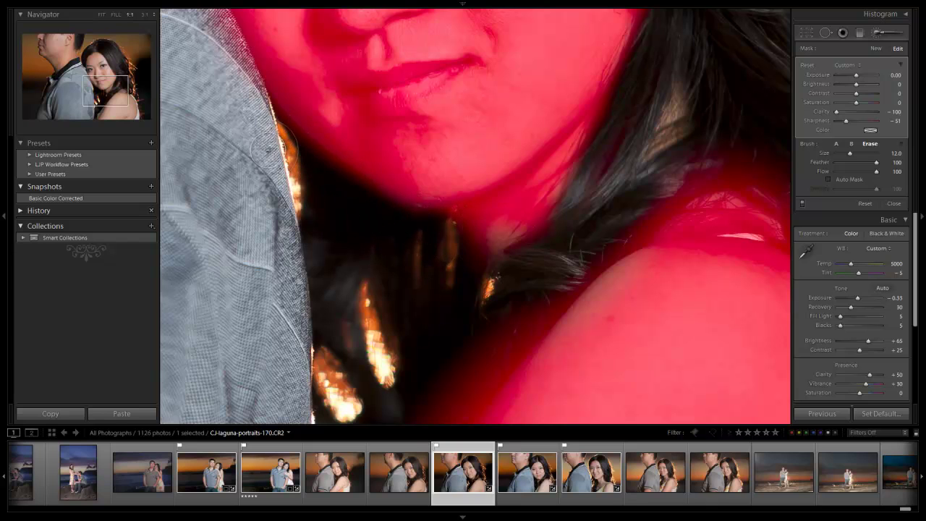
{"action": "left_click_drag", "start_coordinate": [262, 161], "coordinate": [429, 296]}
{"action": "key", "text": "alt"}
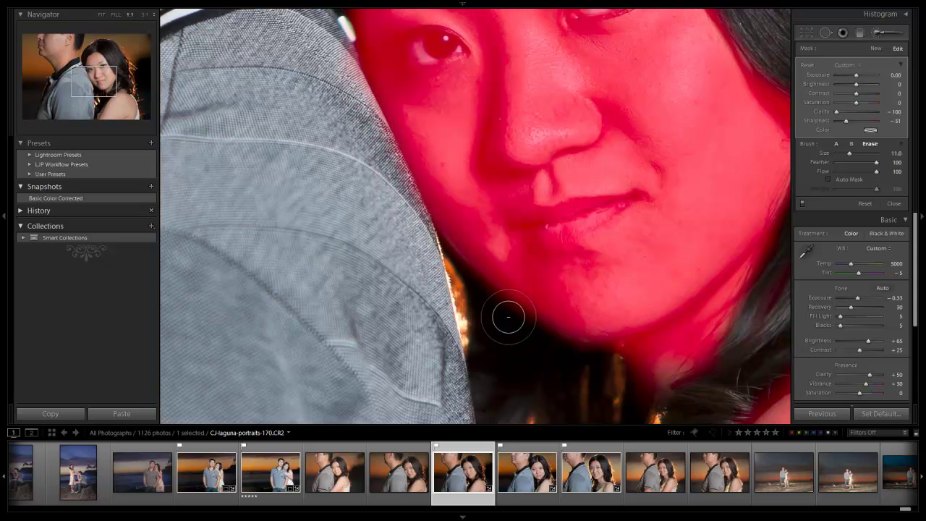
{"action": "left_click_drag", "start_coordinate": [351, 159], "coordinate": [388, 283]}
{"action": "key", "text": "alt"}
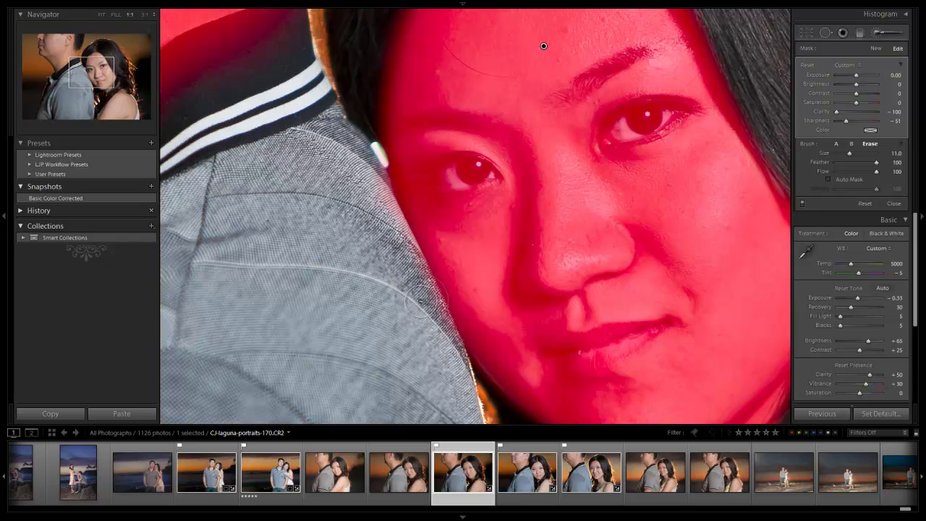
Erase the mask from the hair lying above the woman's shoulder with a size 9 erase brush
{"action": "left_click_drag", "start_coordinate": [345, 79], "coordinate": [331, 240]}
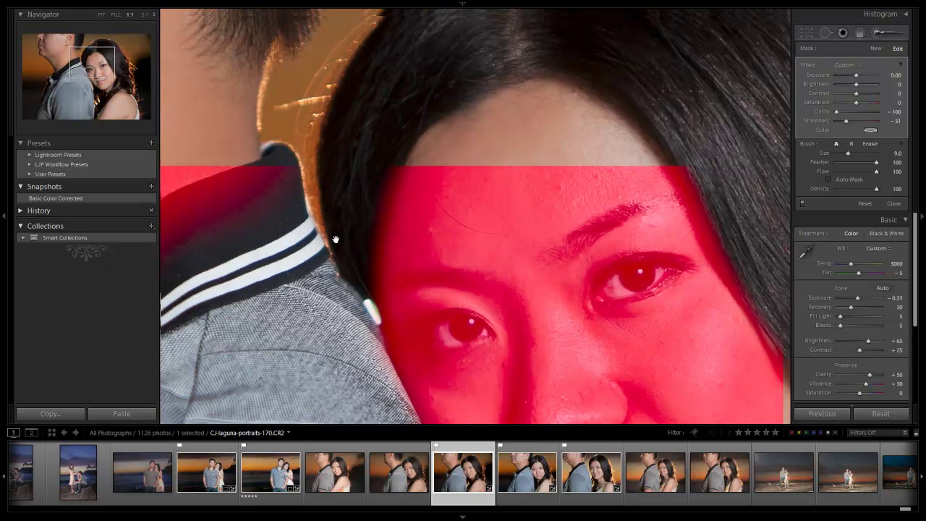
{"action": "left_click_drag", "start_coordinate": [466, 347], "coordinate": [379, 126]}
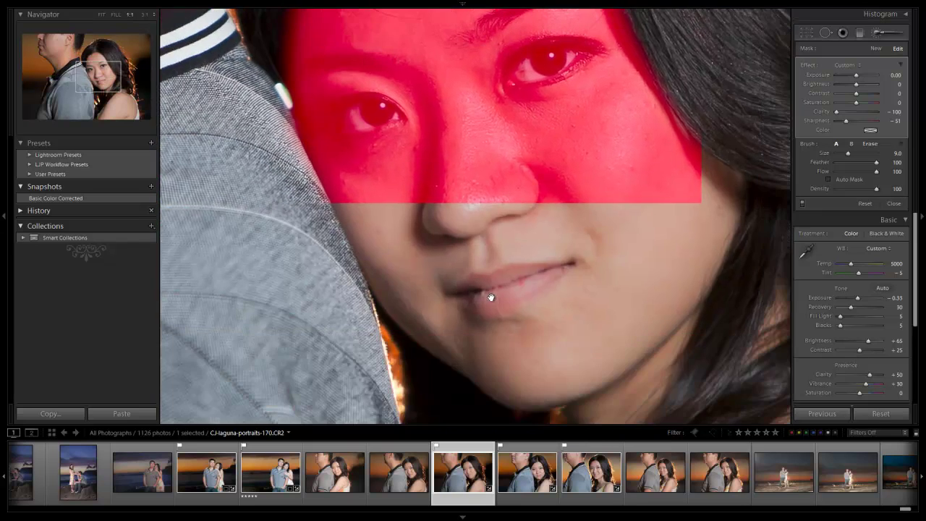
{"action": "left_click_drag", "start_coordinate": [490, 297], "coordinate": [384, 109]}
{"action": "left_click_drag", "start_coordinate": [539, 211], "coordinate": [427, 96]}
{"action": "left_click_drag", "start_coordinate": [642, 180], "coordinate": [461, 234]}
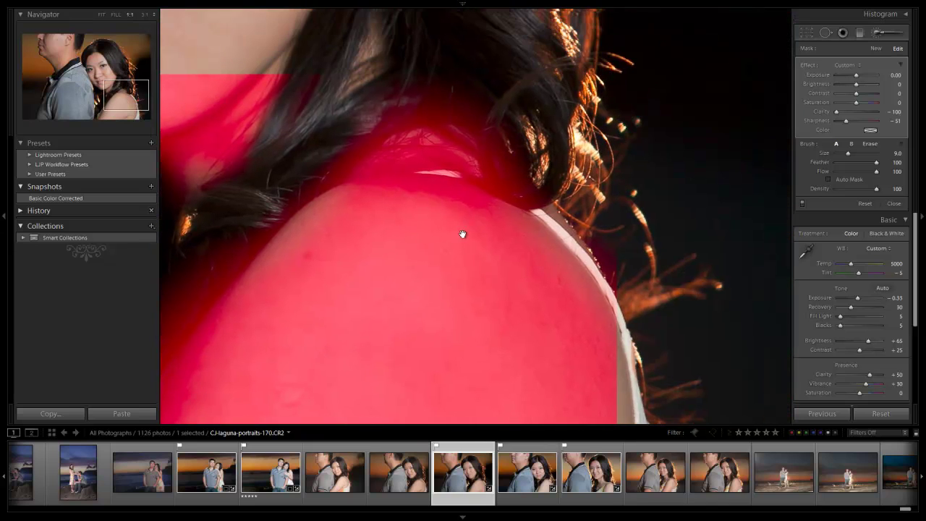
{"action": "key", "text": "alt"}
{"action": "mouse_move", "coordinate": [374, 105]}
{"action": "left_mouse_down"}
{"action": "mouse_move", "coordinate": [318, 163]}
{"action": "mouse_move", "coordinate": [367, 110]}
{"action": "mouse_move", "coordinate": [417, 93]}
{"action": "mouse_move", "coordinate": [481, 98]}
{"action": "mouse_move", "coordinate": [366, 123]}
{"action": "mouse_move", "coordinate": [324, 159]}
{"action": "mouse_move", "coordinate": [424, 110]}
{"action": "mouse_move", "coordinate": [475, 116]}
{"action": "mouse_move", "coordinate": [507, 145]}
{"action": "mouse_move", "coordinate": [516, 173]}
{"action": "mouse_move", "coordinate": [544, 174]}
{"action": "mouse_move", "coordinate": [537, 183]}
{"action": "mouse_move", "coordinate": [494, 160]}
{"action": "mouse_move", "coordinate": [501, 107]}
{"action": "mouse_move", "coordinate": [495, 125]}
{"action": "mouse_move", "coordinate": [435, 97]}
{"action": "mouse_move", "coordinate": [508, 126]}
{"action": "mouse_move", "coordinate": [444, 97]}
{"action": "mouse_move", "coordinate": [382, 114]}
{"action": "mouse_move", "coordinate": [332, 153]}
{"action": "mouse_move", "coordinate": [401, 106]}
{"action": "mouse_move", "coordinate": [337, 147]}
{"action": "mouse_move", "coordinate": [421, 105]}
{"action": "mouse_move", "coordinate": [455, 103]}
{"action": "mouse_move", "coordinate": [395, 114]}
{"action": "mouse_move", "coordinate": [350, 137]}
{"action": "mouse_move", "coordinate": [329, 165]}
{"action": "mouse_move", "coordinate": [263, 193]}
{"action": "mouse_move", "coordinate": [328, 168]}
{"action": "left_mouse_up"}
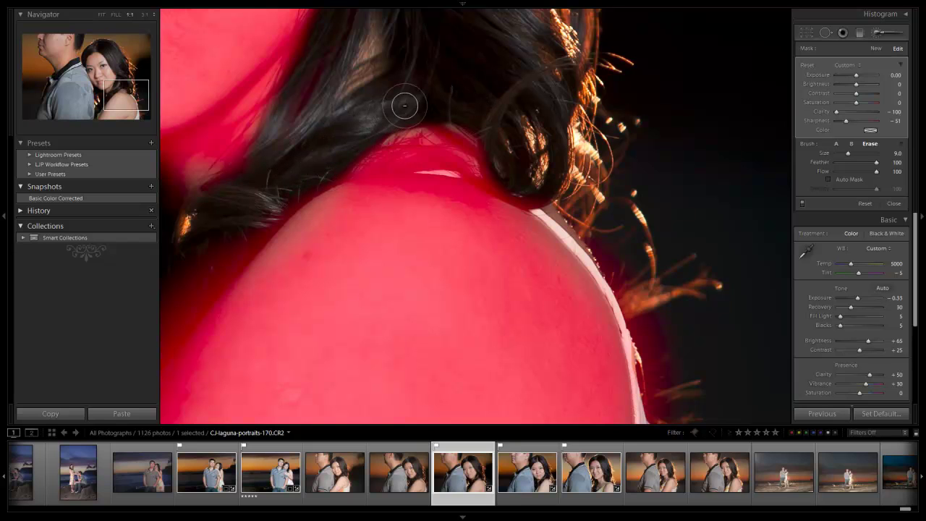
Erase the mask spill from the hair and dark background along the front edge of the woman's upper arm, down to the photo's bottom edge
{"action": "left_click_drag", "start_coordinate": [315, 249], "coordinate": [426, 219]}
{"action": "key", "text": "alt"}
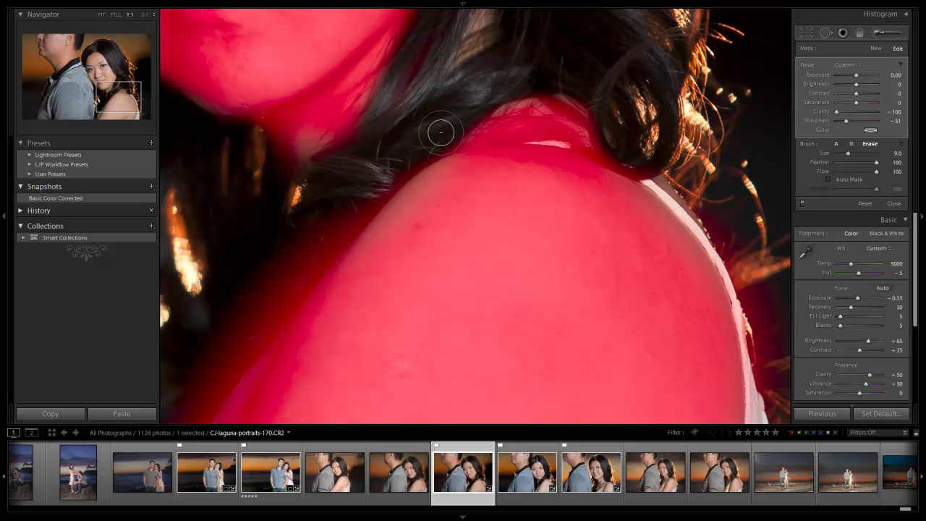
{"action": "mouse_move", "coordinate": [350, 204]}
{"action": "left_mouse_down"}
{"action": "mouse_move", "coordinate": [420, 144]}
{"action": "mouse_move", "coordinate": [319, 252]}
{"action": "mouse_move", "coordinate": [387, 164]}
{"action": "mouse_move", "coordinate": [339, 230]}
{"action": "left_mouse_up"}
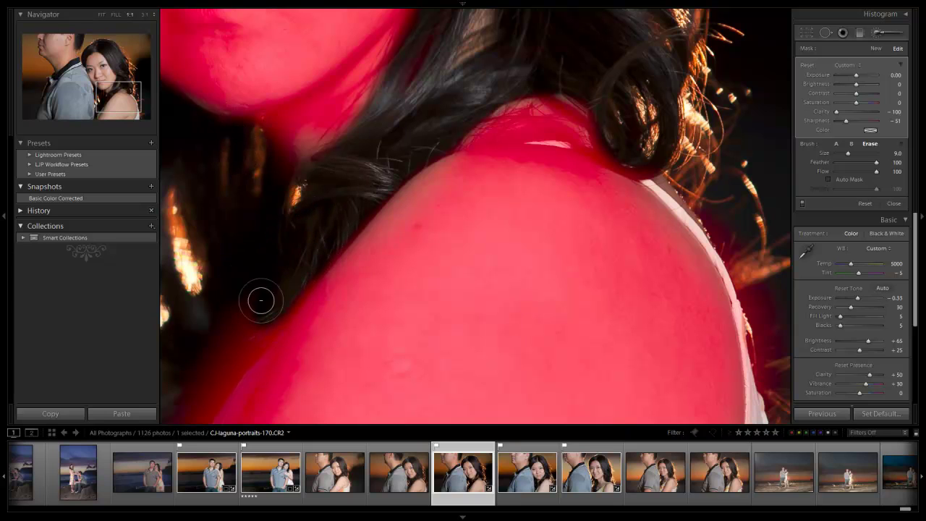
{"action": "left_click_drag", "start_coordinate": [261, 301], "coordinate": [377, 178]}
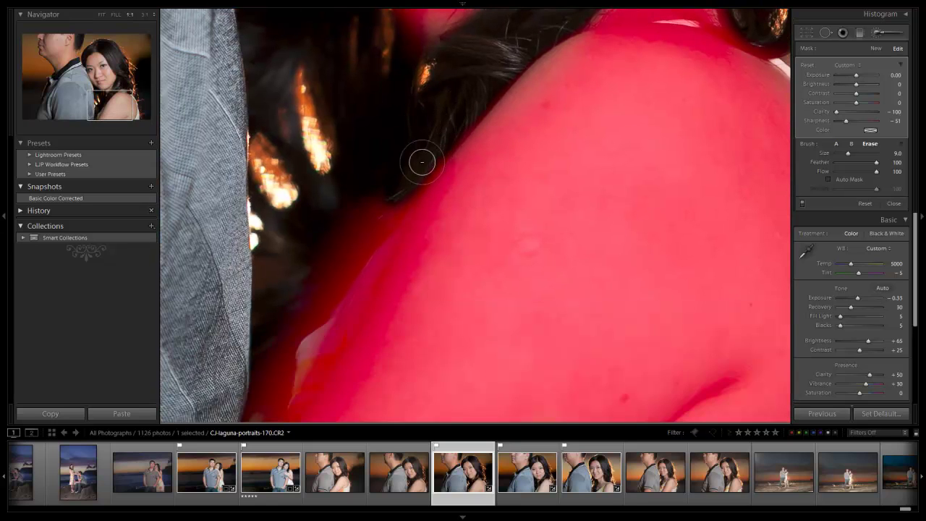
{"action": "mouse_move", "coordinate": [372, 223]}
{"action": "left_mouse_down"}
{"action": "mouse_move", "coordinate": [466, 99]}
{"action": "mouse_move", "coordinate": [354, 233]}
{"action": "mouse_move", "coordinate": [387, 171]}
{"action": "left_mouse_up"}
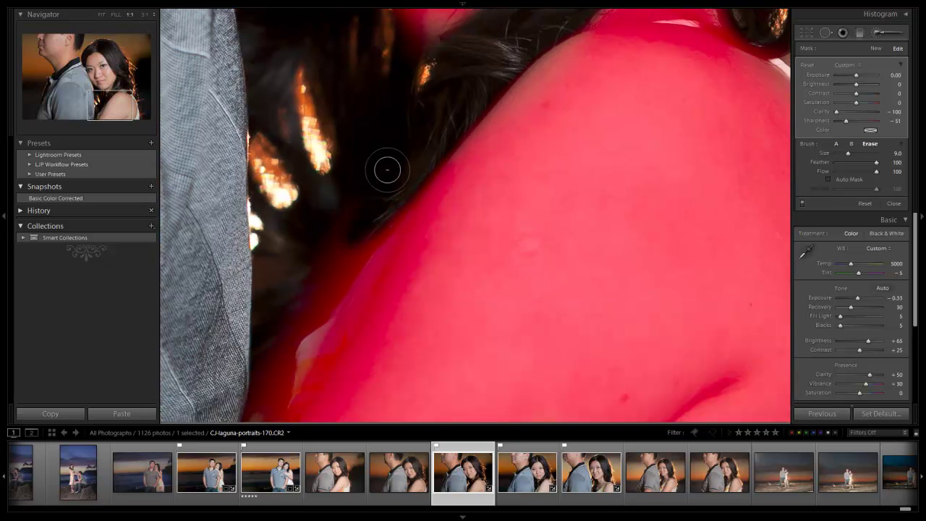
{"action": "mouse_move", "coordinate": [311, 244]}
{"action": "left_mouse_down"}
{"action": "mouse_move", "coordinate": [345, 217]}
{"action": "mouse_move", "coordinate": [346, 244]}
{"action": "mouse_move", "coordinate": [400, 177]}
{"action": "mouse_move", "coordinate": [348, 240]}
{"action": "mouse_move", "coordinate": [419, 136]}
{"action": "mouse_move", "coordinate": [328, 256]}
{"action": "mouse_move", "coordinate": [393, 186]}
{"action": "mouse_move", "coordinate": [339, 268]}
{"action": "mouse_move", "coordinate": [432, 141]}
{"action": "mouse_move", "coordinate": [314, 313]}
{"action": "mouse_move", "coordinate": [409, 170]}
{"action": "mouse_move", "coordinate": [288, 331]}
{"action": "mouse_move", "coordinate": [283, 312]}
{"action": "mouse_move", "coordinate": [351, 178]}
{"action": "mouse_move", "coordinate": [397, 146]}
{"action": "left_mouse_up"}
{"action": "key", "text": "alt"}
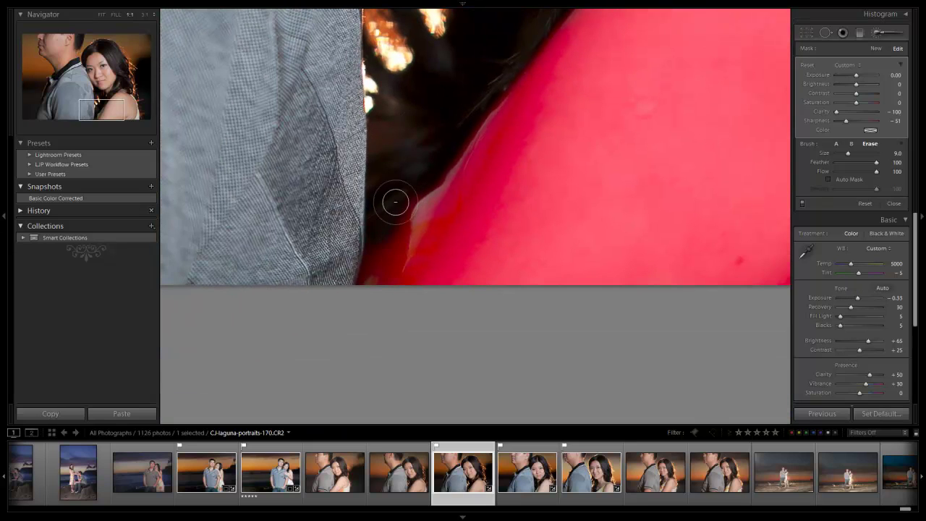
{"action": "mouse_move", "coordinate": [378, 262]}
{"action": "left_mouse_down"}
{"action": "mouse_move", "coordinate": [393, 226]}
{"action": "mouse_move", "coordinate": [368, 308]}
{"action": "mouse_move", "coordinate": [391, 236]}
{"action": "mouse_move", "coordinate": [379, 263]}
{"action": "mouse_move", "coordinate": [353, 287]}
{"action": "mouse_move", "coordinate": [349, 277]}
{"action": "mouse_move", "coordinate": [376, 238]}
{"action": "mouse_move", "coordinate": [372, 271]}
{"action": "mouse_move", "coordinate": [406, 175]}
{"action": "mouse_move", "coordinate": [405, 188]}
{"action": "mouse_move", "coordinate": [497, 66]}
{"action": "left_mouse_up"}
Erase the mask spill around the hair curl and the background behind the woman's shoulder, enlarging the erase brush to size 13
{"action": "key", "text": "space"}
{"action": "left_click_drag", "start_coordinate": [397, 104], "coordinate": [307, 220]}
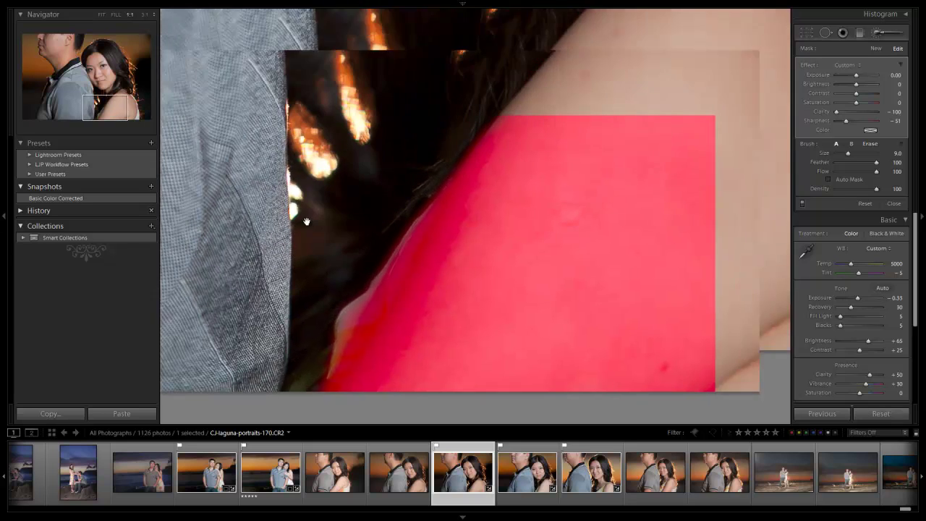
{"action": "left_click_drag", "start_coordinate": [386, 135], "coordinate": [357, 135]}
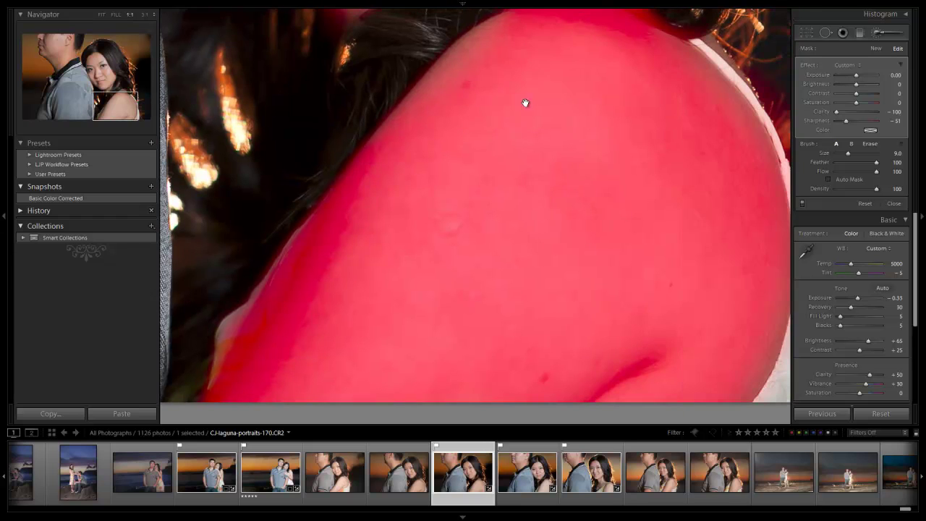
{"action": "left_click_drag", "start_coordinate": [525, 103], "coordinate": [358, 117]}
{"action": "mouse_move", "coordinate": [562, 58]}
{"action": "left_mouse_down"}
{"action": "mouse_move", "coordinate": [452, 95]}
{"action": "mouse_move", "coordinate": [413, 132]}
{"action": "left_mouse_up"}
{"action": "key", "text": "space"}
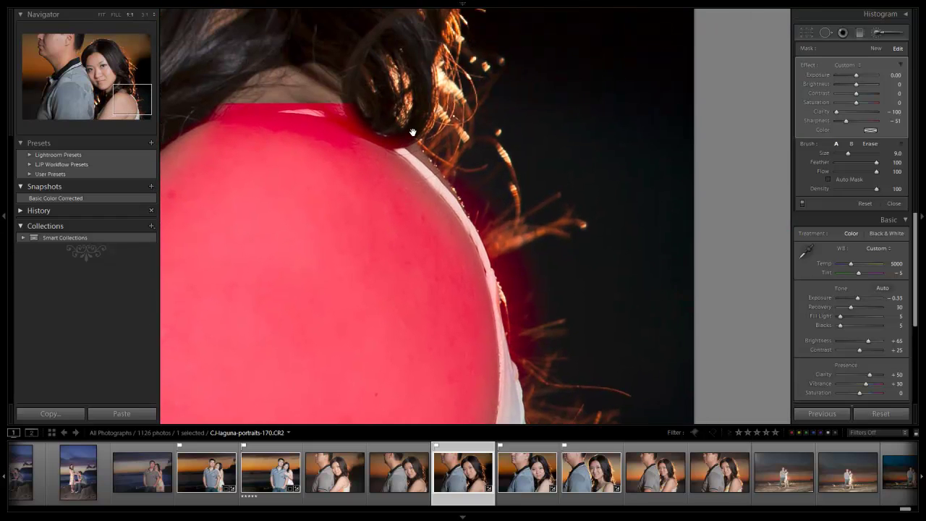
{"action": "mouse_move", "coordinate": [378, 81]}
{"action": "left_mouse_down"}
{"action": "mouse_move", "coordinate": [371, 118]}
{"action": "mouse_move", "coordinate": [370, 59]}
{"action": "left_mouse_up"}
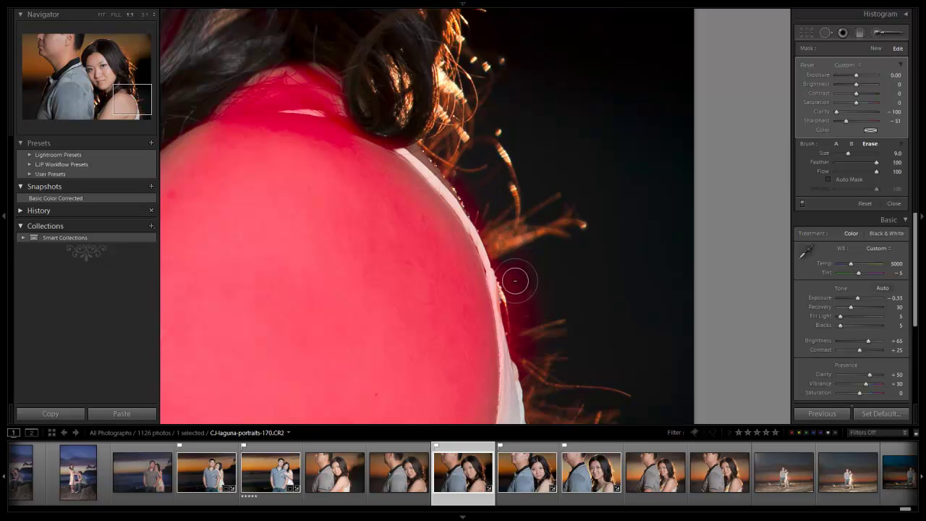
{"action": "scroll", "coordinate": [515, 281], "scroll_direction": "up", "scroll_amount": 2}
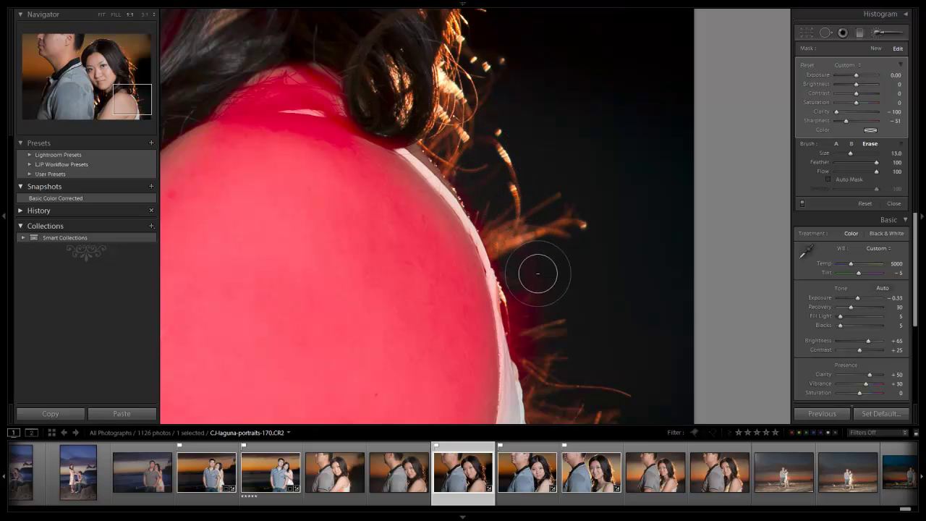
{"action": "left_click_drag", "start_coordinate": [537, 274], "coordinate": [586, 439]}
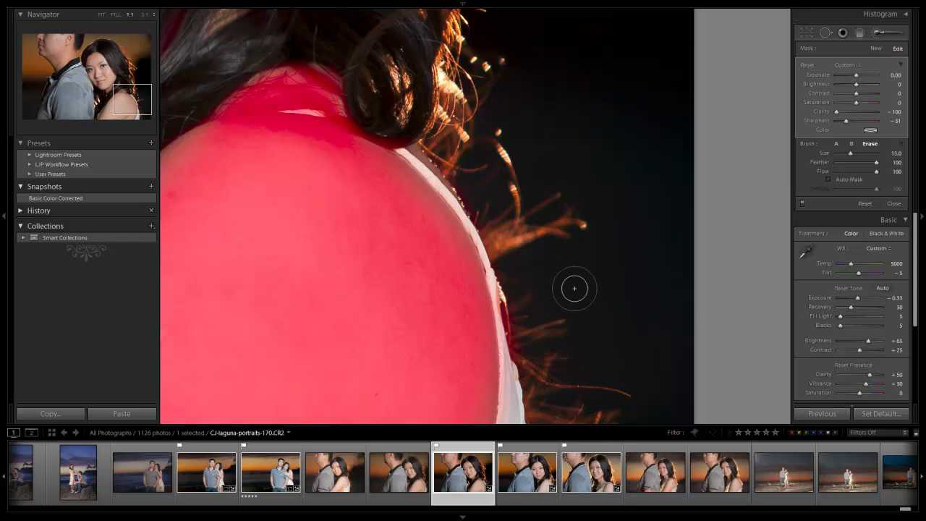
Erase the mask spill along the white dress edge and the dark background behind the woman's lower shoulder with the size 13 erase brush
{"action": "left_click_drag", "start_coordinate": [574, 288], "coordinate": [533, 145]}
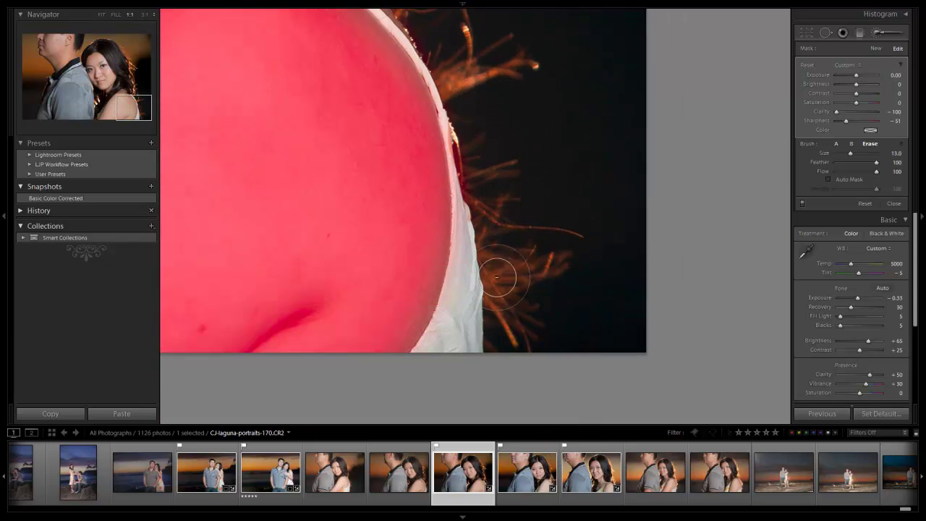
{"action": "mouse_move", "coordinate": [472, 306]}
{"action": "left_mouse_down"}
{"action": "mouse_move", "coordinate": [486, 231]}
{"action": "mouse_move", "coordinate": [460, 73]}
{"action": "mouse_move", "coordinate": [481, 146]}
{"action": "mouse_move", "coordinate": [460, 284]}
{"action": "left_mouse_up"}
{"action": "left_click_drag", "start_coordinate": [459, 210], "coordinate": [570, 297]}
{"action": "left_click_drag", "start_coordinate": [342, 221], "coordinate": [533, 207]}
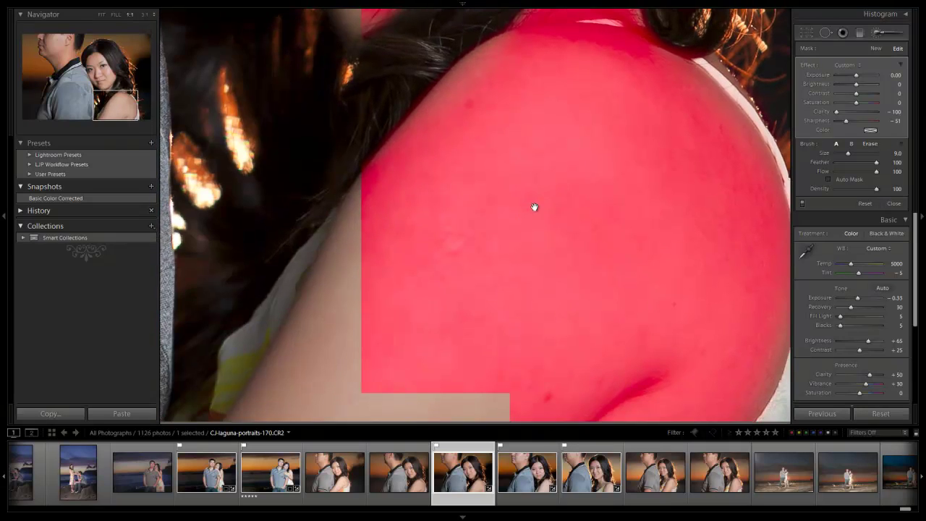
{"action": "key", "text": "z"}
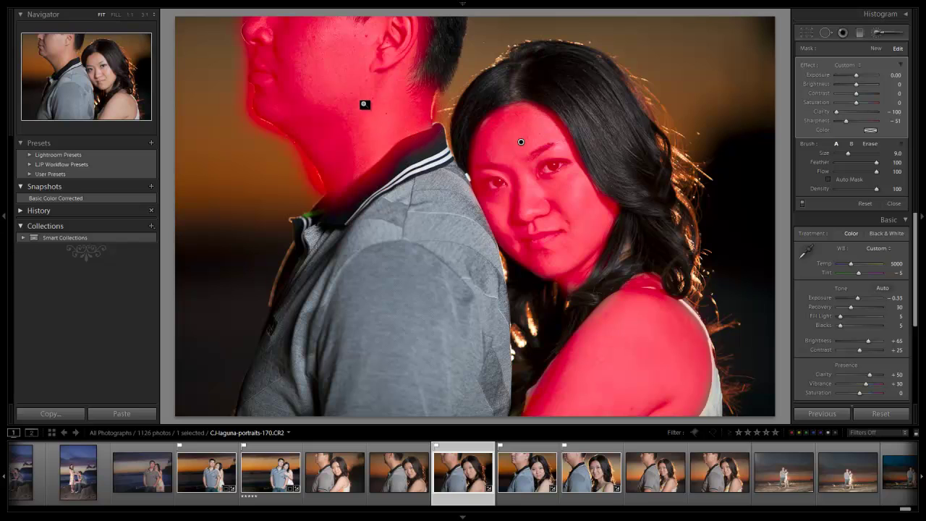
Erase the mask from the man's hair behind his ear and down to the nape with a size 17 erase brush
{"action": "key", "text": "z"}
{"action": "key", "text": "alt"}
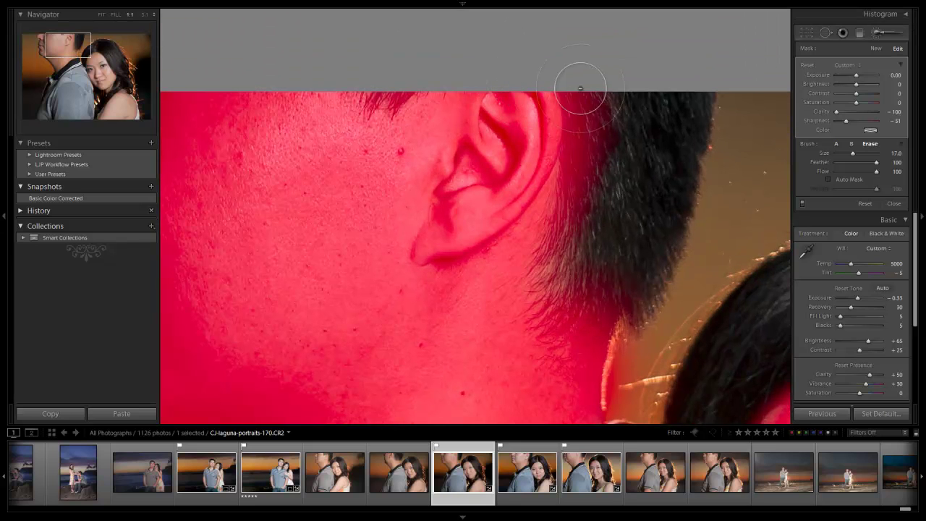
{"action": "mouse_move", "coordinate": [587, 87]}
{"action": "left_mouse_down"}
{"action": "mouse_move", "coordinate": [598, 134]}
{"action": "mouse_move", "coordinate": [583, 218]}
{"action": "mouse_move", "coordinate": [594, 88]}
{"action": "left_mouse_up"}
{"action": "mouse_move", "coordinate": [570, 299]}
{"action": "left_mouse_down"}
{"action": "mouse_move", "coordinate": [614, 278]}
{"action": "mouse_move", "coordinate": [635, 317]}
{"action": "mouse_move", "coordinate": [670, 171]}
{"action": "mouse_move", "coordinate": [658, 89]}
{"action": "mouse_move", "coordinate": [614, 109]}
{"action": "mouse_move", "coordinate": [607, 287]}
{"action": "mouse_move", "coordinate": [623, 298]}
{"action": "mouse_move", "coordinate": [589, 95]}
{"action": "mouse_move", "coordinate": [542, 265]}
{"action": "mouse_move", "coordinate": [440, 299]}
{"action": "mouse_move", "coordinate": [536, 263]}
{"action": "mouse_move", "coordinate": [466, 284]}
{"action": "mouse_move", "coordinate": [550, 246]}
{"action": "mouse_move", "coordinate": [436, 280]}
{"action": "mouse_move", "coordinate": [395, 376]}
{"action": "mouse_move", "coordinate": [429, 355]}
{"action": "mouse_move", "coordinate": [575, 212]}
{"action": "mouse_move", "coordinate": [579, 191]}
{"action": "mouse_move", "coordinate": [446, 303]}
{"action": "mouse_move", "coordinate": [398, 366]}
{"action": "mouse_move", "coordinate": [537, 254]}
{"action": "mouse_move", "coordinate": [469, 311]}
{"action": "mouse_move", "coordinate": [569, 211]}
{"action": "mouse_move", "coordinate": [375, 371]}
{"action": "mouse_move", "coordinate": [352, 420]}
{"action": "mouse_move", "coordinate": [391, 364]}
{"action": "mouse_move", "coordinate": [587, 242]}
{"action": "left_mouse_up"}
Erase the mask spill from the orange background along the front of the man's neck, chin and face
{"action": "scroll", "coordinate": [587, 116], "scroll_direction": "down", "scroll_amount": 2}
{"action": "mouse_move", "coordinate": [510, 293]}
{"action": "left_mouse_down"}
{"action": "mouse_move", "coordinate": [508, 233]}
{"action": "mouse_move", "coordinate": [476, 152]}
{"action": "mouse_move", "coordinate": [499, 212]}
{"action": "mouse_move", "coordinate": [500, 276]}
{"action": "mouse_move", "coordinate": [478, 170]}
{"action": "mouse_move", "coordinate": [437, 99]}
{"action": "mouse_move", "coordinate": [382, 49]}
{"action": "mouse_move", "coordinate": [511, 314]}
{"action": "mouse_move", "coordinate": [525, 287]}
{"action": "left_mouse_up"}
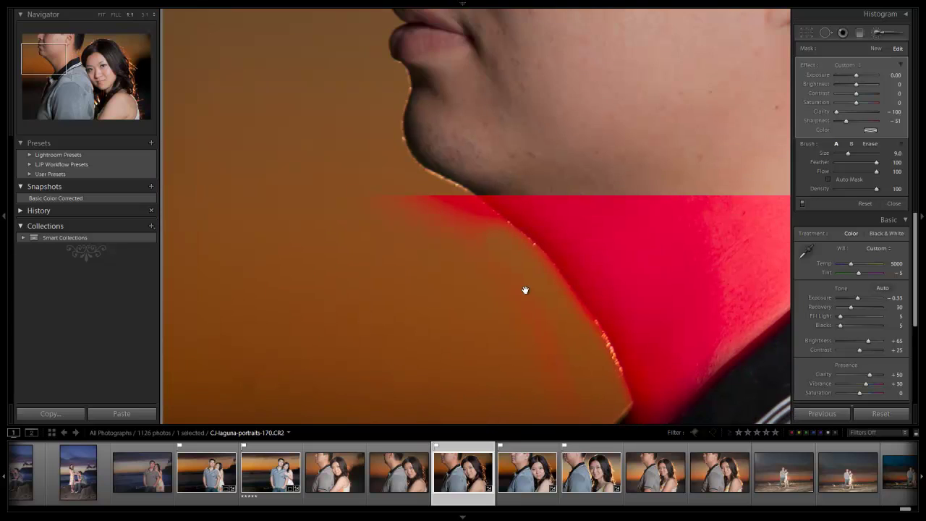
{"action": "mouse_move", "coordinate": [402, 181]}
{"action": "left_mouse_down"}
{"action": "mouse_move", "coordinate": [384, 151]}
{"action": "mouse_move", "coordinate": [395, 76]}
{"action": "mouse_move", "coordinate": [364, 55]}
{"action": "mouse_move", "coordinate": [348, 70]}
{"action": "mouse_move", "coordinate": [387, 270]}
{"action": "mouse_move", "coordinate": [415, 186]}
{"action": "mouse_move", "coordinate": [411, 229]}
{"action": "mouse_move", "coordinate": [427, 193]}
{"action": "mouse_move", "coordinate": [422, 174]}
{"action": "mouse_move", "coordinate": [438, 135]}
{"action": "mouse_move", "coordinate": [396, 78]}
{"action": "mouse_move", "coordinate": [430, 5]}
{"action": "mouse_move", "coordinate": [391, 39]}
{"action": "mouse_move", "coordinate": [437, 6]}
{"action": "mouse_move", "coordinate": [380, 54]}
{"action": "mouse_move", "coordinate": [397, 25]}
{"action": "mouse_move", "coordinate": [388, 153]}
{"action": "left_mouse_up"}
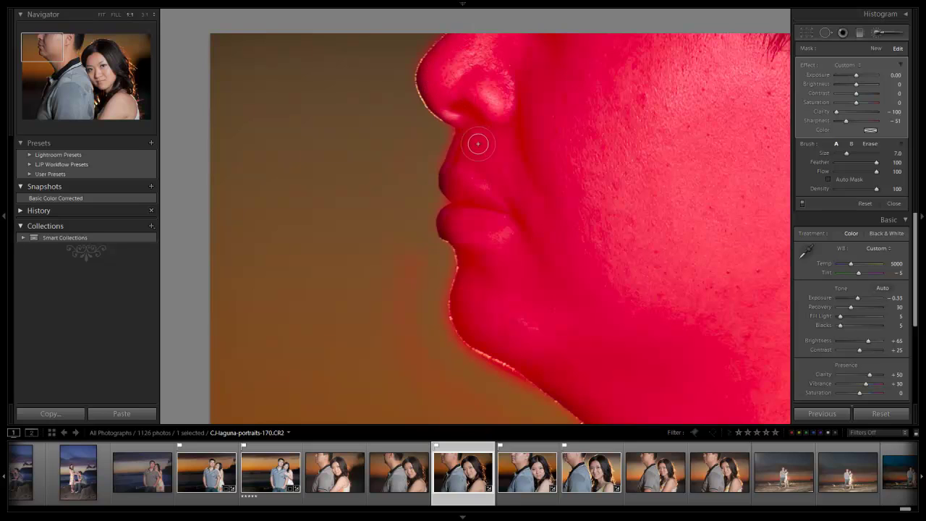
Erase the mask from the man's lips with a size 7 erase brush
{"action": "mouse_move", "coordinate": [441, 191]}
{"action": "left_mouse_down"}
{"action": "mouse_move", "coordinate": [500, 217]}
{"action": "mouse_move", "coordinate": [426, 174]}
{"action": "mouse_move", "coordinate": [490, 206]}
{"action": "mouse_move", "coordinate": [425, 228]}
{"action": "mouse_move", "coordinate": [489, 218]}
{"action": "mouse_move", "coordinate": [432, 230]}
{"action": "left_mouse_up"}
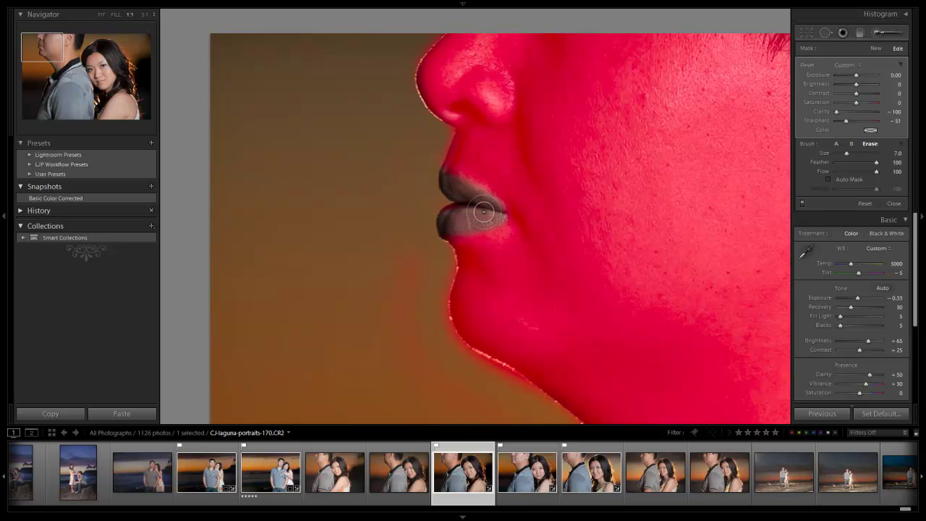
{"action": "left_click_drag", "start_coordinate": [641, 213], "coordinate": [391, 205]}
{"action": "key", "text": "bracketleft"}
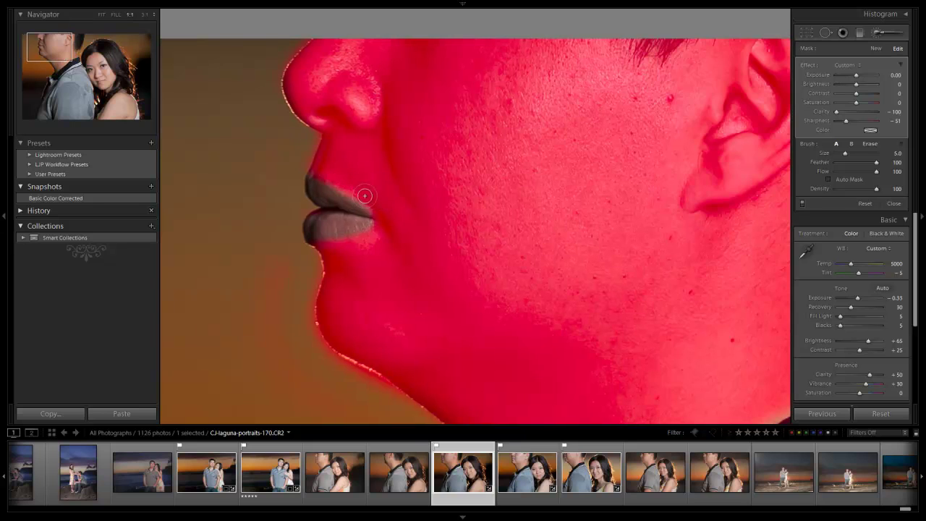
Erase the mask from the man's sideburn hair at the photo's upper edge with a size 7 erase brush
{"action": "left_click_drag", "start_coordinate": [547, 157], "coordinate": [388, 227]}
{"action": "key", "text": "alt"}
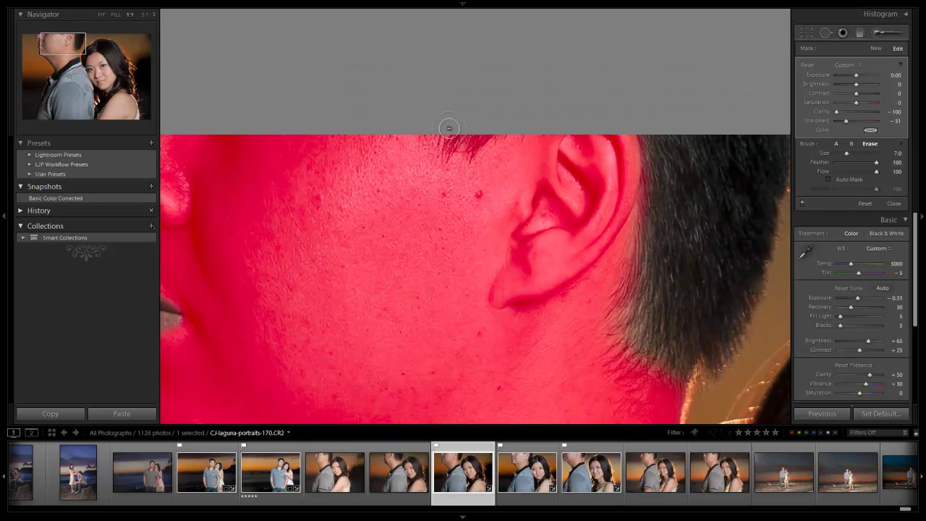
{"action": "left_click_drag", "start_coordinate": [651, 217], "coordinate": [503, 141]}
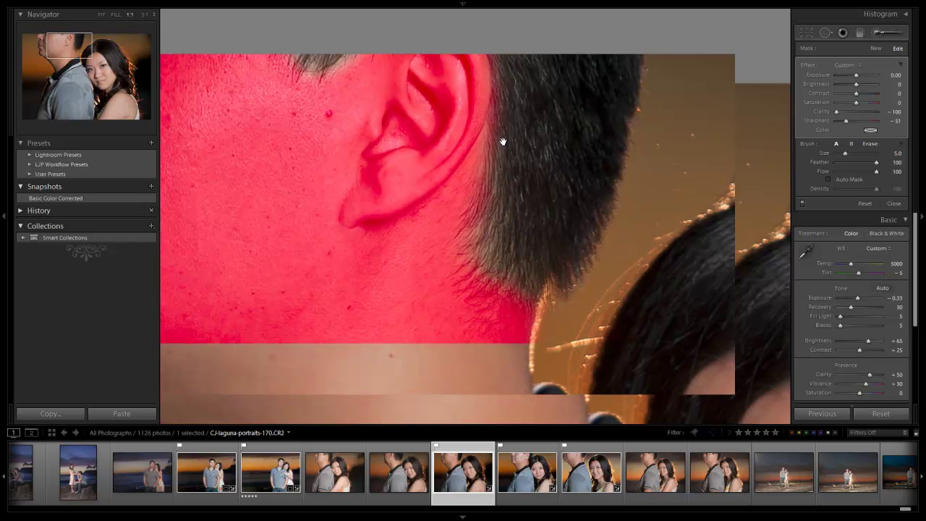
{"action": "key", "text": "alt"}
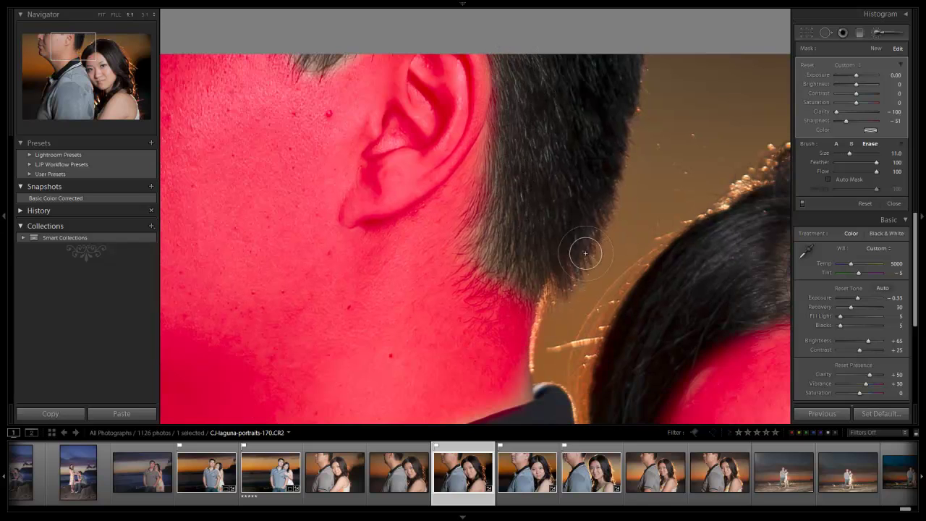
Erase the mask from both of the woman's eyebrows using erase brush sizes 6 and 7
{"action": "mouse_move", "coordinate": [710, 329]}
{"action": "left_mouse_down"}
{"action": "mouse_move", "coordinate": [563, 178]}
{"action": "mouse_move", "coordinate": [379, 94]}
{"action": "left_mouse_up"}
{"action": "left_click_drag", "start_coordinate": [550, 220], "coordinate": [380, 108]}
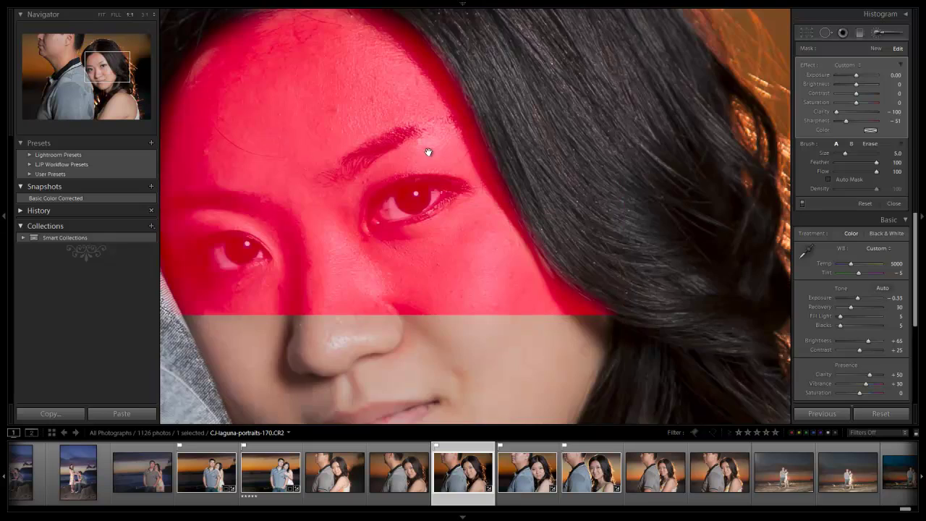
{"action": "left_click_drag", "start_coordinate": [428, 152], "coordinate": [530, 158]}
{"action": "key", "text": "alt"}
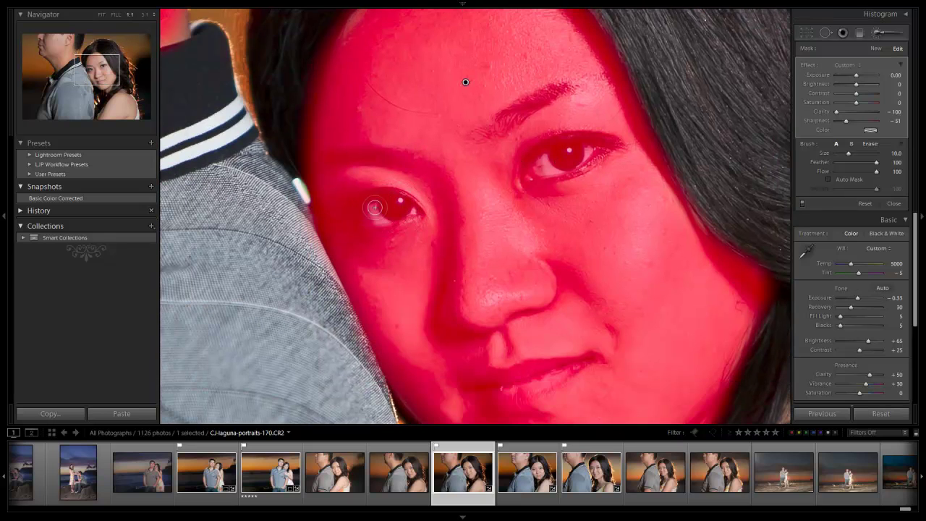
{"action": "left_click_drag", "start_coordinate": [375, 209], "coordinate": [599, 296]}
{"action": "left_click_drag", "start_coordinate": [410, 209], "coordinate": [265, 149]}
{"action": "left_click_drag", "start_coordinate": [399, 180], "coordinate": [256, 100]}
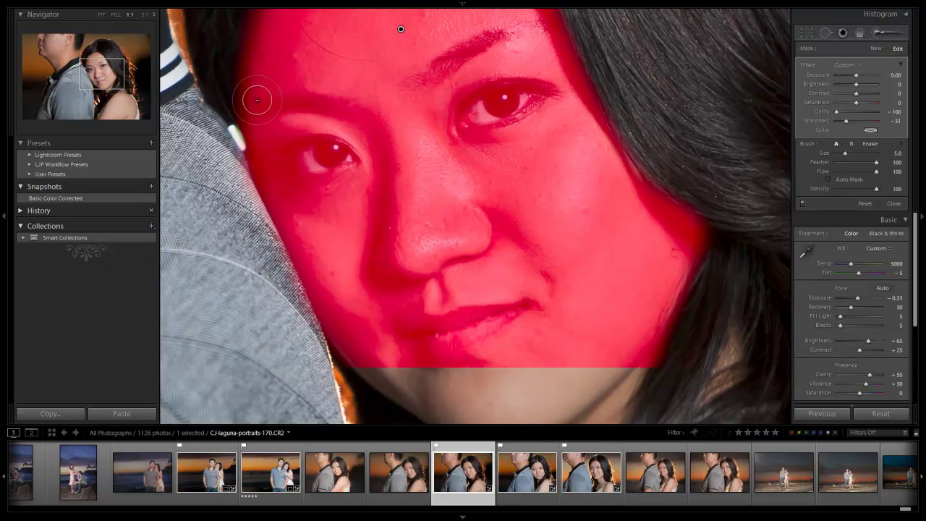
{"action": "key", "text": "alt"}
{"action": "scroll", "coordinate": [331, 106], "scroll_direction": "down", "scroll_amount": 2}
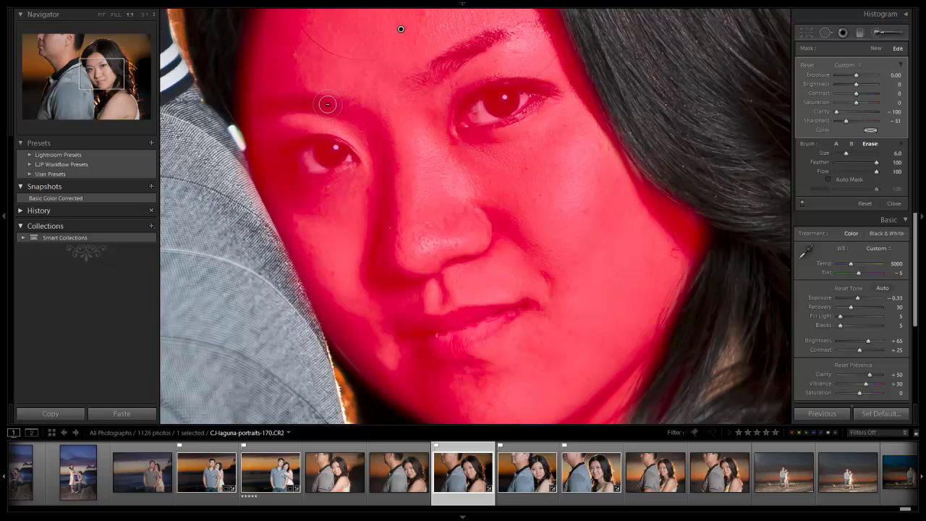
{"action": "mouse_move", "coordinate": [328, 104]}
{"action": "left_mouse_down"}
{"action": "mouse_move", "coordinate": [291, 99]}
{"action": "mouse_move", "coordinate": [252, 114]}
{"action": "mouse_move", "coordinate": [348, 105]}
{"action": "left_mouse_up"}
{"action": "scroll", "coordinate": [438, 77], "scroll_direction": "up", "scroll_amount": 1}
{"action": "left_click_drag", "start_coordinate": [428, 80], "coordinate": [503, 30]}
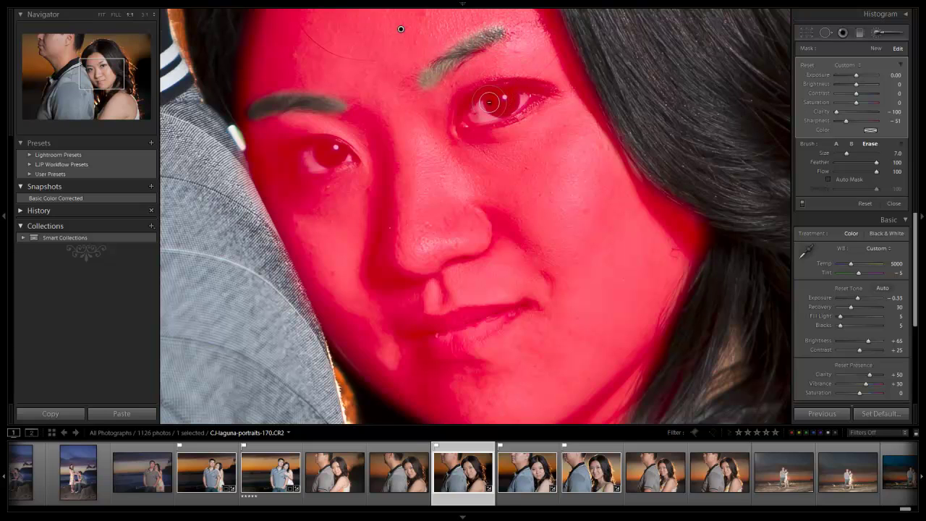
Erase the mask from both of the woman's eyes with the size 7 erase brush
{"action": "mouse_move", "coordinate": [489, 102]}
{"action": "left_mouse_down"}
{"action": "mouse_move", "coordinate": [463, 115]}
{"action": "mouse_move", "coordinate": [483, 91]}
{"action": "mouse_move", "coordinate": [539, 89]}
{"action": "mouse_move", "coordinate": [468, 114]}
{"action": "mouse_move", "coordinate": [526, 94]}
{"action": "mouse_move", "coordinate": [486, 103]}
{"action": "mouse_move", "coordinate": [461, 125]}
{"action": "mouse_move", "coordinate": [481, 101]}
{"action": "mouse_move", "coordinate": [524, 90]}
{"action": "mouse_move", "coordinate": [494, 115]}
{"action": "mouse_move", "coordinate": [467, 119]}
{"action": "mouse_move", "coordinate": [484, 97]}
{"action": "mouse_move", "coordinate": [530, 88]}
{"action": "left_mouse_up"}
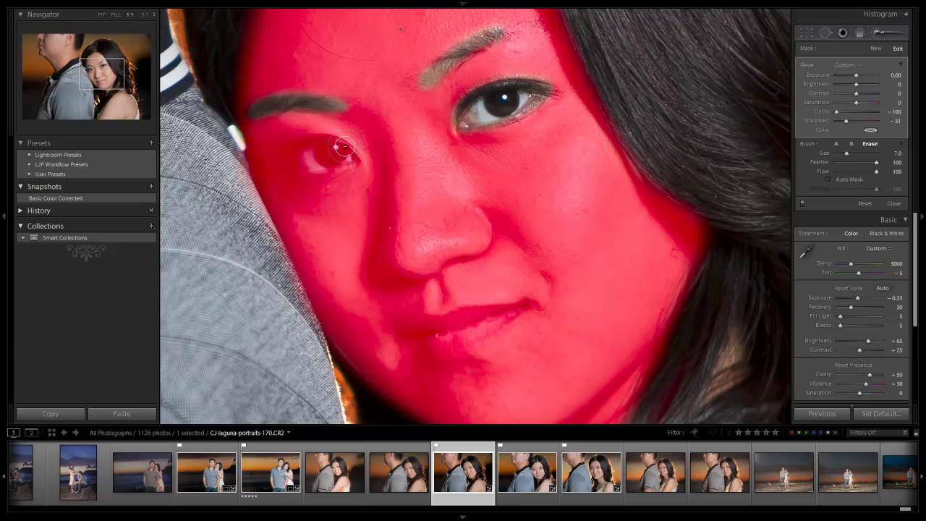
{"action": "mouse_move", "coordinate": [346, 147]}
{"action": "left_mouse_down"}
{"action": "mouse_move", "coordinate": [322, 144]}
{"action": "mouse_move", "coordinate": [275, 158]}
{"action": "mouse_move", "coordinate": [335, 149]}
{"action": "mouse_move", "coordinate": [268, 161]}
{"action": "mouse_move", "coordinate": [338, 154]}
{"action": "mouse_move", "coordinate": [286, 162]}
{"action": "left_mouse_up"}
{"action": "left_click_drag", "start_coordinate": [316, 120], "coordinate": [361, 188]}
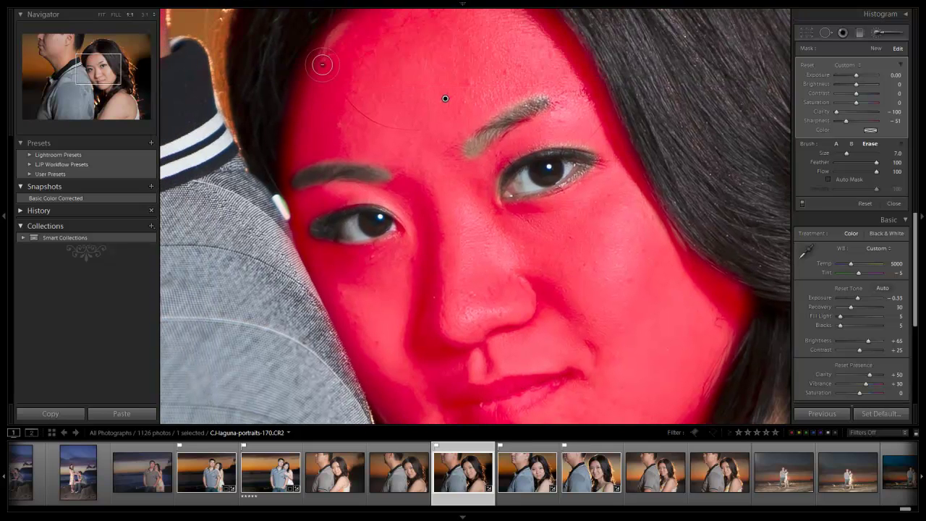
Repaint the mask on the skin around the woman's eye nearest the man, and clean its inner edge with a size 4 erase brush
{"action": "key", "text": "alt"}
{"action": "left_click_drag", "start_coordinate": [328, 222], "coordinate": [357, 214]}
{"action": "key", "text": "bracketleft"}
{"action": "mouse_move", "coordinate": [380, 232]}
{"action": "left_mouse_down"}
{"action": "mouse_move", "coordinate": [337, 234]}
{"action": "mouse_move", "coordinate": [316, 212]}
{"action": "mouse_move", "coordinate": [299, 226]}
{"action": "mouse_move", "coordinate": [333, 263]}
{"action": "left_mouse_up"}
{"action": "key", "text": "alt"}
{"action": "key", "text": "alt"}
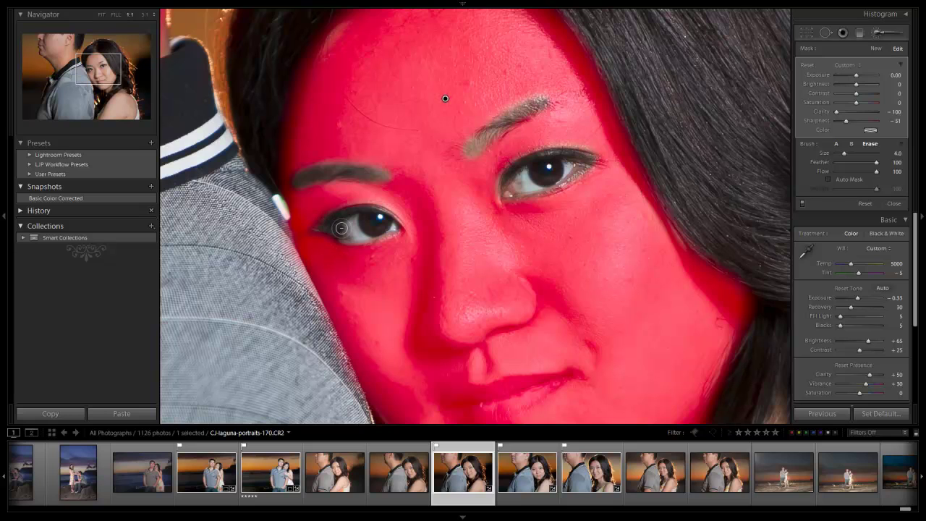
{"action": "left_click_drag", "start_coordinate": [341, 228], "coordinate": [323, 230]}
{"action": "mouse_move", "coordinate": [378, 218]}
{"action": "left_mouse_down"}
{"action": "mouse_move", "coordinate": [335, 227]}
{"action": "mouse_move", "coordinate": [308, 213]}
{"action": "left_mouse_up"}
Erase the mask from the woman's upper and lower lips, including both mouth corners, with a size 5 erase brush
{"action": "left_click_drag", "start_coordinate": [526, 171], "coordinate": [441, 181]}
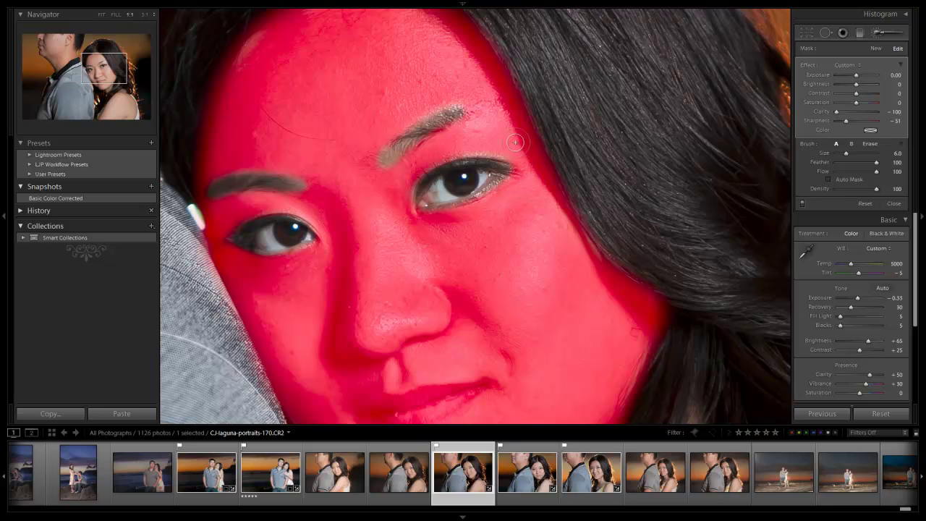
{"action": "left_click_drag", "start_coordinate": [455, 229], "coordinate": [418, 188]}
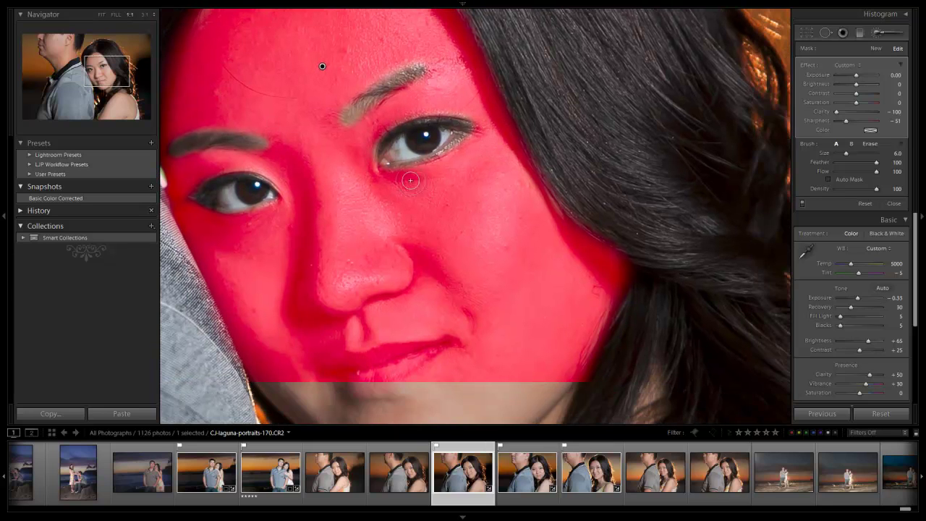
{"action": "key", "text": "alt"}
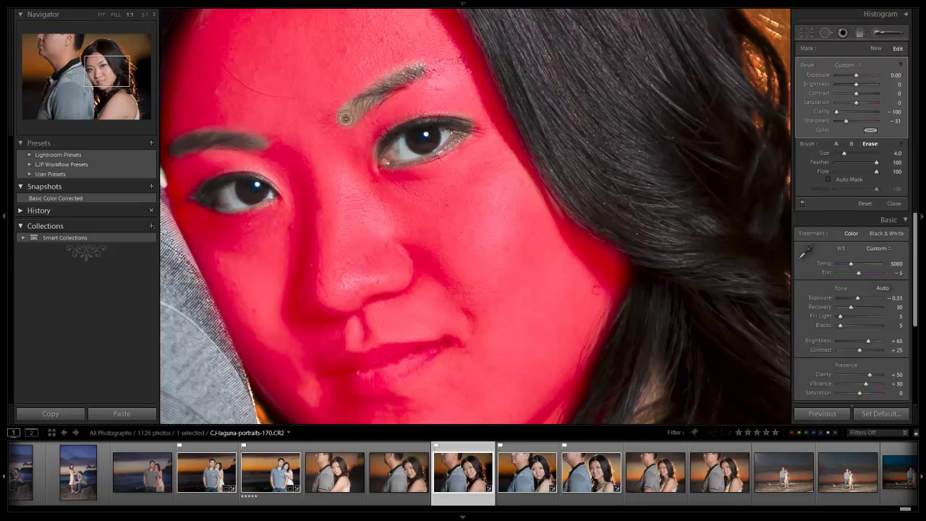
{"action": "mouse_move", "coordinate": [360, 223]}
{"action": "left_mouse_down"}
{"action": "mouse_move", "coordinate": [380, 102]}
{"action": "mouse_move", "coordinate": [416, 91]}
{"action": "left_mouse_up"}
{"action": "key", "text": "alt"}
{"action": "mouse_move", "coordinate": [406, 232]}
{"action": "left_mouse_down"}
{"action": "mouse_move", "coordinate": [472, 214]}
{"action": "mouse_move", "coordinate": [401, 248]}
{"action": "mouse_move", "coordinate": [376, 248]}
{"action": "mouse_move", "coordinate": [408, 251]}
{"action": "mouse_move", "coordinate": [436, 230]}
{"action": "mouse_move", "coordinate": [395, 231]}
{"action": "mouse_move", "coordinate": [450, 221]}
{"action": "left_mouse_up"}
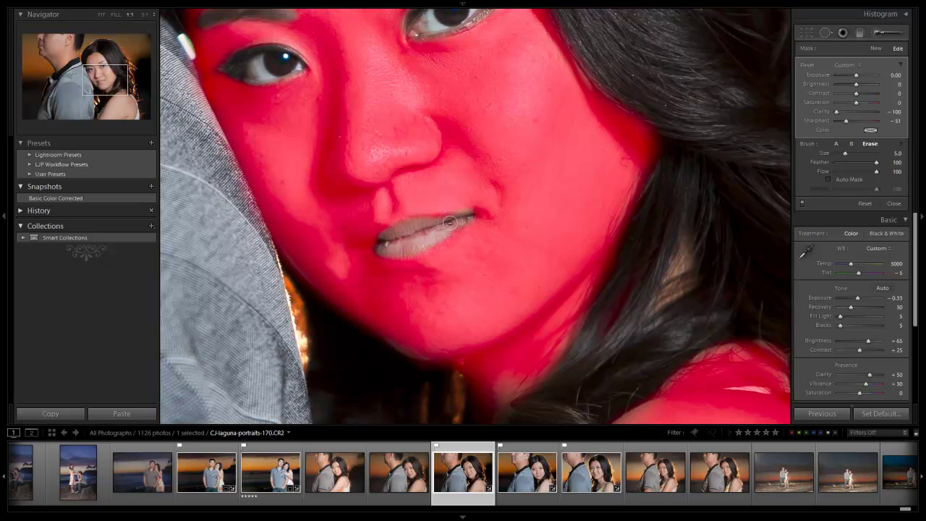
{"action": "mouse_move", "coordinate": [381, 230]}
{"action": "left_mouse_down"}
{"action": "mouse_move", "coordinate": [356, 243]}
{"action": "mouse_move", "coordinate": [370, 252]}
{"action": "mouse_move", "coordinate": [421, 238]}
{"action": "left_mouse_up"}
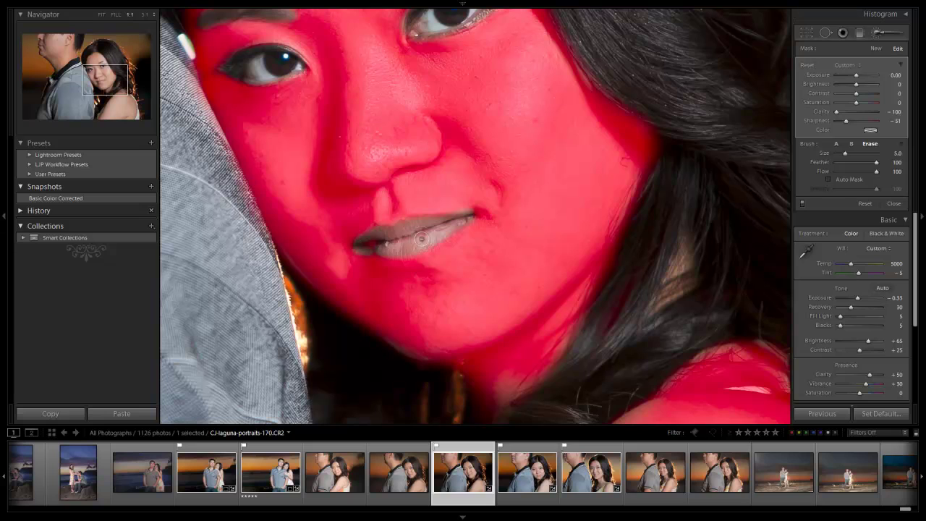
{"action": "mouse_move", "coordinate": [368, 249]}
{"action": "left_mouse_down"}
{"action": "mouse_move", "coordinate": [432, 240]}
{"action": "mouse_move", "coordinate": [456, 226]}
{"action": "mouse_move", "coordinate": [423, 249]}
{"action": "mouse_move", "coordinate": [368, 245]}
{"action": "left_mouse_up"}
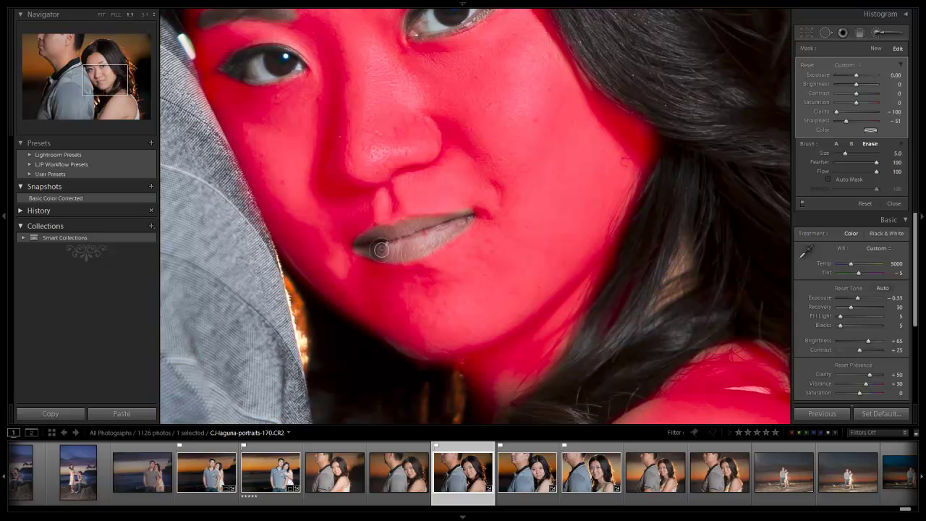
{"action": "key", "text": "alt"}
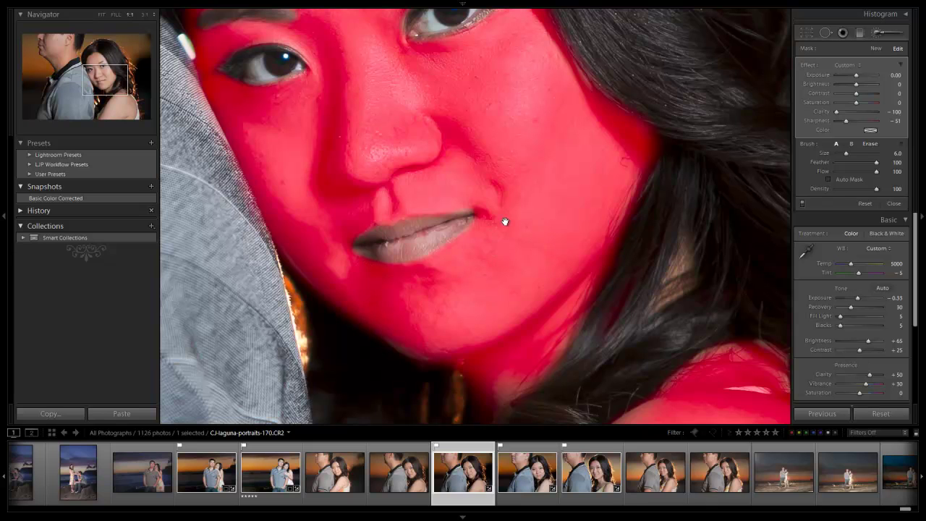
Hide the mask overlay and weaken the brush effect to Clarity -68 and Sharpness -32 while judging the woman's skin up close
{"action": "key", "text": "z"}
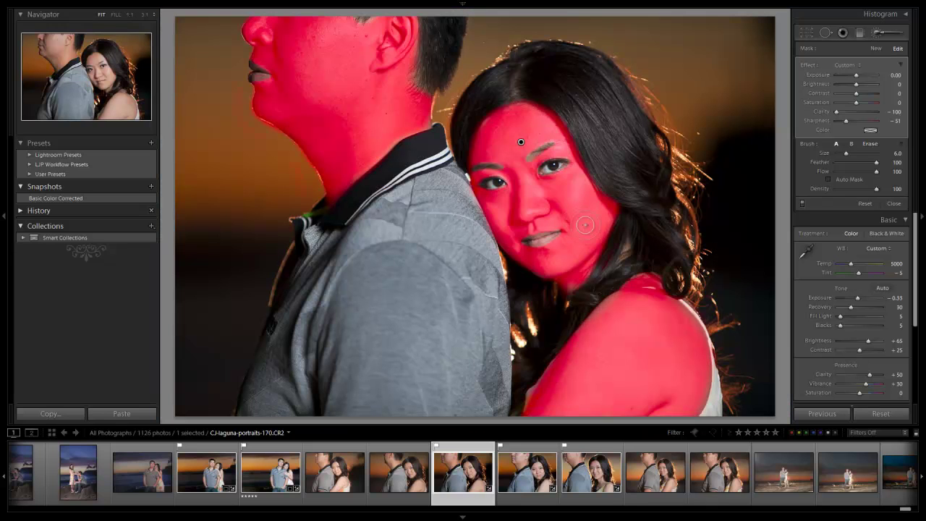
{"action": "key", "text": "o"}
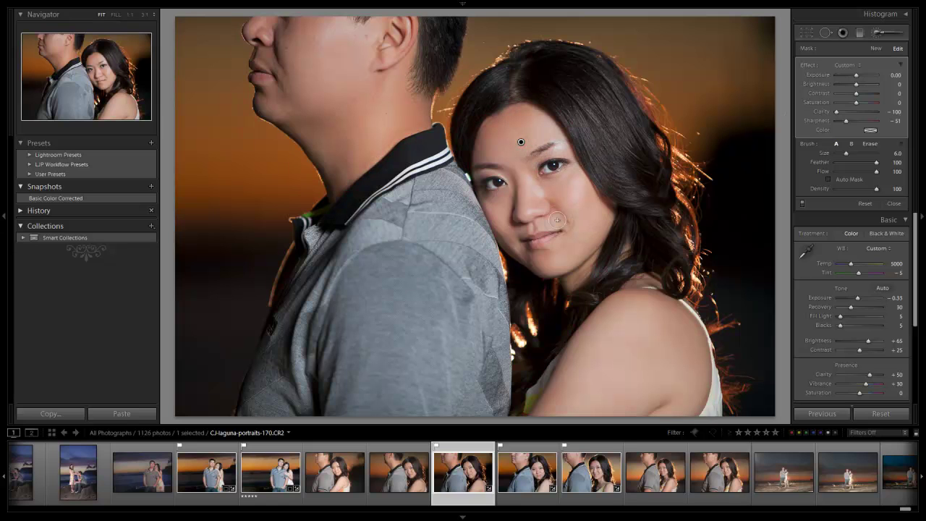
{"action": "key", "text": "z"}
{"action": "mouse_move", "coordinate": [545, 256]}
{"action": "left_mouse_down"}
{"action": "mouse_move", "coordinate": [548, 207]}
{"action": "mouse_move", "coordinate": [535, 205]}
{"action": "left_mouse_up"}
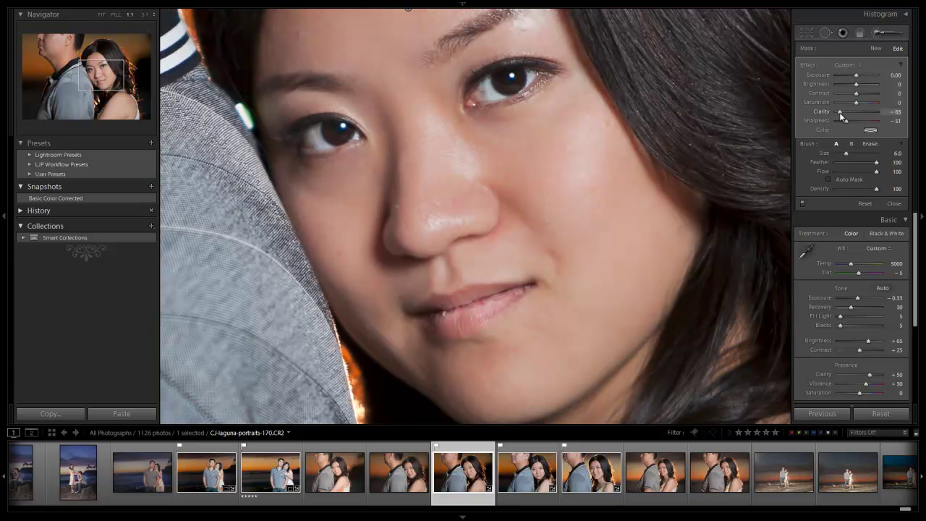
{"action": "left_click_drag", "start_coordinate": [851, 116], "coordinate": [849, 116]}
{"action": "left_click_drag", "start_coordinate": [611, 236], "coordinate": [593, 150]}
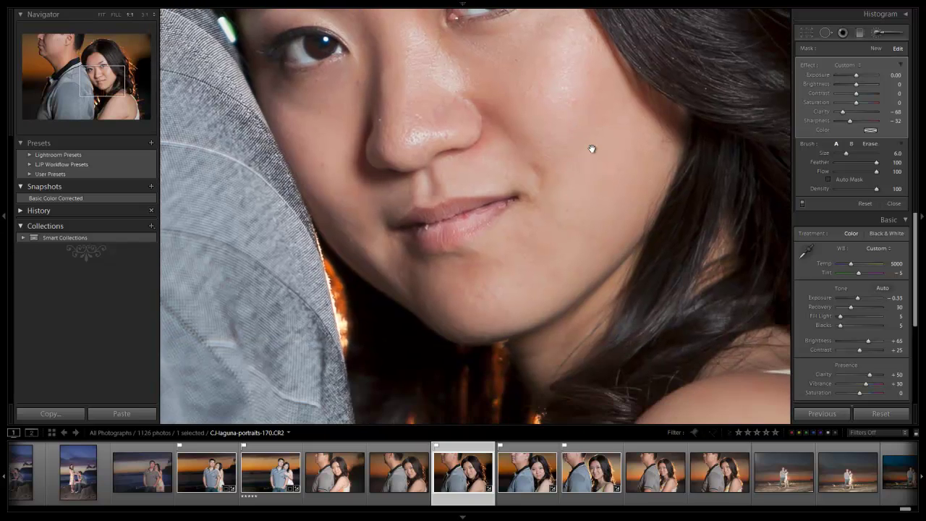
{"action": "left_click", "coordinate": [528, 156]}
{"action": "left_click", "coordinate": [528, 156]}
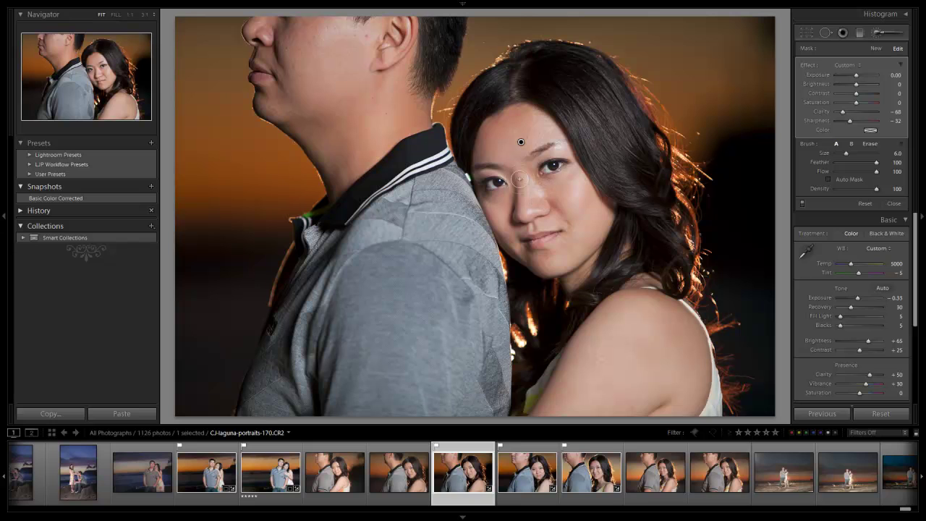
Reduce the skin softening further to Clarity -56 and Sharpness -22, and check the woman's face close up and in the full photo
{"action": "left_click", "coordinate": [541, 221]}
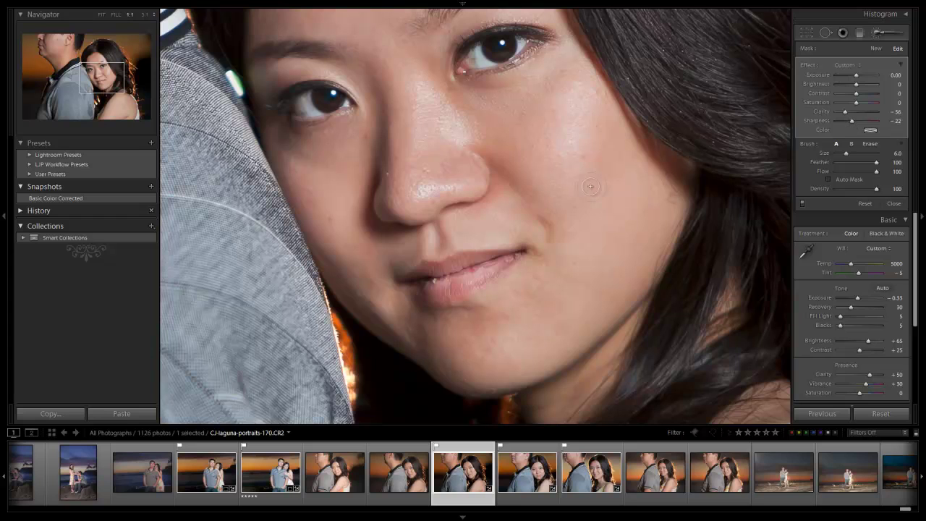
{"action": "left_click_drag", "start_coordinate": [533, 132], "coordinate": [496, 83]}
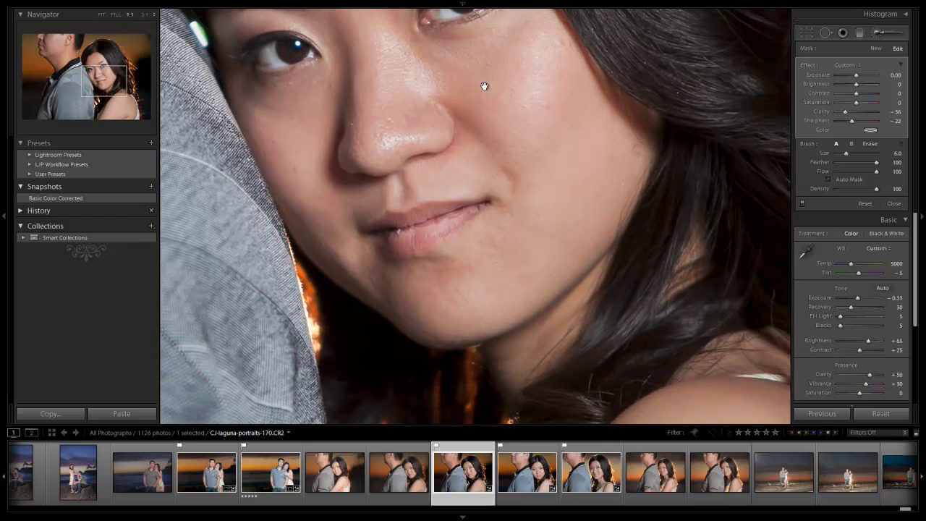
{"action": "left_click_drag", "start_coordinate": [473, 115], "coordinate": [544, 185]}
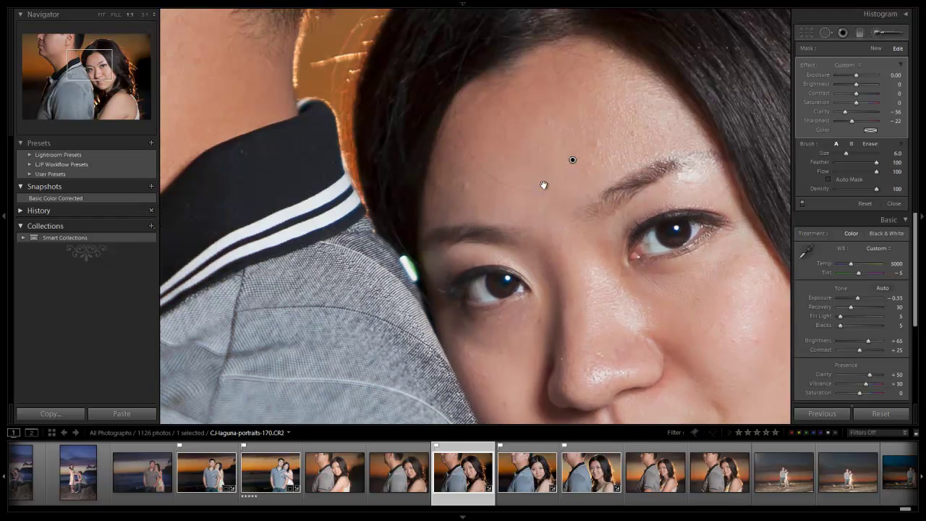
{"action": "left_click", "coordinate": [520, 164]}
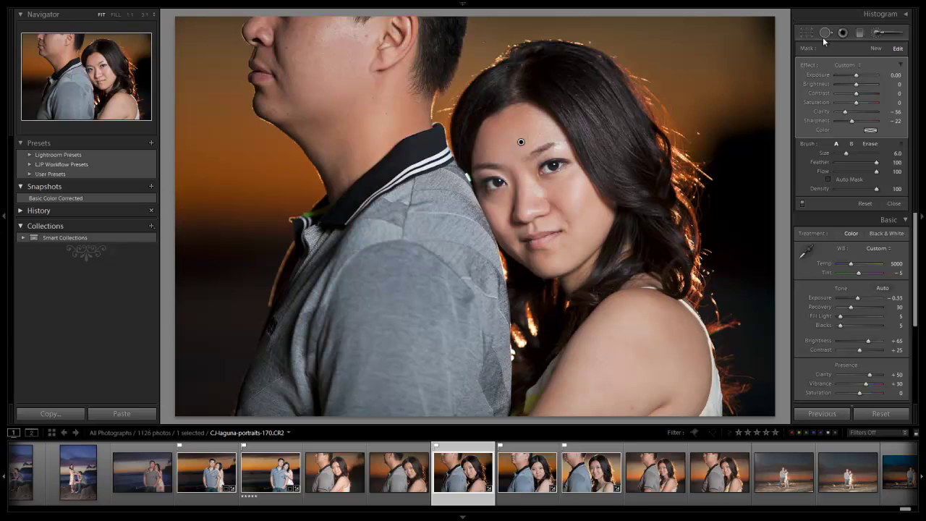
Start the Spot Removal tool in Heal mode and heal blemishes on the woman's forehead at 1:1 with size 30
{"action": "left_click", "coordinate": [826, 34]}
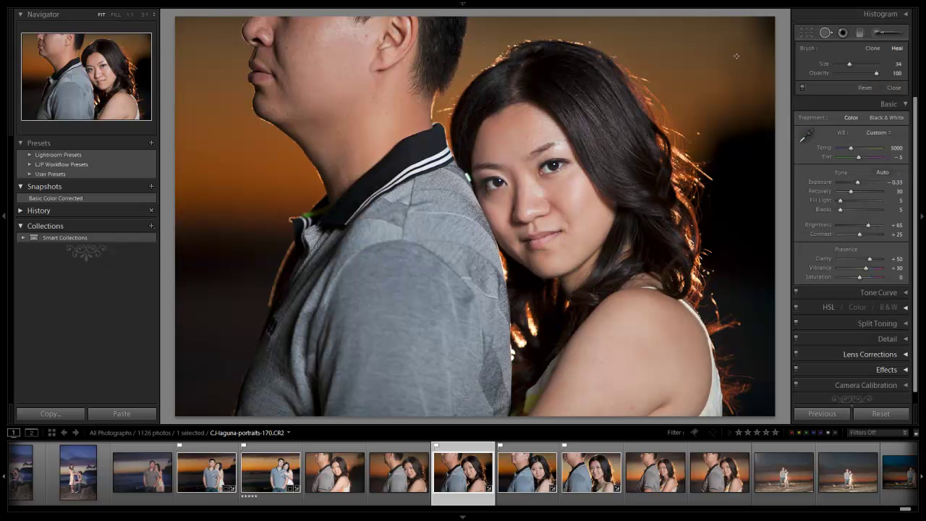
{"action": "key", "text": "z"}
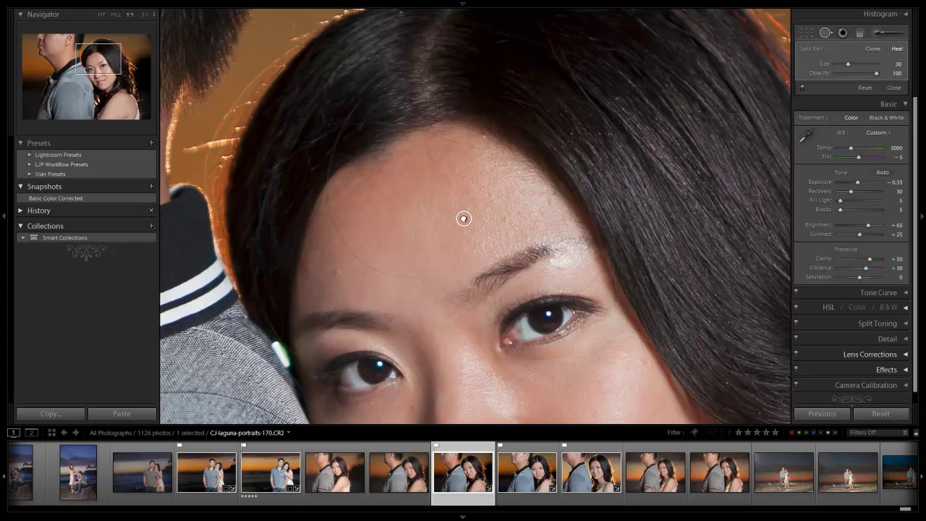
{"action": "left_click", "coordinate": [463, 217]}
{"action": "key", "text": "["}
{"action": "left_click", "coordinate": [454, 247]}
{"action": "left_click", "coordinate": [544, 211]}
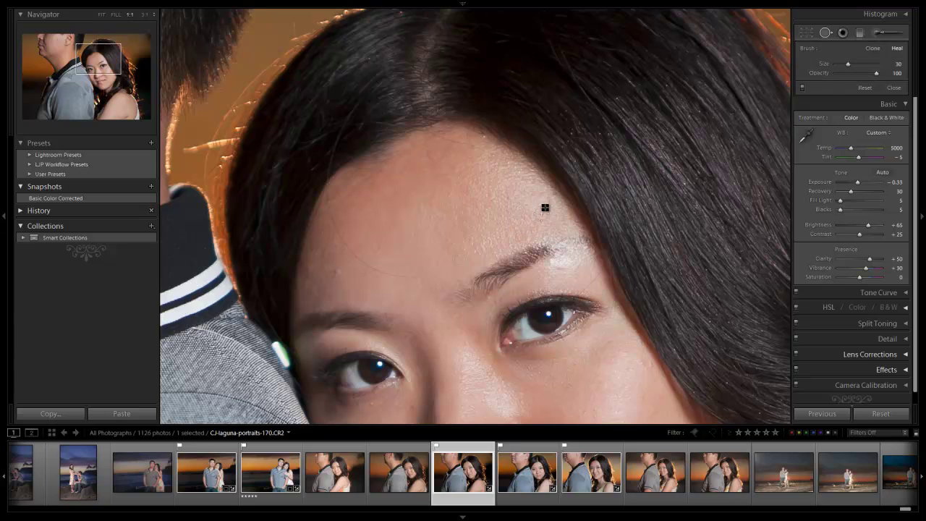
{"action": "left_click", "coordinate": [540, 231]}
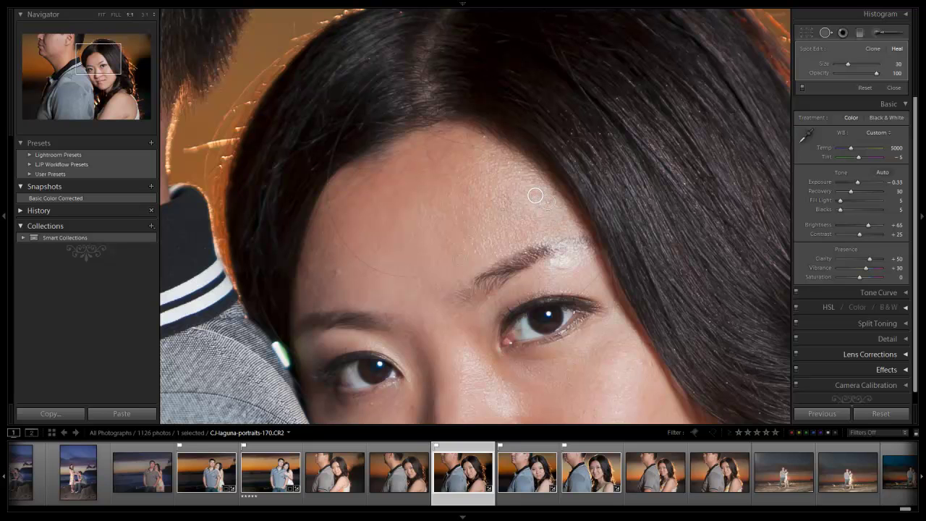
Heal the spots on the woman's forehead beside the hairline nearest the man, reducing the brush to size 26
{"action": "left_click_drag", "start_coordinate": [535, 195], "coordinate": [648, 146]}
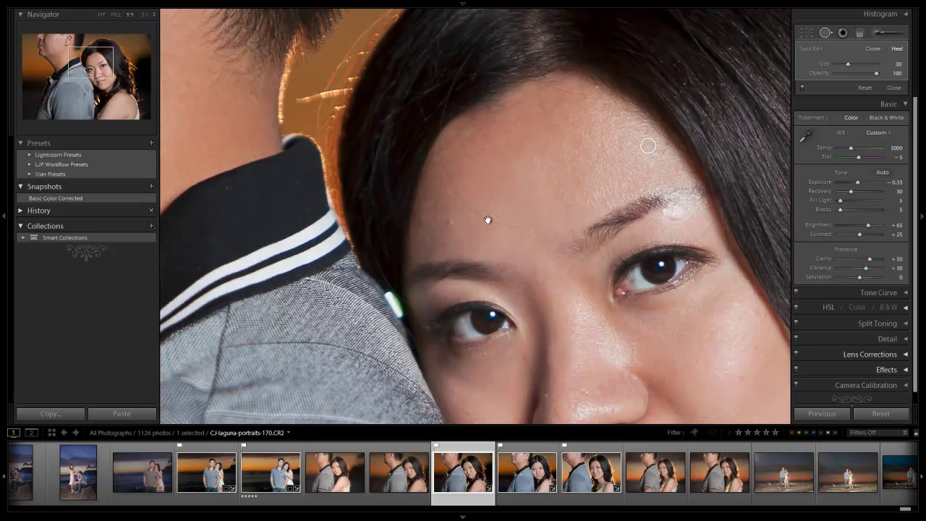
{"action": "left_click", "coordinate": [449, 222]}
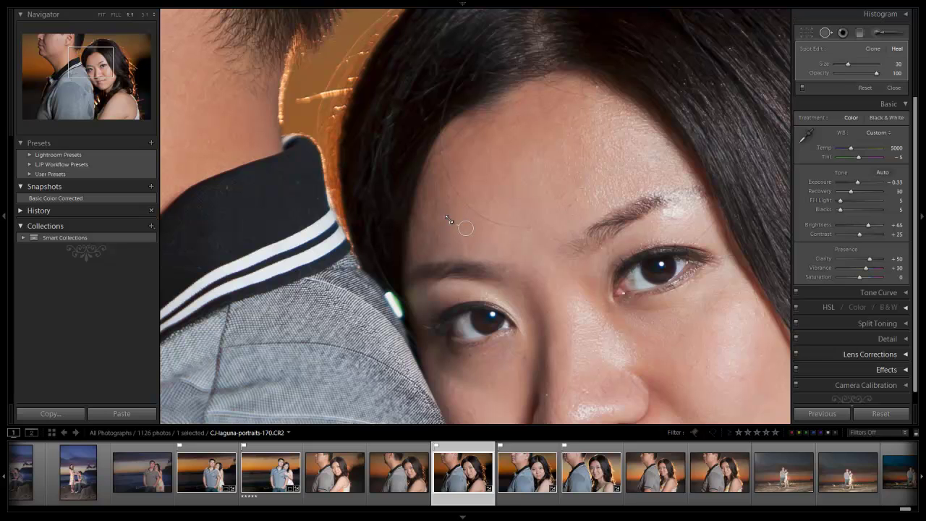
{"action": "left_click", "coordinate": [436, 203]}
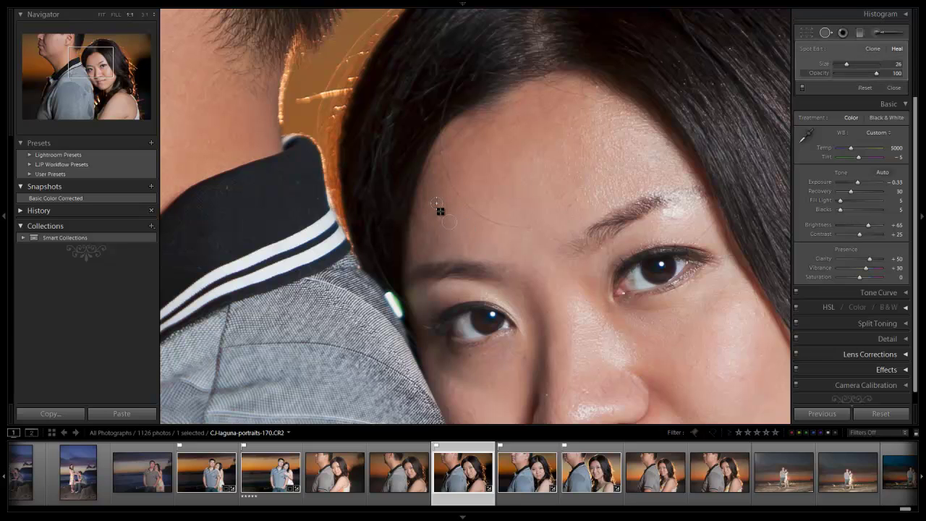
{"action": "left_click_drag", "start_coordinate": [433, 186], "coordinate": [438, 193]}
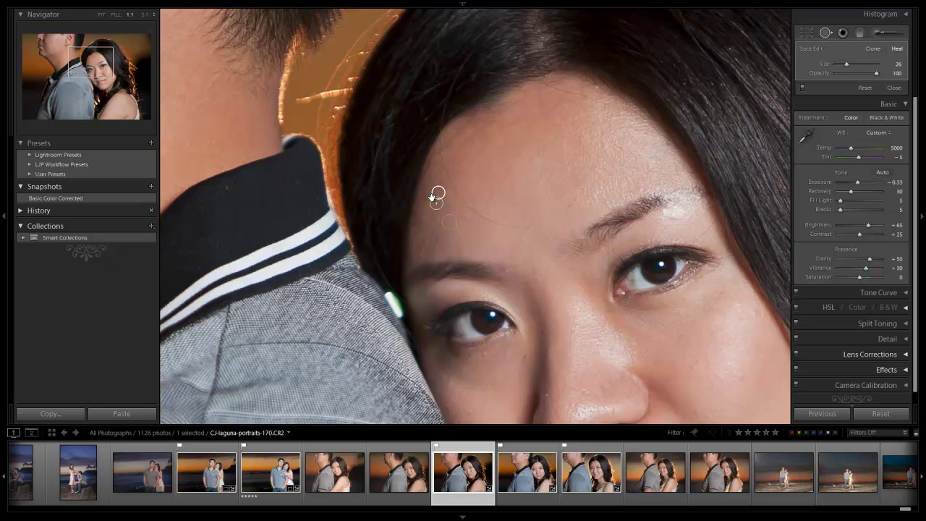
Heal the blemish beneath the woman's eye farther from the man with a size 26 spot
{"action": "left_click_drag", "start_coordinate": [497, 248], "coordinate": [435, 173]}
{"action": "left_click_drag", "start_coordinate": [602, 158], "coordinate": [537, 149]}
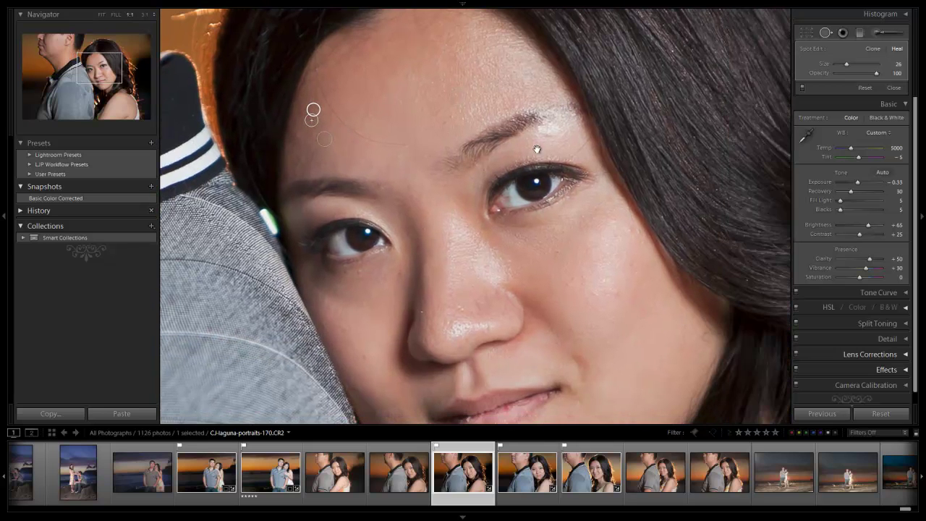
{"action": "scroll", "coordinate": [555, 143], "scroll_direction": "up", "scroll_amount": 2}
{"action": "left_click_drag", "start_coordinate": [529, 227], "coordinate": [460, 170]}
{"action": "mouse_move", "coordinate": [484, 209]}
{"action": "left_mouse_down"}
{"action": "mouse_move", "coordinate": [537, 198]}
{"action": "mouse_move", "coordinate": [511, 186]}
{"action": "left_mouse_up"}
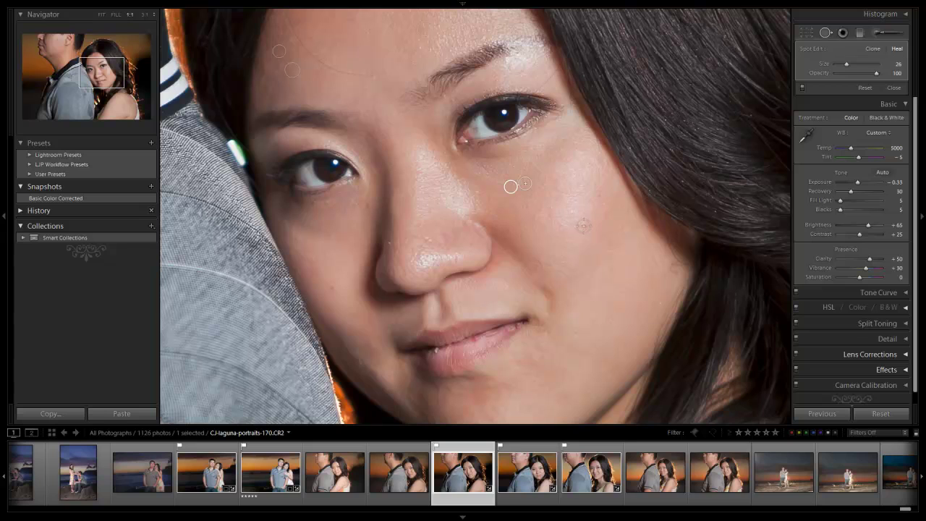
Try larger heal spots up to size 34 on the woman's cheek farther from the man, and delete them
{"action": "scroll", "coordinate": [590, 232], "scroll_direction": "up", "scroll_amount": 2}
{"action": "left_click", "coordinate": [599, 221]}
{"action": "key", "text": "Delete"}
{"action": "scroll", "coordinate": [604, 176], "scroll_direction": "down", "scroll_amount": 2}
{"action": "left_click", "coordinate": [611, 176]}
{"action": "key", "text": "Delete"}
{"action": "scroll", "coordinate": [543, 197], "scroll_direction": "up", "scroll_amount": 4}
{"action": "left_click", "coordinate": [543, 197]}
{"action": "left_click_drag", "start_coordinate": [480, 224], "coordinate": [571, 181]}
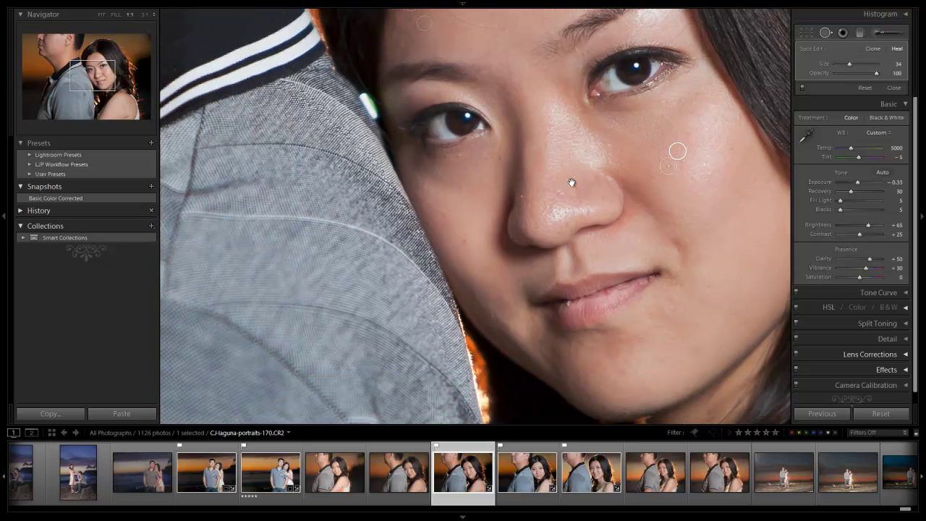
{"action": "key", "text": "Delete"}
Heal the marks beside the nose and beneath the woman's eye nearest the man with size 30 spots
{"action": "scroll", "coordinate": [500, 158], "scroll_direction": "down", "scroll_amount": 2}
{"action": "left_click", "coordinate": [500, 158]}
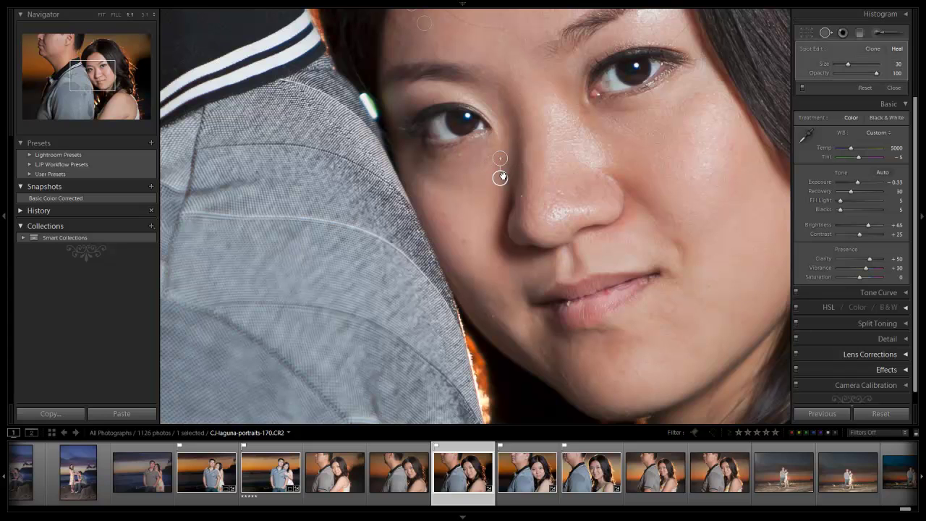
{"action": "left_click_drag", "start_coordinate": [501, 177], "coordinate": [498, 173]}
{"action": "scroll", "coordinate": [459, 155], "scroll_direction": "down", "scroll_amount": 2}
{"action": "left_click", "coordinate": [459, 154]}
{"action": "left_click", "coordinate": [472, 151]}
{"action": "left_click", "coordinate": [435, 163]}
Heal the blemishes down the woman's cheek nearest the man, using size 30 and a size 26 spot near the jaw
{"action": "left_click", "coordinate": [424, 209]}
{"action": "key", "text": "Delete"}
{"action": "left_click", "coordinate": [423, 207]}
{"action": "left_click", "coordinate": [463, 240]}
{"action": "mouse_move", "coordinate": [425, 207]}
{"action": "left_mouse_down"}
{"action": "mouse_move", "coordinate": [266, 173]}
{"action": "mouse_move", "coordinate": [281, 167]}
{"action": "mouse_move", "coordinate": [459, 196]}
{"action": "left_mouse_up"}
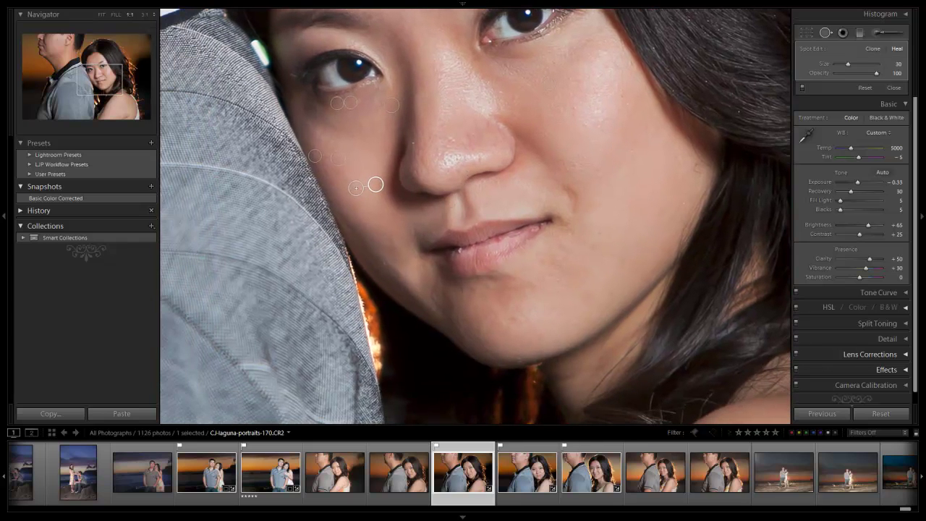
{"action": "left_click", "coordinate": [386, 263]}
{"action": "left_click_drag", "start_coordinate": [385, 263], "coordinate": [419, 324]}
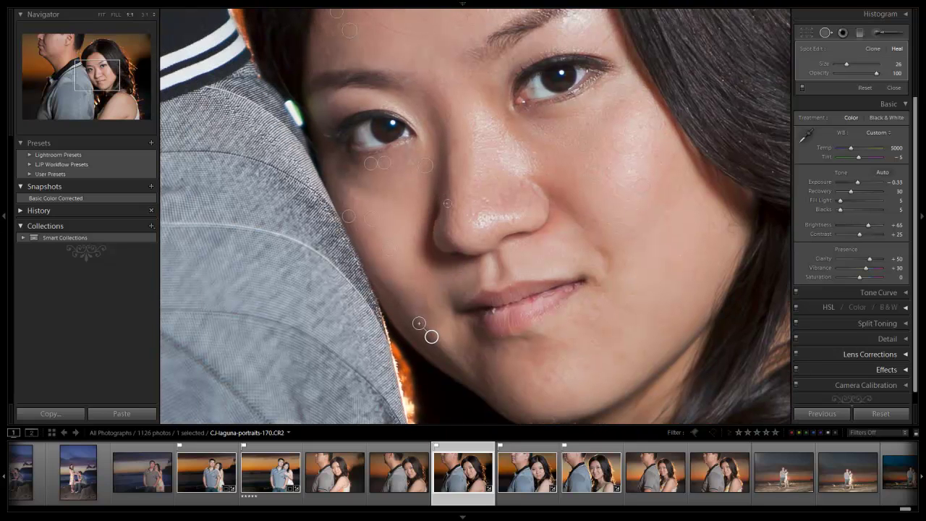
Heal the marks on the side and front of the woman's nose at size 26, and compare with the full photo
{"action": "scroll", "coordinate": [424, 207], "scroll_direction": "down", "scroll_amount": 4}
{"action": "left_click", "coordinate": [424, 208]}
{"action": "left_click_drag", "start_coordinate": [425, 207], "coordinate": [447, 202]}
{"action": "left_click", "coordinate": [425, 207]}
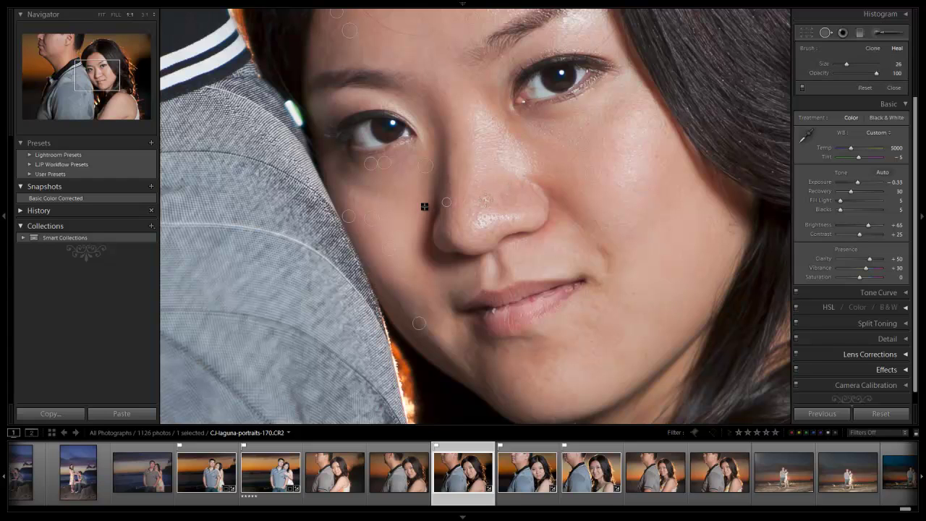
{"action": "left_click_drag", "start_coordinate": [487, 200], "coordinate": [486, 188]}
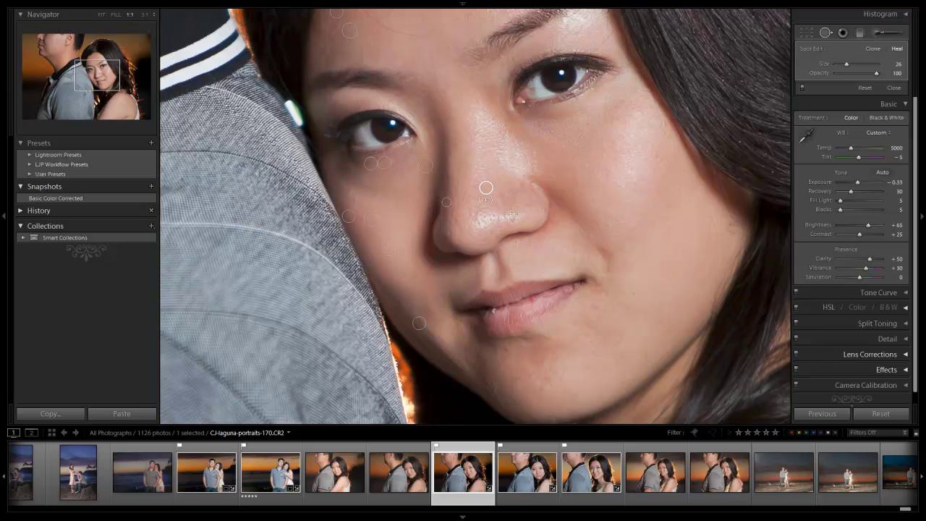
{"action": "key", "text": "z"}
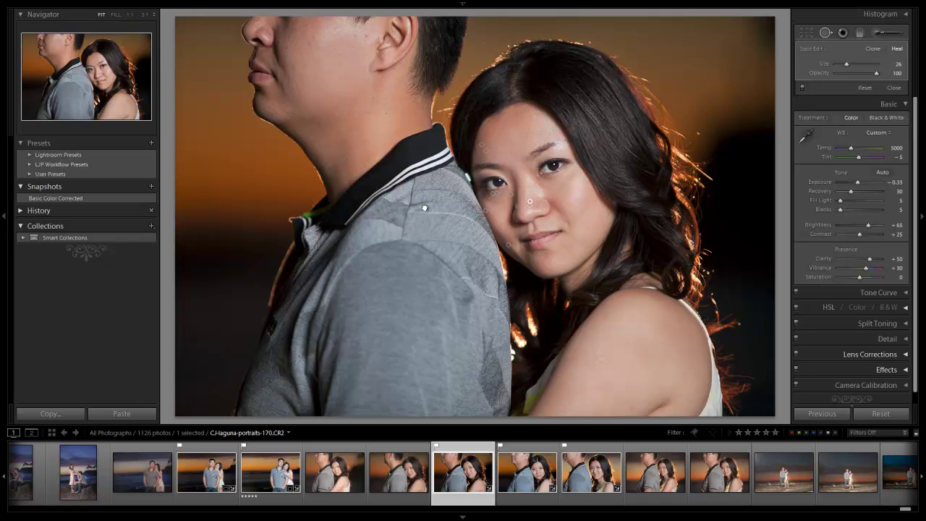
{"action": "key", "text": "z"}
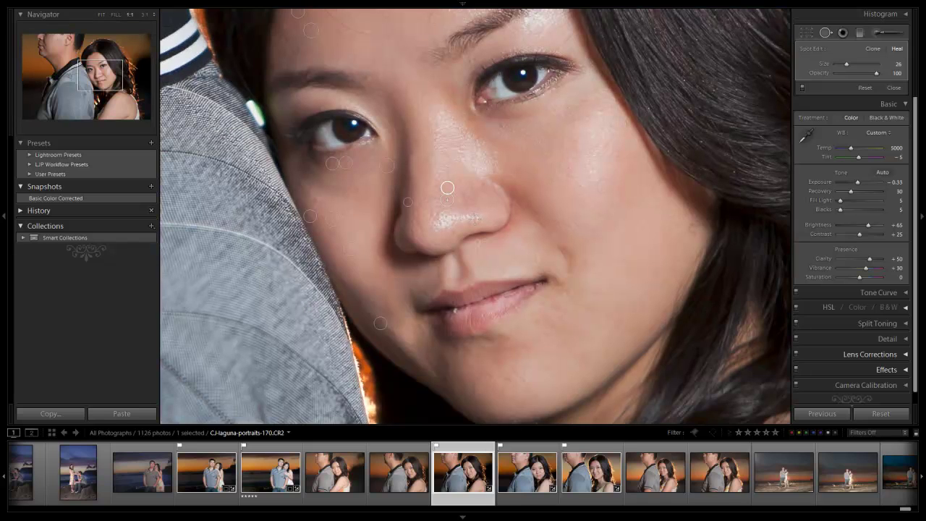
Delete the size 22 heal spot from the tip of the woman's nose, and heal the mark on her lips
{"action": "scroll", "coordinate": [425, 207], "scroll_direction": "down", "scroll_amount": 2}
{"action": "left_click", "coordinate": [425, 207]}
{"action": "left_click_drag", "start_coordinate": [424, 208], "coordinate": [461, 173]}
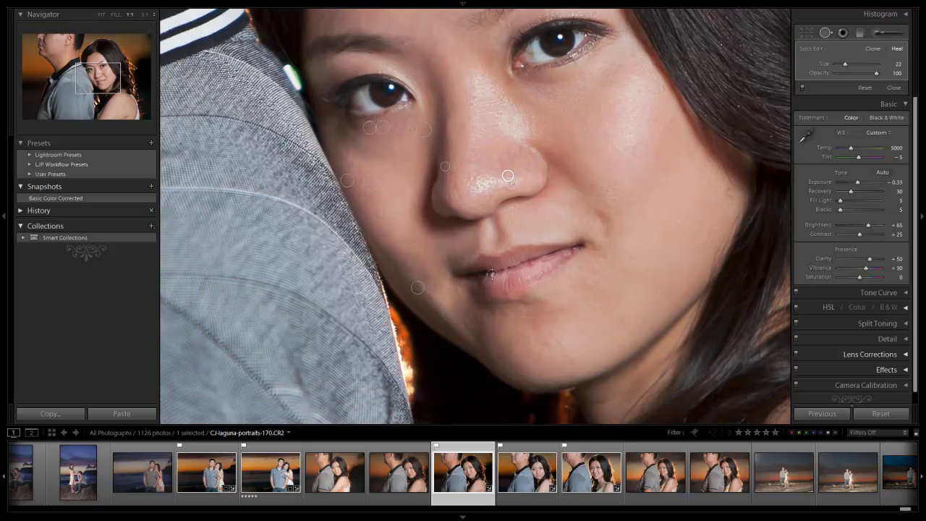
{"action": "key", "text": "Delete"}
{"action": "left_click", "coordinate": [492, 274]}
{"action": "left_click_drag", "start_coordinate": [489, 287], "coordinate": [502, 273]}
Heal the blemish along the woman's jaw beside her chin with a size 22 spot
{"action": "left_click_drag", "start_coordinate": [425, 209], "coordinate": [333, 227]}
{"action": "mouse_move", "coordinate": [425, 207]}
{"action": "left_mouse_down"}
{"action": "mouse_move", "coordinate": [403, 131]}
{"action": "mouse_move", "coordinate": [471, 86]}
{"action": "mouse_move", "coordinate": [623, 127]}
{"action": "mouse_move", "coordinate": [436, 217]}
{"action": "left_mouse_up"}
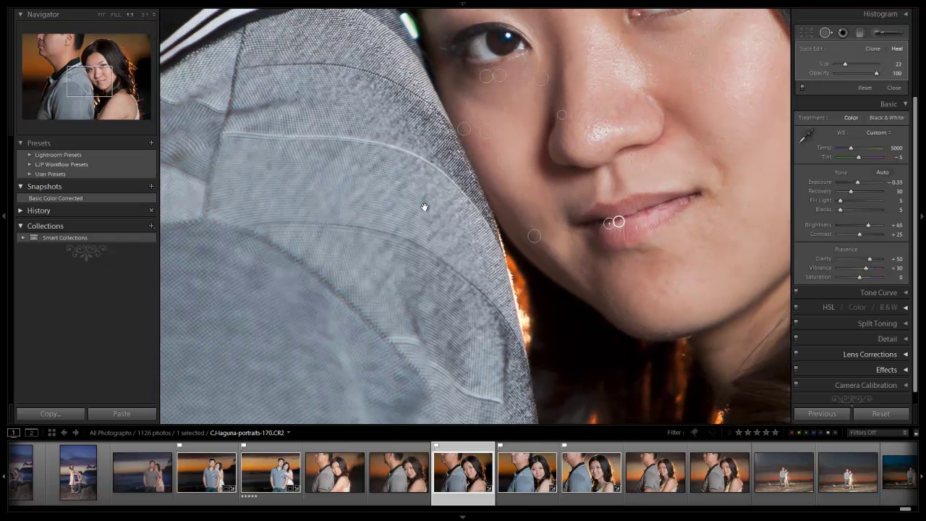
{"action": "left_click", "coordinate": [584, 270]}
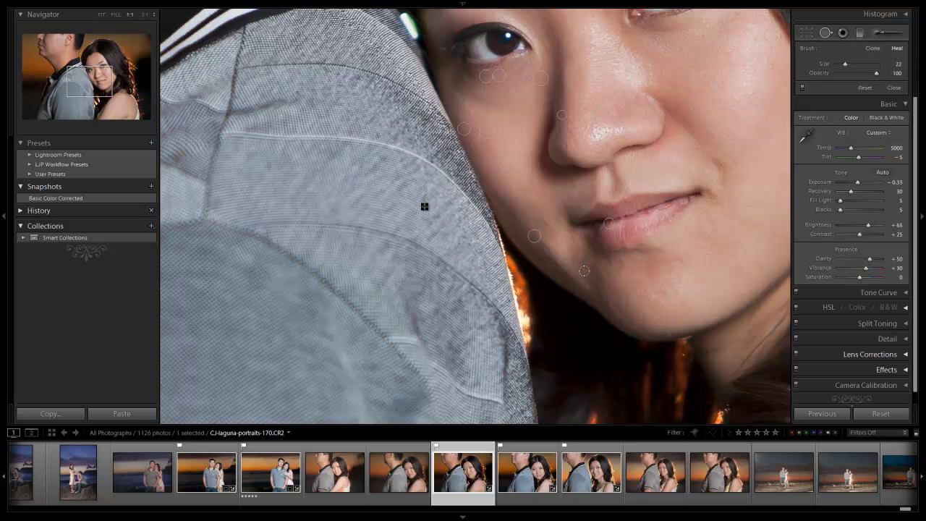
{"action": "left_click", "coordinate": [584, 271]}
{"action": "mouse_move", "coordinate": [599, 271]}
{"action": "left_mouse_down"}
{"action": "mouse_move", "coordinate": [589, 277]}
{"action": "mouse_move", "coordinate": [596, 286]}
{"action": "left_mouse_up"}
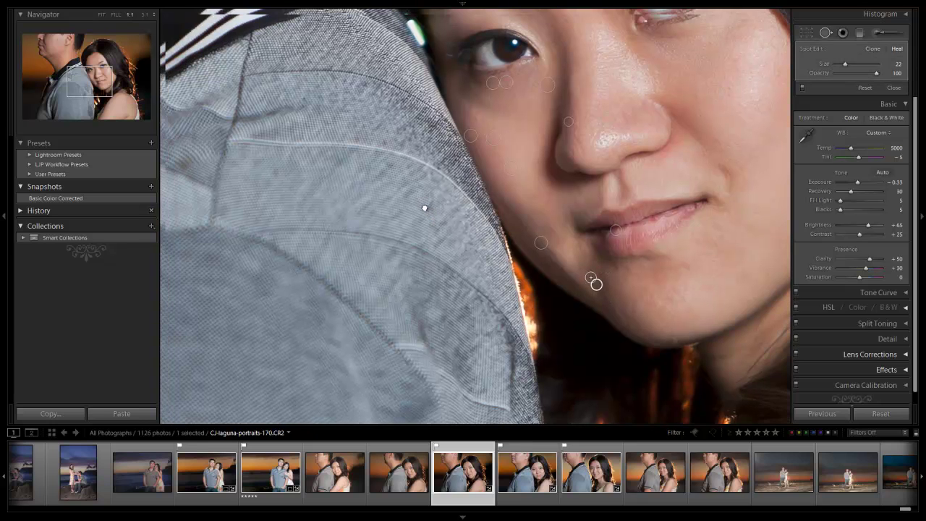
Heal the moles and blemishes on the man's cheek, jaw and neck with size 34 spots
{"action": "left_click_drag", "start_coordinate": [424, 207], "coordinate": [558, 338]}
{"action": "scroll", "coordinate": [425, 207], "scroll_direction": "up", "scroll_amount": 3}
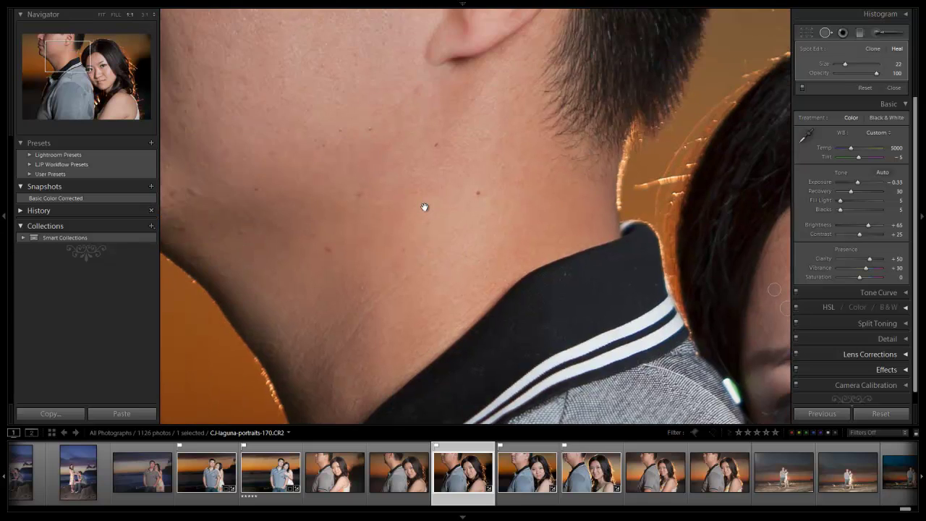
{"action": "scroll", "coordinate": [425, 207], "scroll_direction": "up", "scroll_amount": 5}
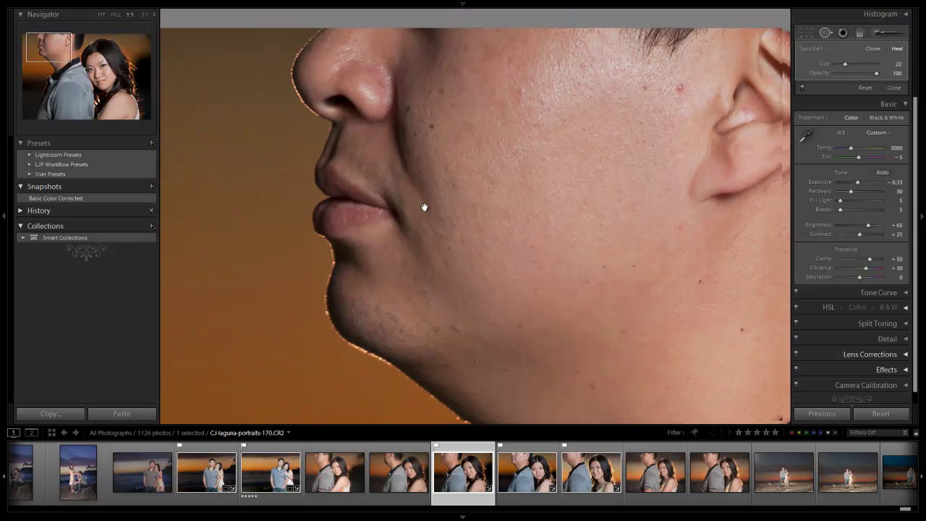
{"action": "left_click_drag", "start_coordinate": [463, 217], "coordinate": [435, 183]}
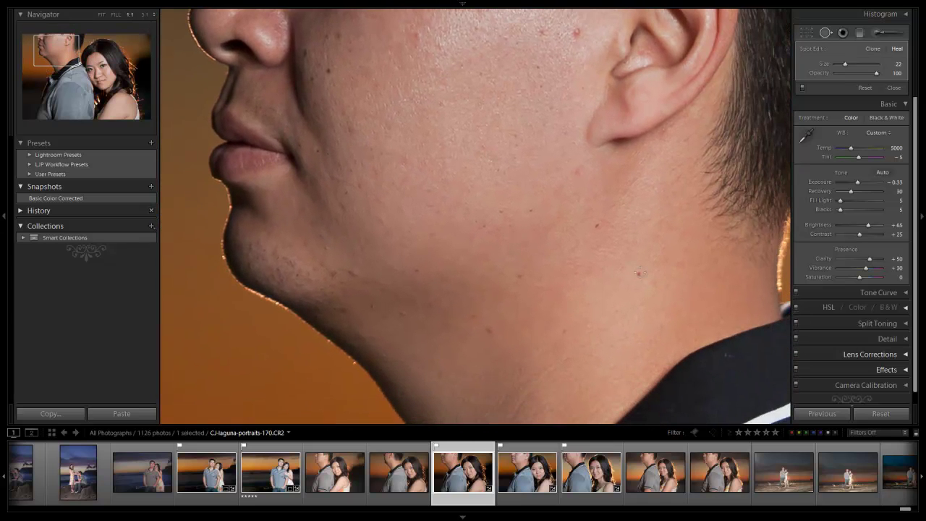
{"action": "scroll", "coordinate": [425, 207], "scroll_direction": "up", "scroll_amount": 2}
{"action": "left_click", "coordinate": [519, 275]}
{"action": "left_click", "coordinate": [351, 131]}
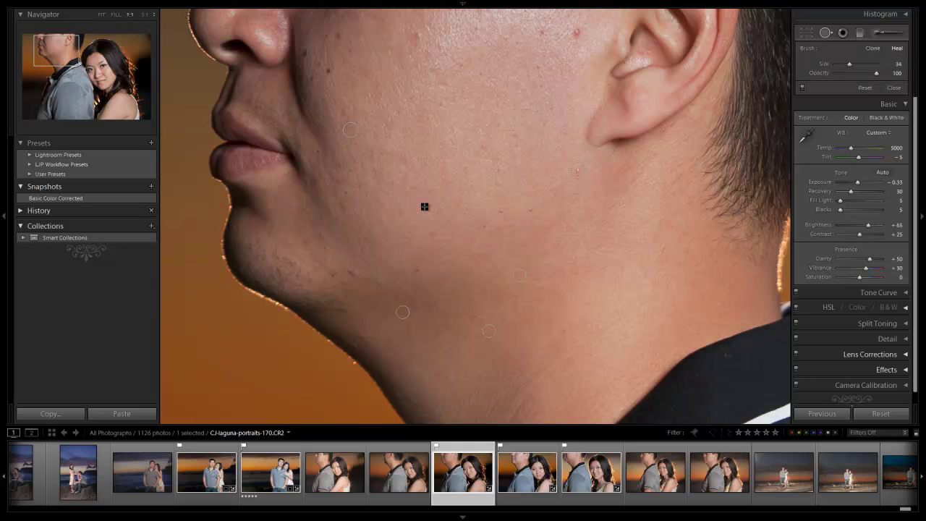
{"action": "left_click_drag", "start_coordinate": [577, 167], "coordinate": [638, 254]}
Delete the heal spots near the man's sideburn, and heal the mark on his cheek beside the nose at size 30
{"action": "scroll", "coordinate": [623, 259], "scroll_direction": "up", "scroll_amount": 2}
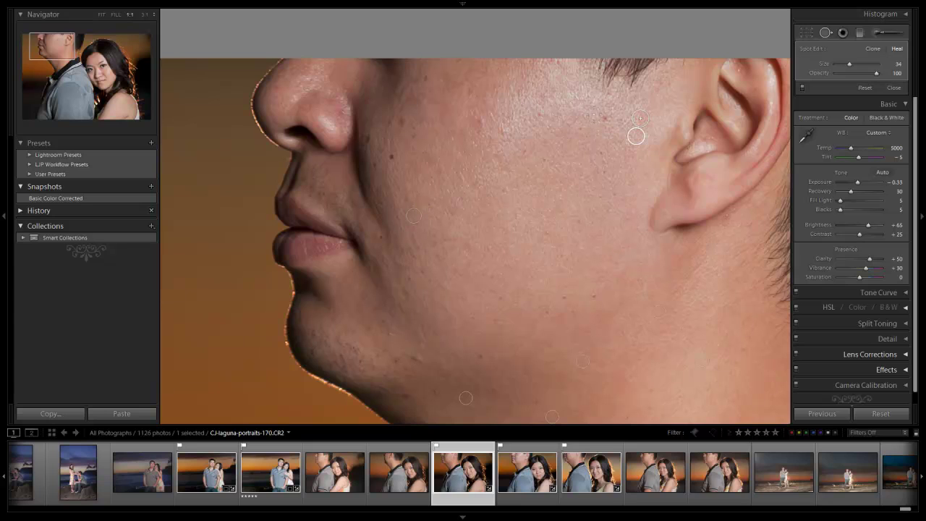
{"action": "key", "text": "Delete"}
{"action": "left_click", "coordinate": [604, 119]}
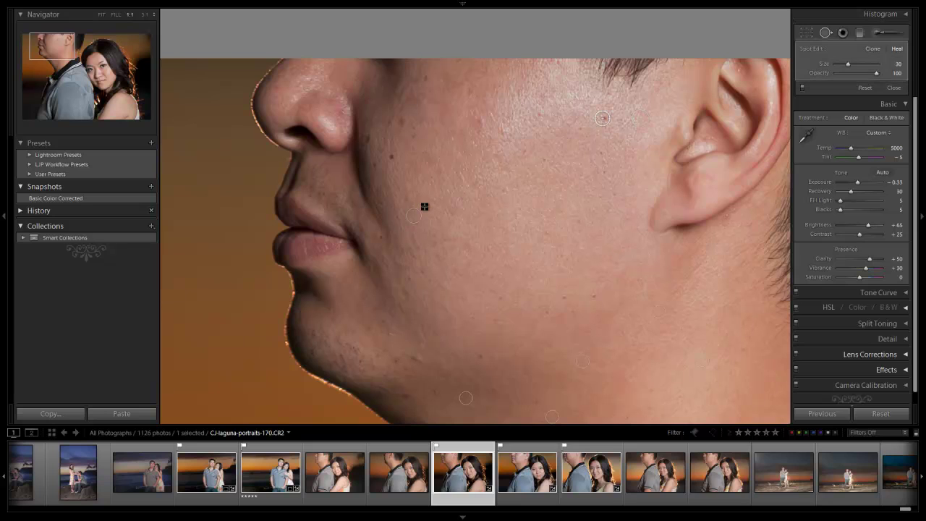
{"action": "key", "text": "Delete"}
{"action": "left_click", "coordinate": [402, 121]}
{"action": "left_click_drag", "start_coordinate": [405, 105], "coordinate": [412, 111]}
Heal the marks along the underside of the man's jaw with size 30 spots, comparing his face with the full photo
{"action": "scroll", "coordinate": [425, 207], "scroll_direction": "down", "scroll_amount": 5}
{"action": "scroll", "coordinate": [424, 208], "scroll_direction": "up", "scroll_amount": 1}
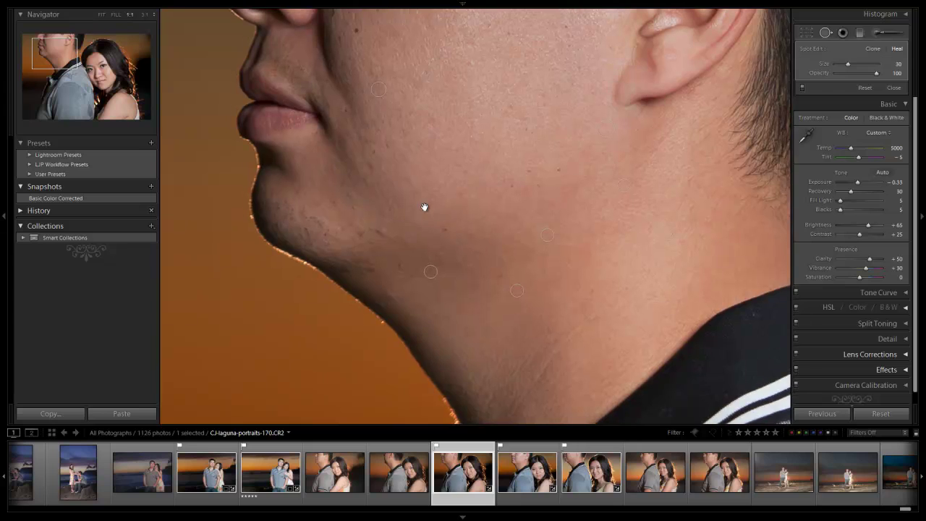
{"action": "left_click", "coordinate": [396, 239]}
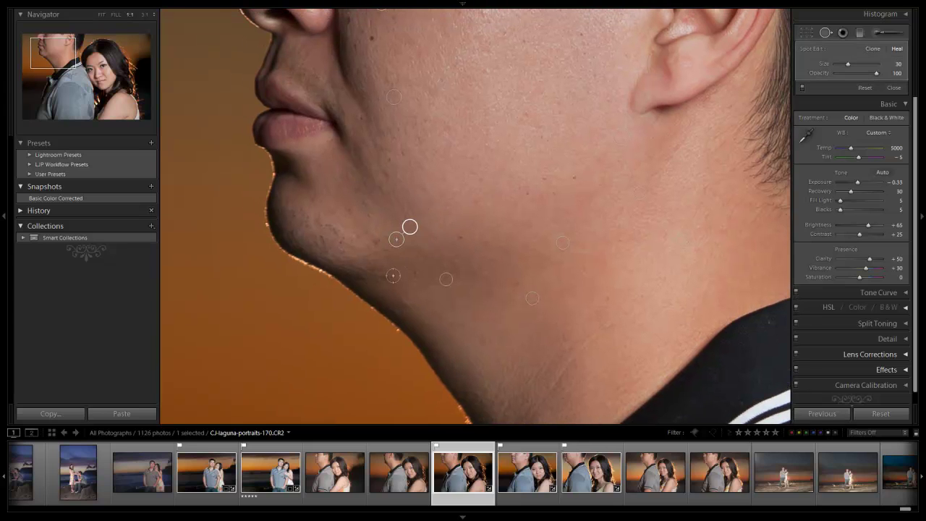
{"action": "key", "text": "z"}
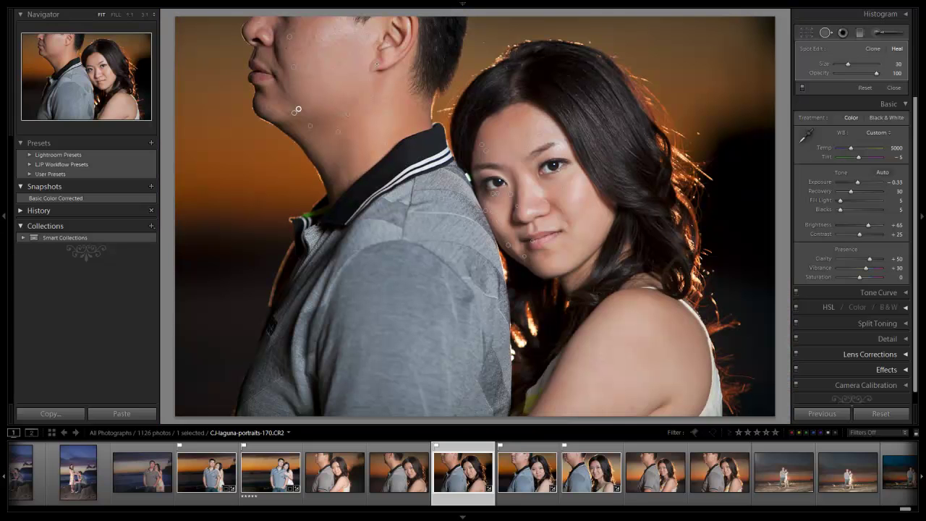
{"action": "key", "text": "z"}
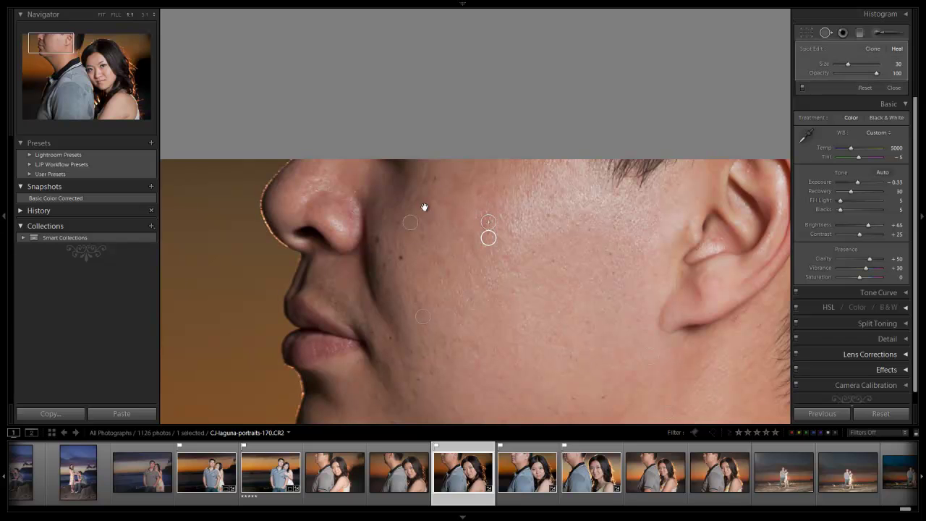
Close the Spot Removal tool and inspect the man's face and the woman's shoulder close up
{"action": "key", "text": "z"}
{"action": "key", "text": "q"}
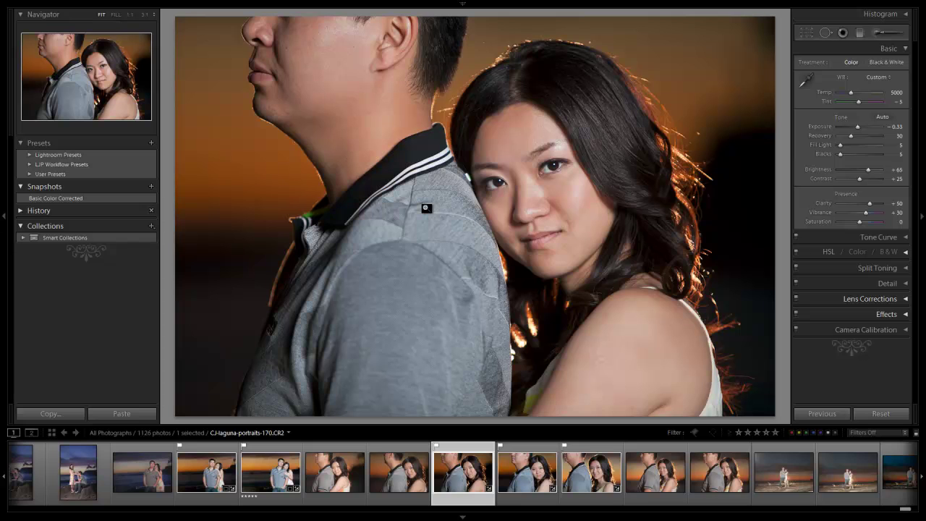
{"action": "left_click", "coordinate": [426, 208]}
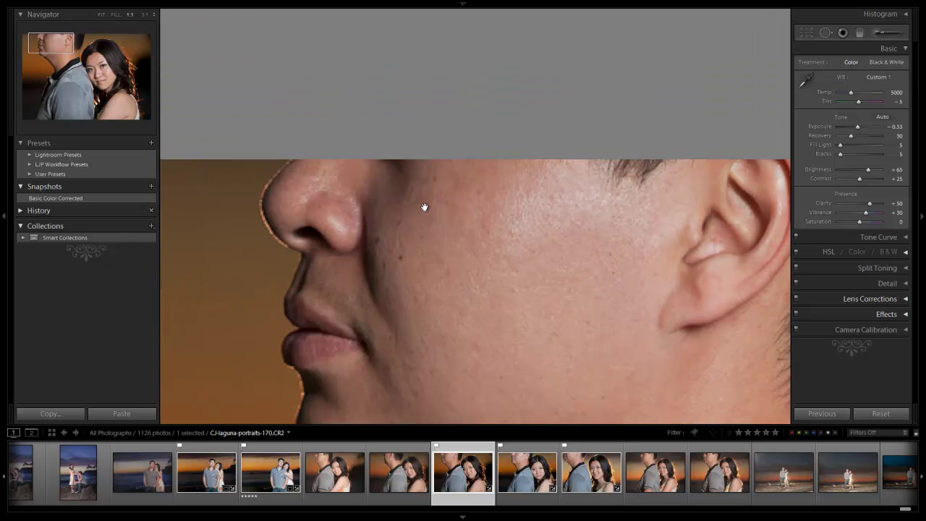
{"action": "left_click", "coordinate": [426, 208]}
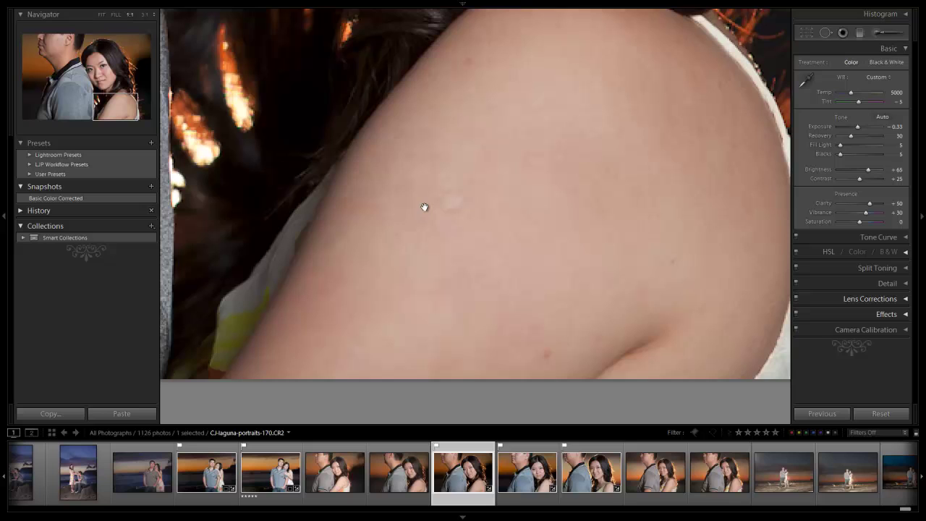
Heal the pale mark in the middle of the woman's upper arm and the small red spots around it, using size 42 for the spots
{"action": "left_click", "coordinate": [425, 207]}
{"action": "key", "text": "q"}
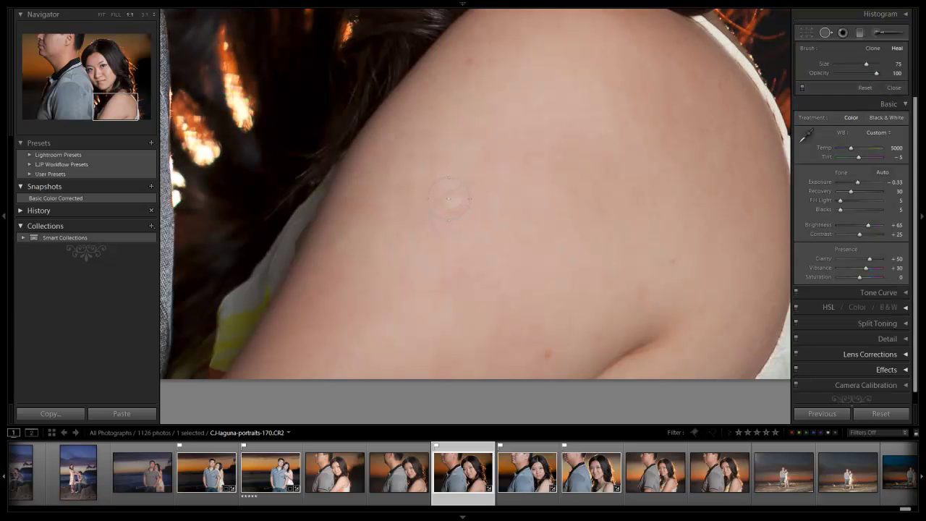
{"action": "mouse_move", "coordinate": [450, 201]}
{"action": "left_mouse_down"}
{"action": "mouse_move", "coordinate": [440, 244]}
{"action": "mouse_move", "coordinate": [504, 202]}
{"action": "mouse_move", "coordinate": [448, 242]}
{"action": "mouse_move", "coordinate": [432, 240]}
{"action": "left_mouse_up"}
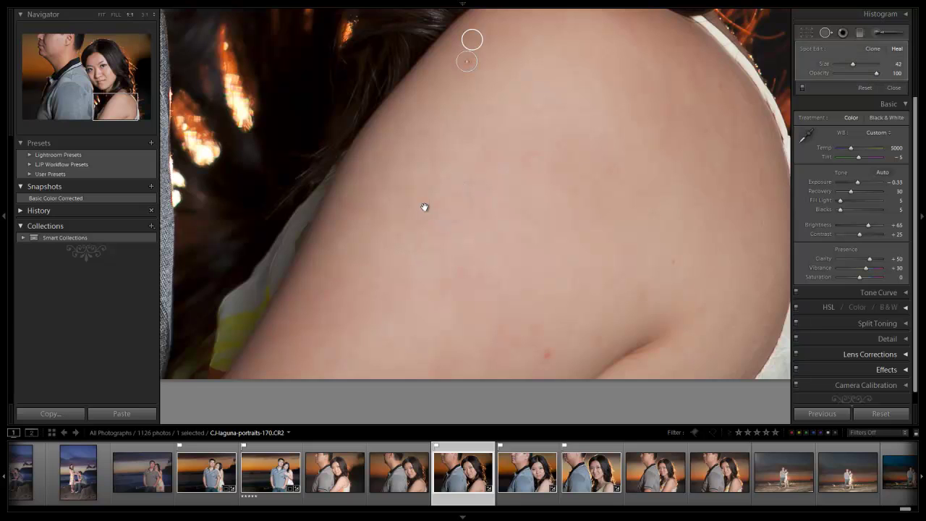
{"action": "key", "text": "ctrl+z"}
{"action": "left_click", "coordinate": [547, 354]}
{"action": "left_click_drag", "start_coordinate": [525, 359], "coordinate": [525, 353]}
Heal the remaining small marks on the woman's shoulder and near her armpit with size 34 spots, and close the Spot Removal tool
{"action": "left_click_drag", "start_coordinate": [425, 208], "coordinate": [351, 222]}
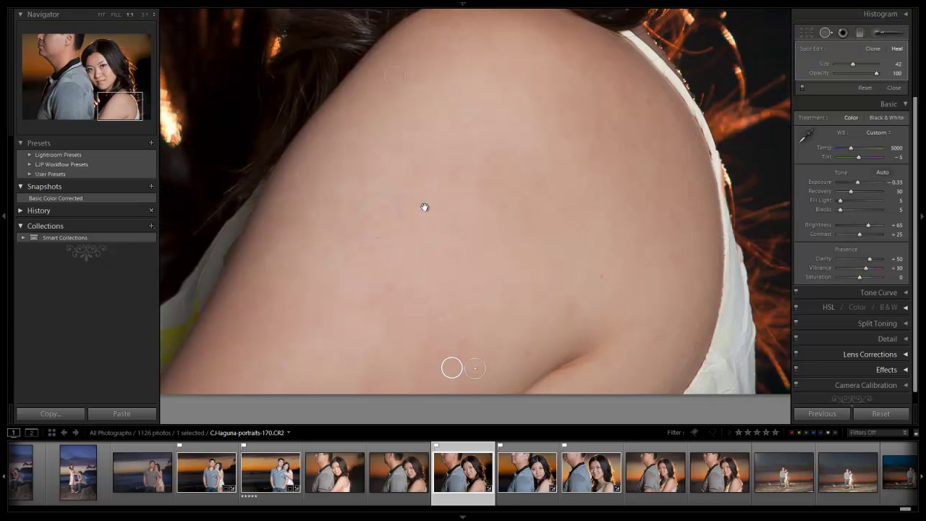
{"action": "left_click", "coordinate": [600, 276]}
{"action": "left_click", "coordinate": [425, 206]}
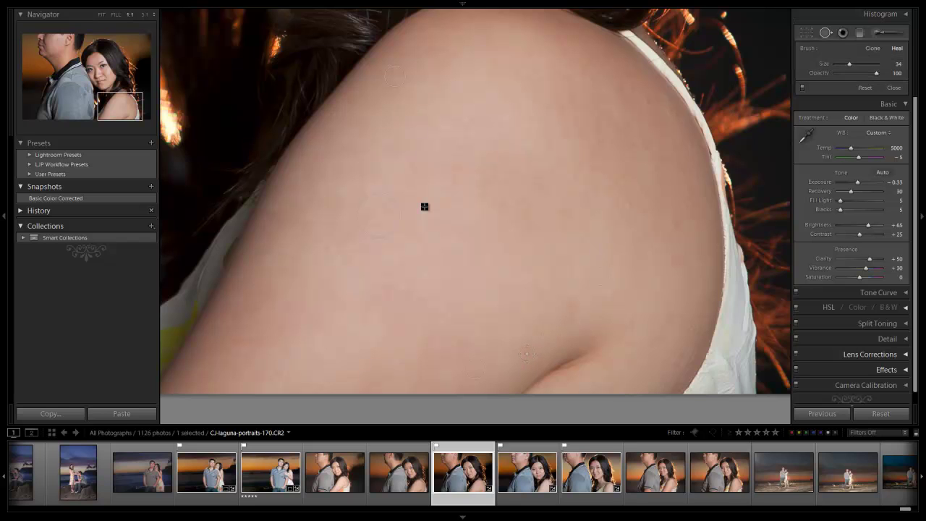
{"action": "left_click", "coordinate": [527, 354]}
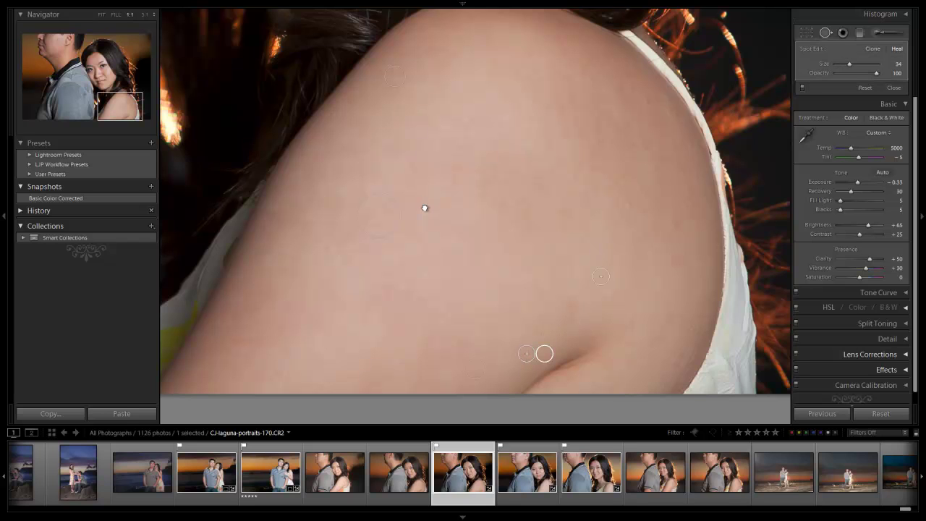
{"action": "left_click_drag", "start_coordinate": [425, 207], "coordinate": [511, 202]}
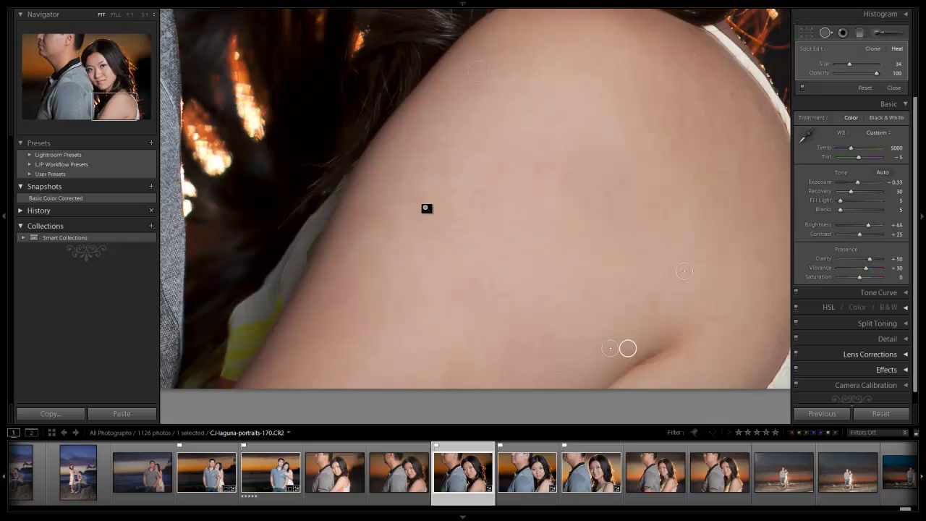
{"action": "left_click", "coordinate": [425, 207]}
{"action": "key", "text": "n"}
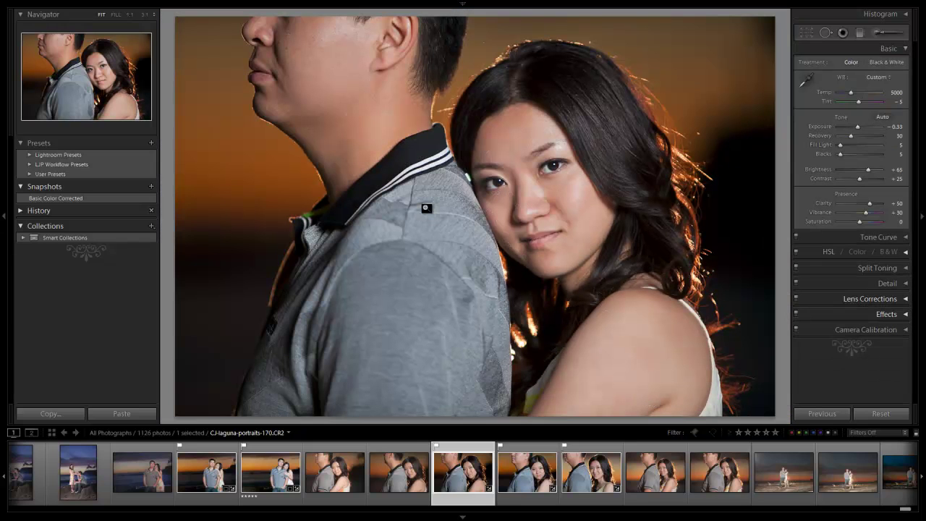
Inspect the woman's softened face close up with the Adjustment Brush open, and compare it with the full photo
{"action": "key", "text": "z"}
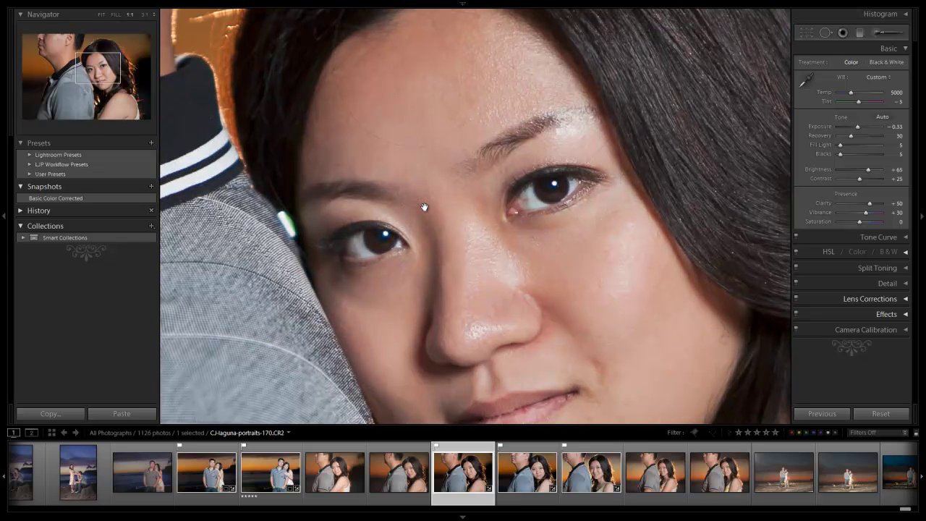
{"action": "left_click_drag", "start_coordinate": [399, 184], "coordinate": [425, 207]}
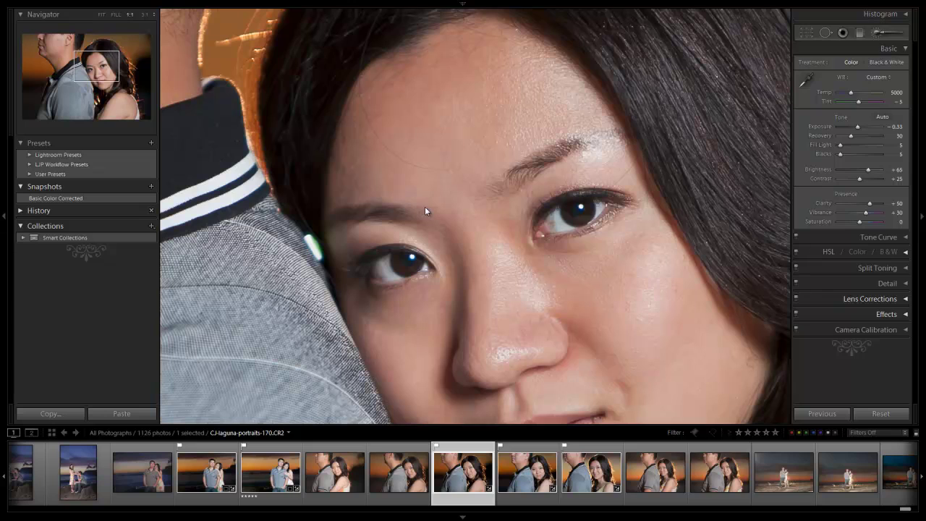
{"action": "key", "text": "k"}
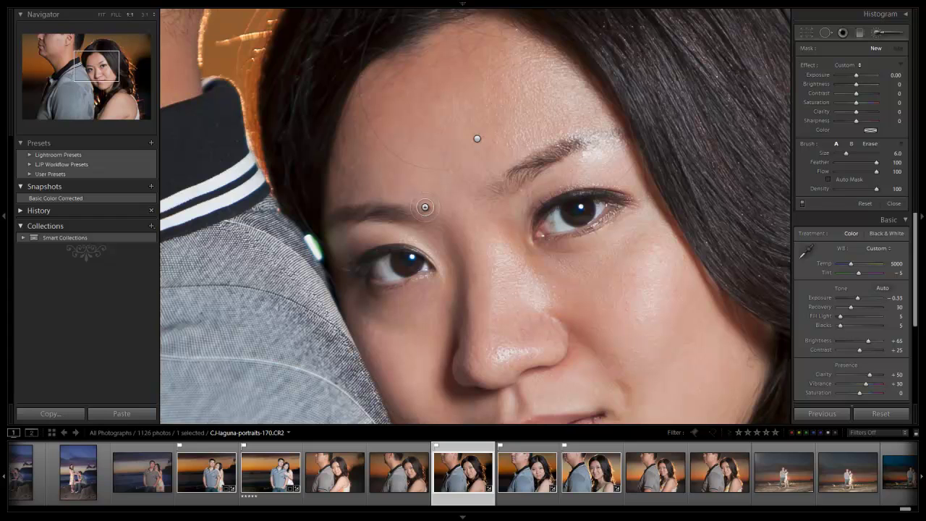
{"action": "left_click", "coordinate": [425, 207]}
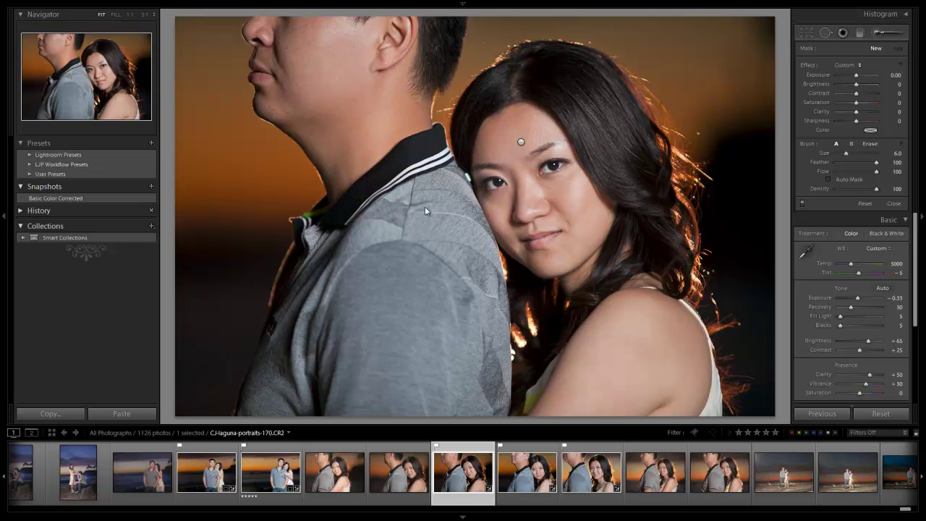
Set up a new Adjustment Brush effect with clarity at 100 and sharpness at 46
{"action": "key", "text": "k"}
{"action": "key", "text": "k"}
{"action": "key", "text": "comma"}
{"action": "key", "text": "comma"}
{"action": "key", "text": "comma"}
{"action": "key", "text": "comma"}
{"action": "key", "text": "period"}
{"action": "key", "text": "period"}
{"action": "key", "text": "period"}
{"action": "key", "text": "period"}
{"action": "key", "text": "period"}
{"action": "key", "text": "period"}
{"action": "key", "text": "equal"}
{"action": "key", "text": "period"}
Paint the new effect onto the top of the woman's hair with a size 15 brush, and check its coverage with the mask overlay
{"action": "key", "text": "bracketright"}
{"action": "key", "text": "z"}
{"action": "key", "text": "bracketright"}
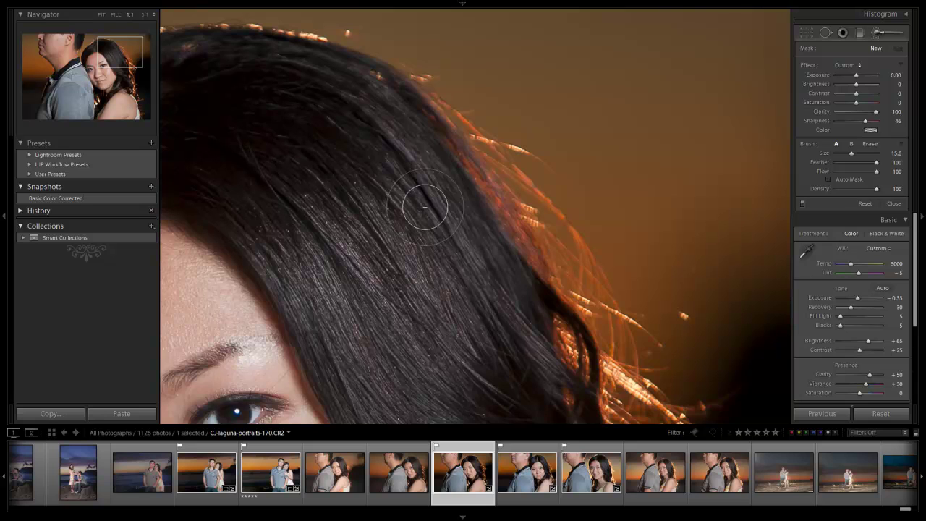
{"action": "left_click", "coordinate": [329, 176]}
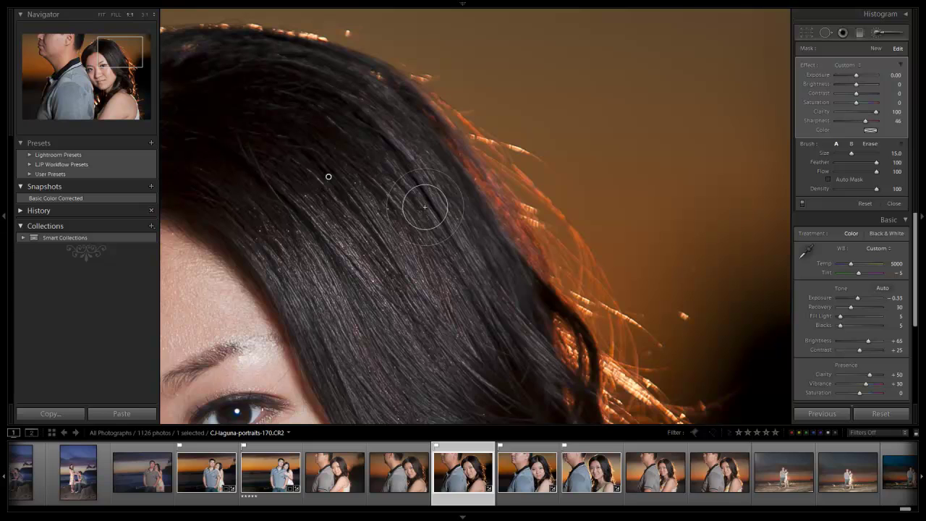
{"action": "key", "text": "o"}
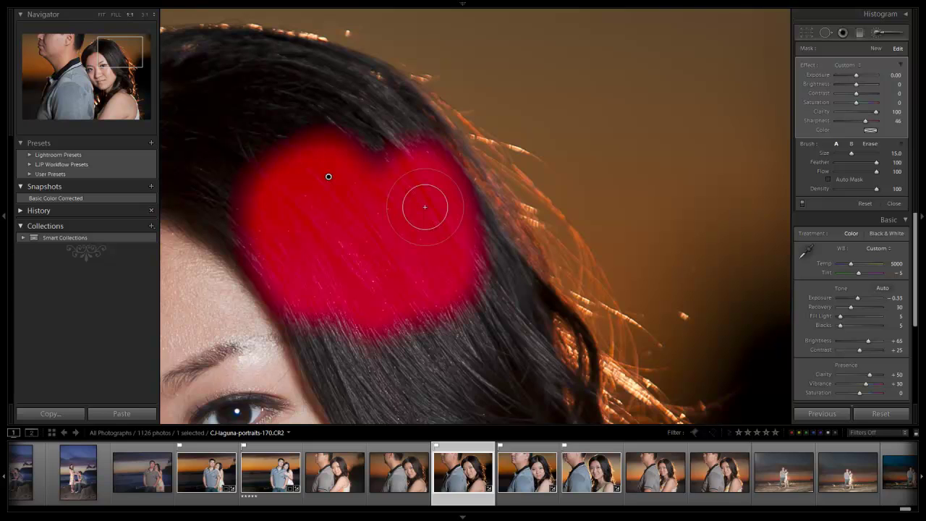
{"action": "key", "text": "o"}
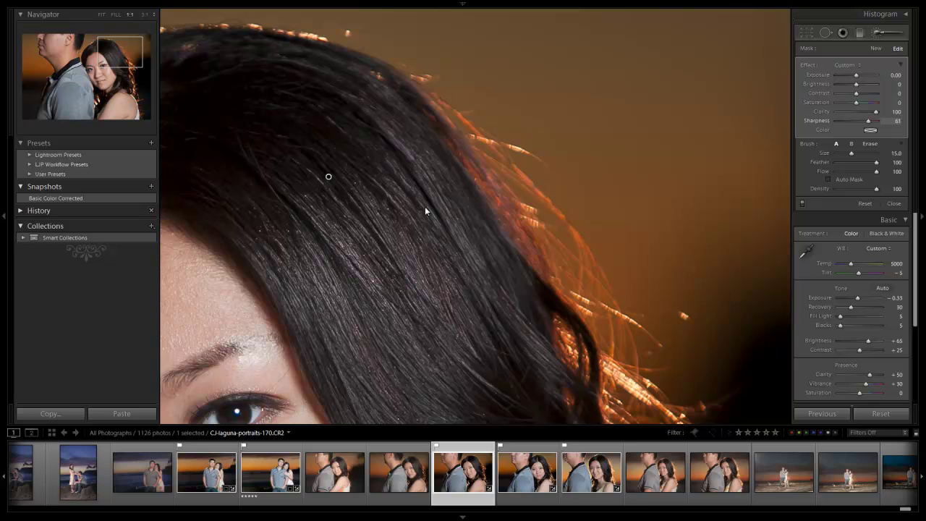
Set the hair adjustment's sharpness to 54 and reduce the brush size to 12
{"action": "key", "text": "bracketleft"}
{"action": "key", "text": "z"}
{"action": "key", "text": "bracketleft"}
{"action": "key", "text": "bracketleft"}
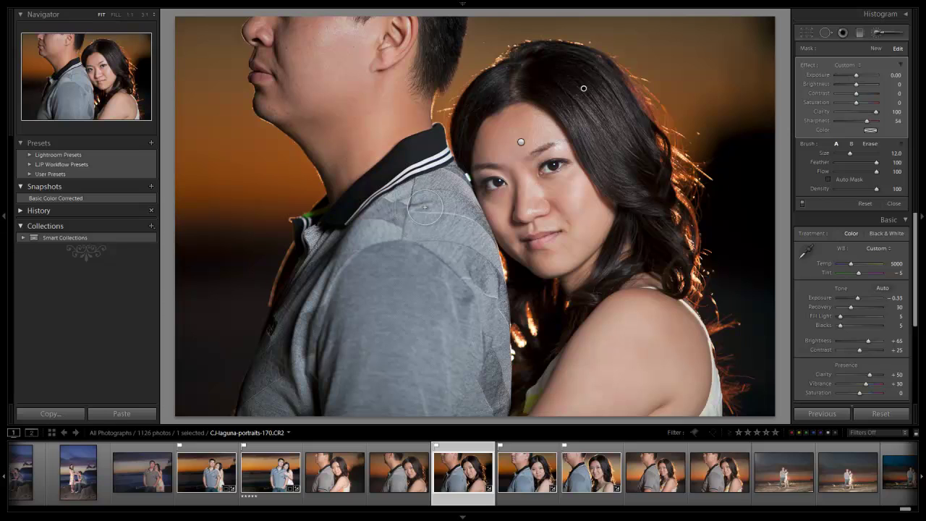
Paint the adjustment over the woman's hair around her head and down beside her face, resizing the brush between 6 and 12
{"action": "key", "text": "h"}
{"action": "key", "text": "h"}
{"action": "key", "text": "bracketleft"}
{"action": "key", "text": "bracketleft"}
{"action": "key", "text": "bracketleft"}
{"action": "key", "text": "bracketleft"}
{"action": "key", "text": "bracketleft"}
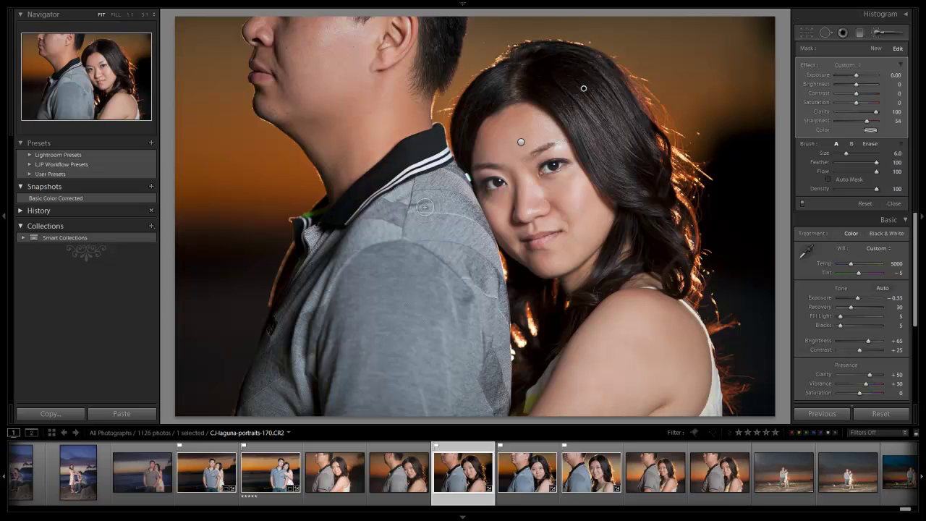
{"action": "key", "text": "bracketright"}
{"action": "key", "text": "bracketright"}
{"action": "key", "text": "bracketright"}
{"action": "key", "text": "bracketright"}
{"action": "key", "text": "h"}
{"action": "key", "text": "bracketleft"}
{"action": "key", "text": "bracketleft"}
{"action": "key", "text": "bracketleft"}
{"action": "key", "text": "h"}
Show the mask overlay and extend the mask at size 8 over the lower hair around the woman's neck, behind her arm and beside her shoulder
{"action": "key", "text": "o"}
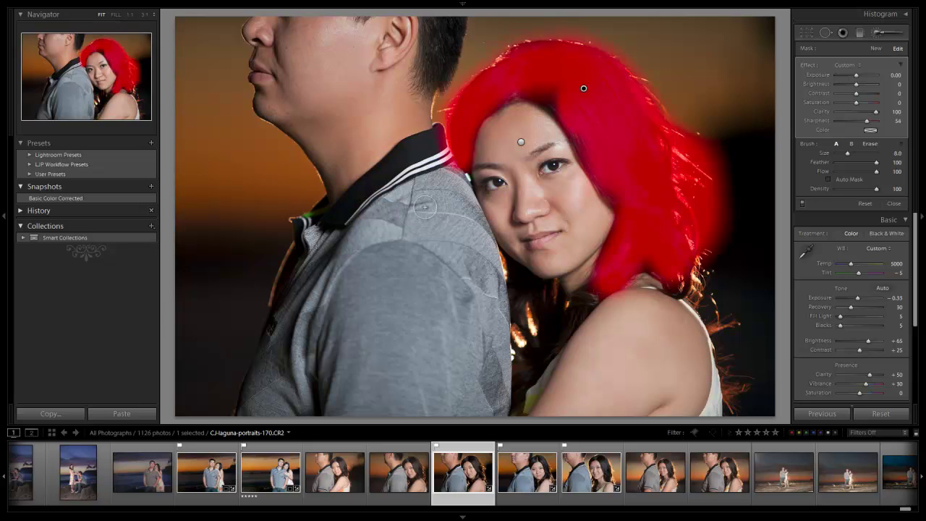
{"action": "mouse_move", "coordinate": [602, 281]}
{"action": "left_mouse_down"}
{"action": "mouse_move", "coordinate": [572, 308]}
{"action": "mouse_move", "coordinate": [522, 329]}
{"action": "mouse_move", "coordinate": [515, 274]}
{"action": "left_mouse_up"}
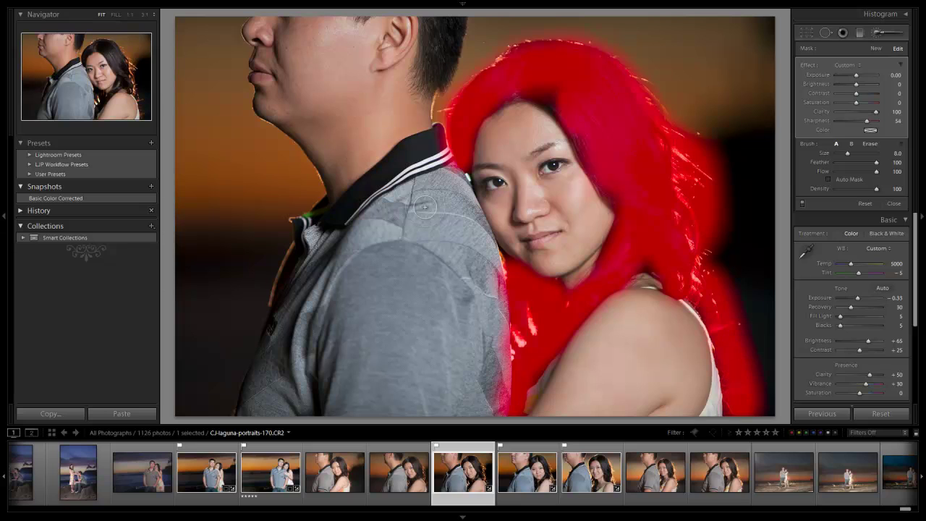
Erase the mask spill from the dark background beside the woman's hair and shoulder with a size 10 eraser
{"action": "key", "text": "alt"}
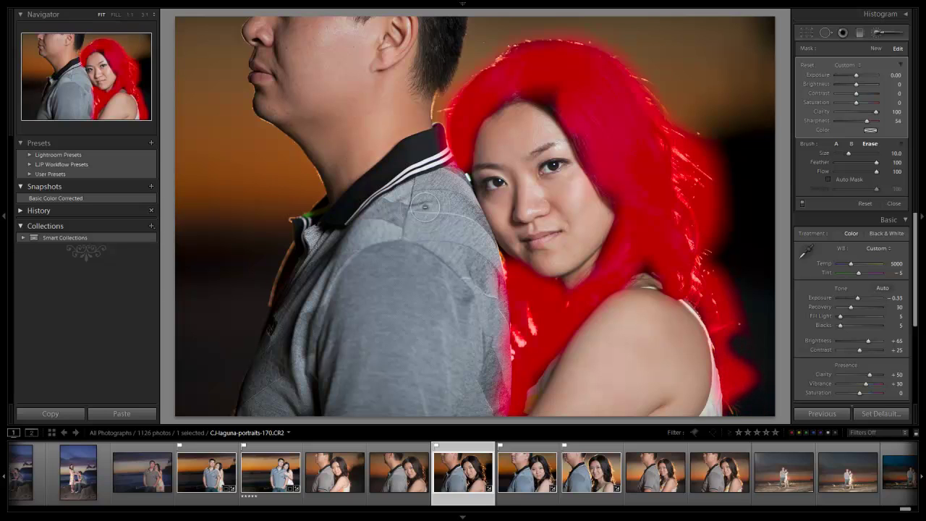
{"action": "mouse_move", "coordinate": [738, 307]}
{"action": "left_mouse_down"}
{"action": "mouse_move", "coordinate": [712, 259]}
{"action": "mouse_move", "coordinate": [722, 200]}
{"action": "mouse_move", "coordinate": [706, 204]}
{"action": "left_mouse_up"}
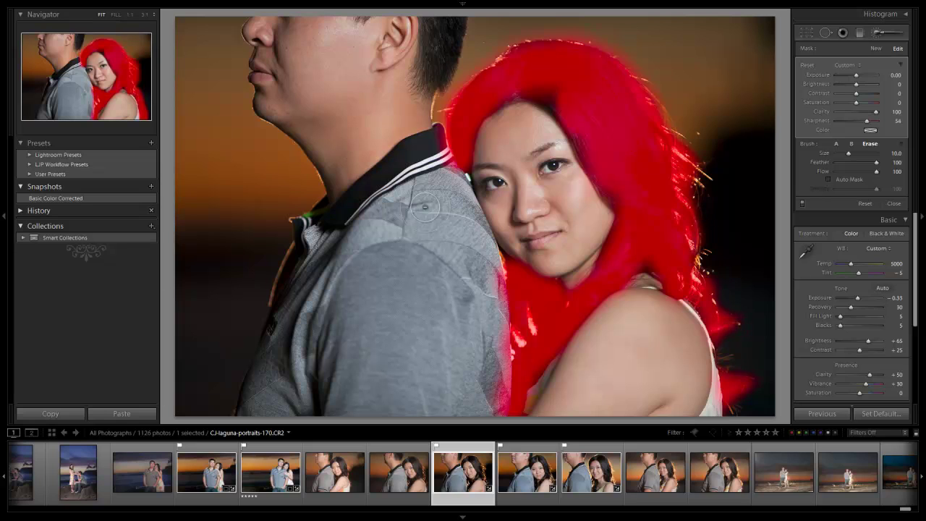
{"action": "key", "text": "bracketleft"}
{"action": "key", "text": "bracketleft"}
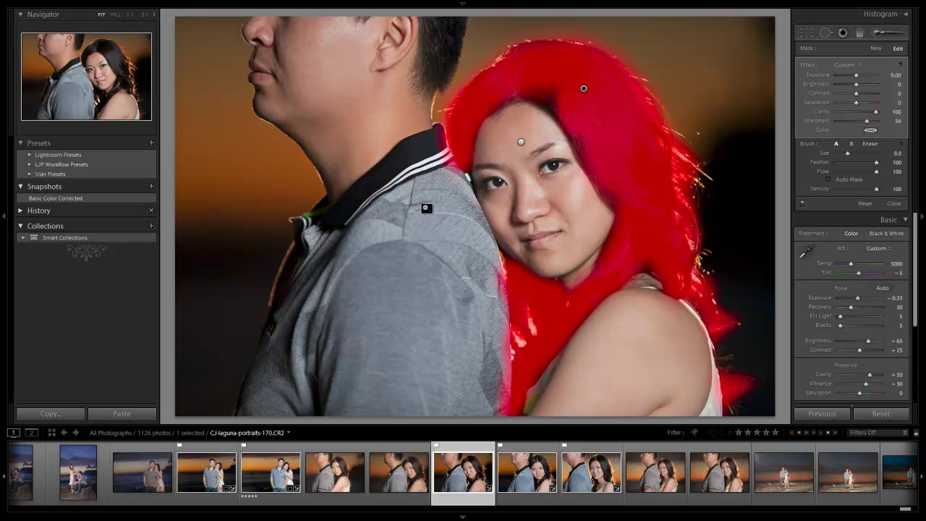
Fill the gaps in the hair mask along the woman's forehead hairline and beside her face with a size 12 brush
{"action": "left_click", "coordinate": [425, 208]}
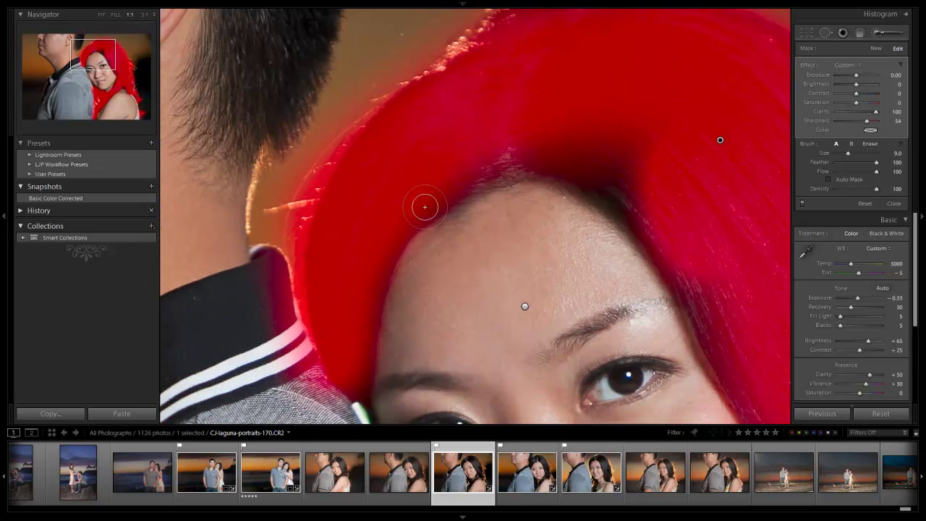
{"action": "key", "text": "]"}
{"action": "key", "text": "]"}
{"action": "key", "text": "]"}
{"action": "key", "text": "]"}
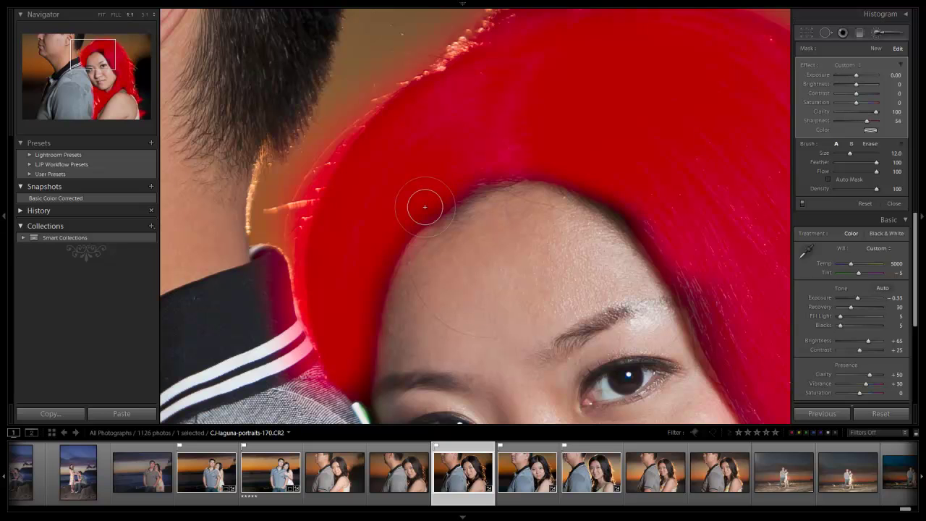
{"action": "left_click_drag", "start_coordinate": [425, 207], "coordinate": [278, 108]}
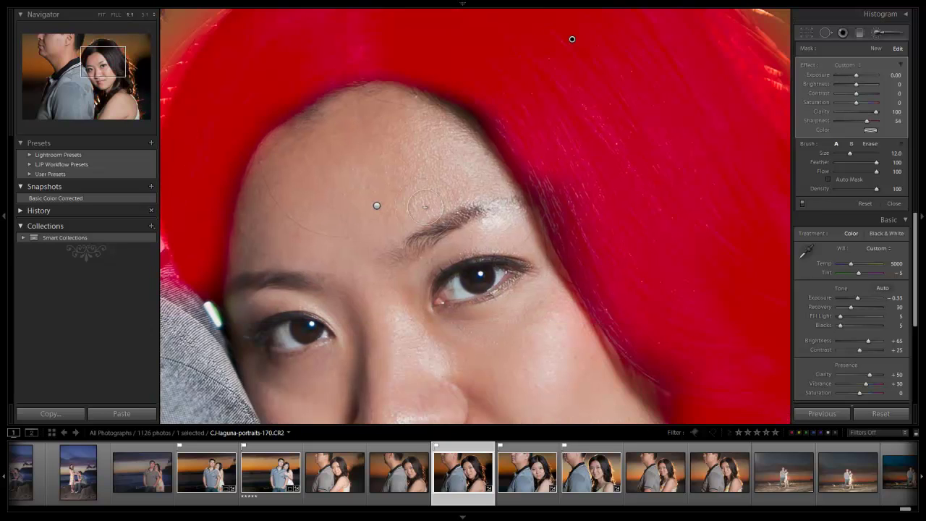
{"action": "mouse_move", "coordinate": [442, 92]}
{"action": "left_mouse_down"}
{"action": "mouse_move", "coordinate": [474, 110]}
{"action": "mouse_move", "coordinate": [554, 203]}
{"action": "mouse_move", "coordinate": [567, 237]}
{"action": "left_mouse_up"}
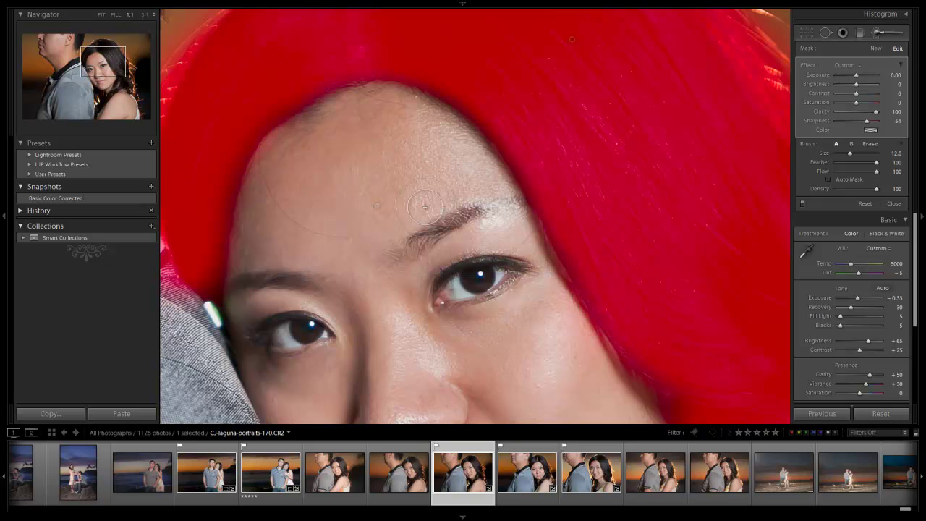
{"action": "scroll", "coordinate": [425, 208], "scroll_direction": "right", "scroll_amount": 2}
{"action": "scroll", "coordinate": [424, 208], "scroll_direction": "down", "scroll_amount": 2}
{"action": "left_click", "coordinate": [424, 207]}
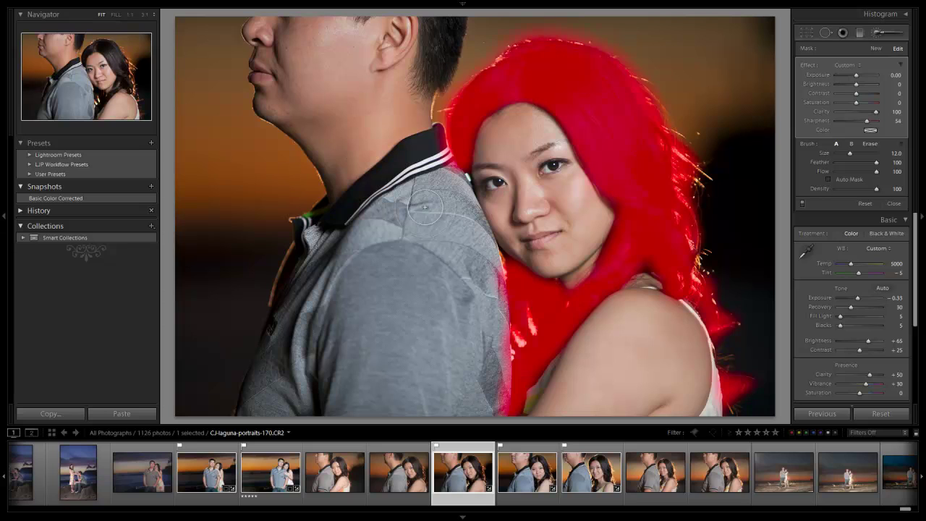
Erase the mask spill from the man's collar and the background along the hair's outer edge, using eraser sizes 10 and 7
{"action": "key", "text": "alt"}
{"action": "key", "text": "h"}
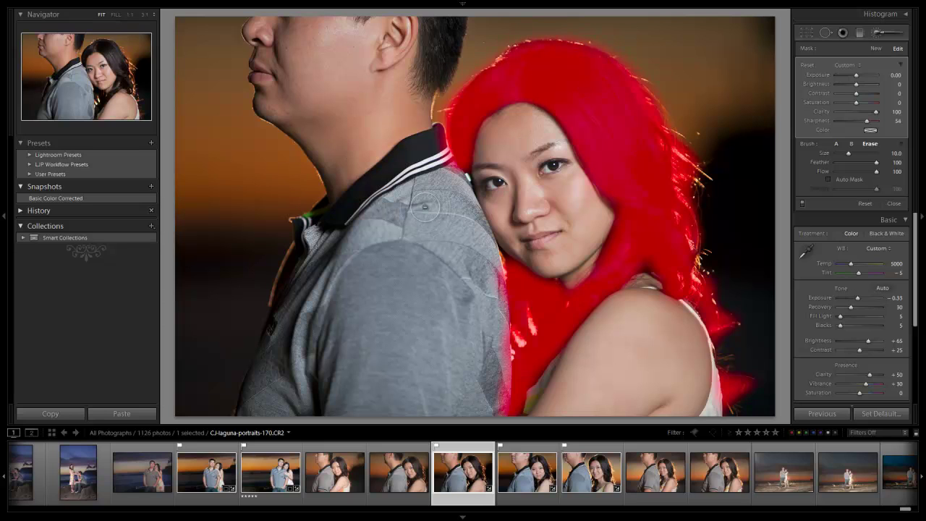
{"action": "key", "text": "h"}
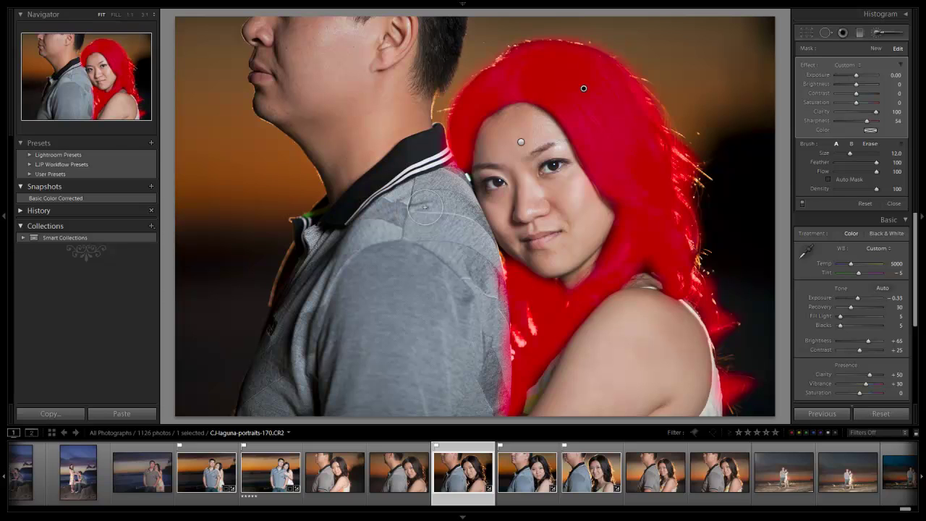
{"action": "scroll", "coordinate": [425, 208], "scroll_direction": "up", "scroll_amount": 3}
{"action": "key", "text": "alt"}
{"action": "scroll", "coordinate": [425, 207], "scroll_direction": "down", "scroll_amount": 3}
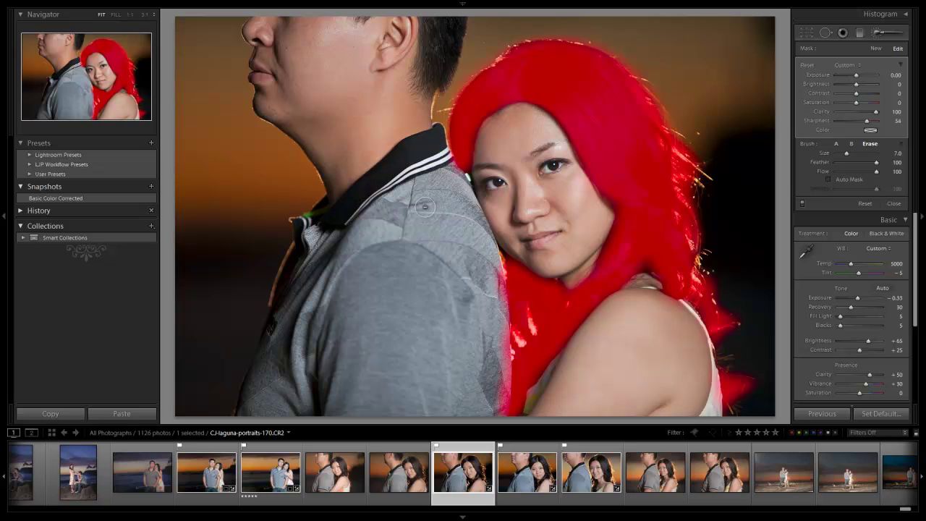
{"action": "key", "text": "alt"}
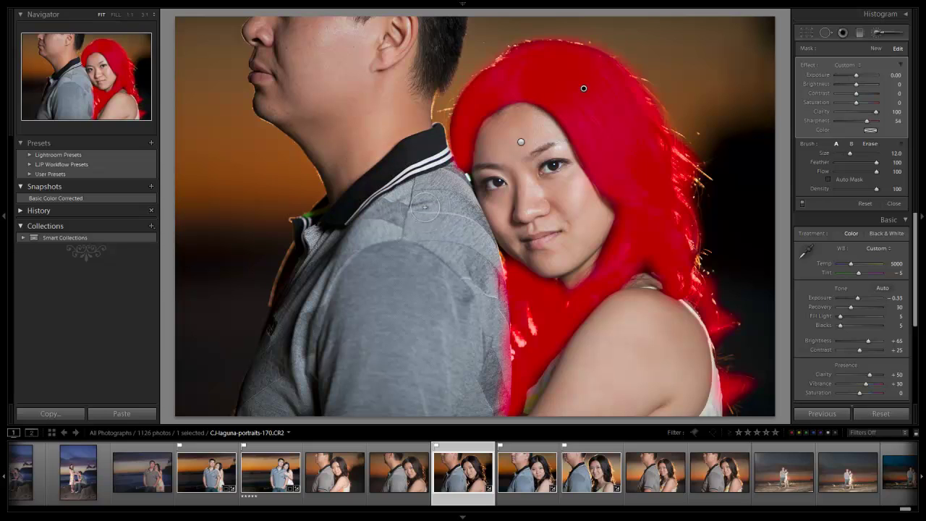
Touch up the outer edge of the hair mask with a size 6 brush, and close the Adjustment Brush
{"action": "scroll", "coordinate": [425, 208], "scroll_direction": "down", "scroll_amount": 3}
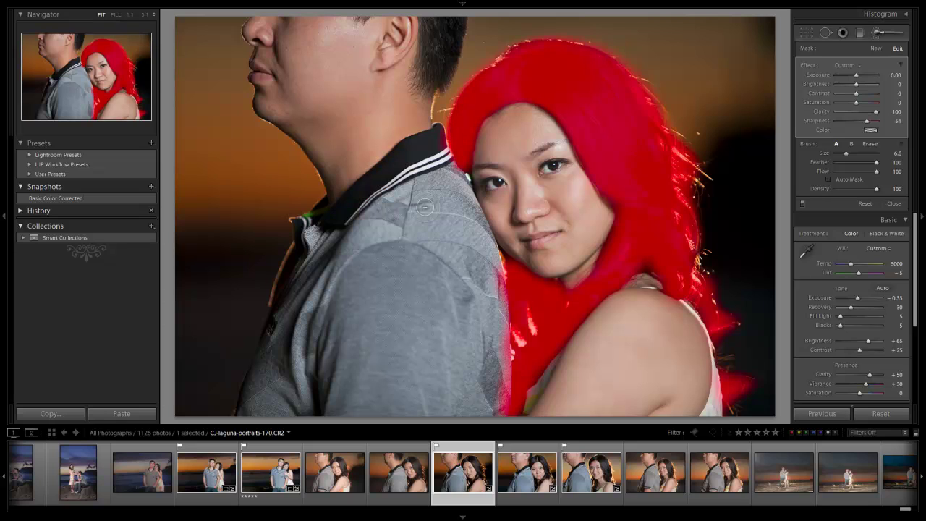
{"action": "key", "text": "h"}
{"action": "key", "text": "k"}
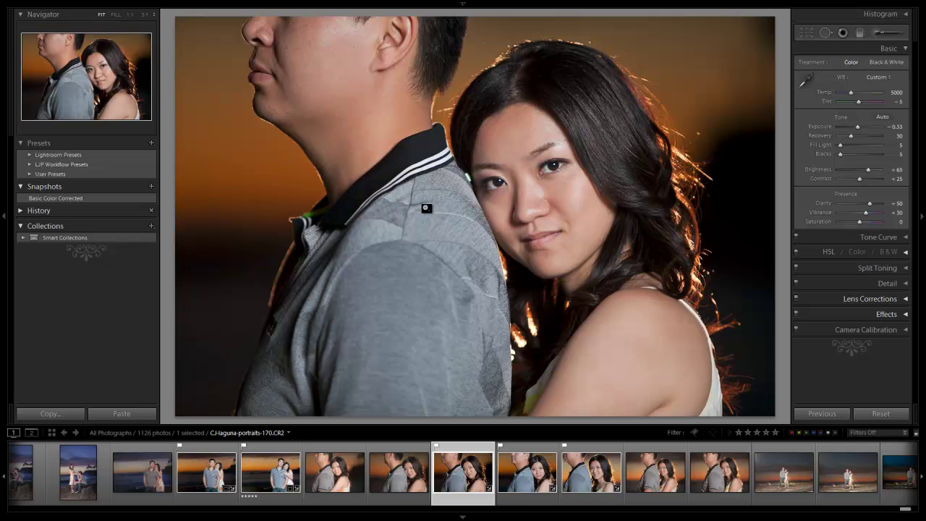
Examine the woman's enhanced hair at full size and the overall retouch at full-photo view, checking the adjustment pins
{"action": "left_click", "coordinate": [427, 208]}
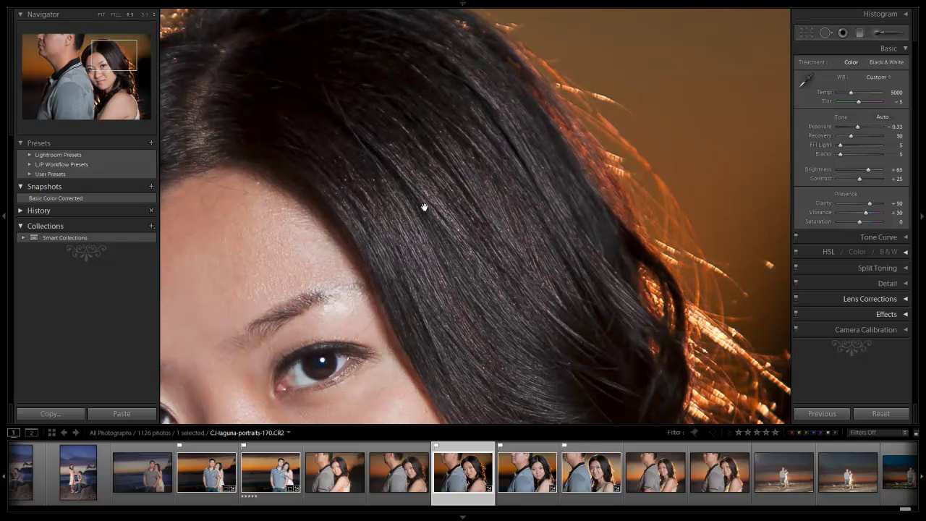
{"action": "key", "text": "k"}
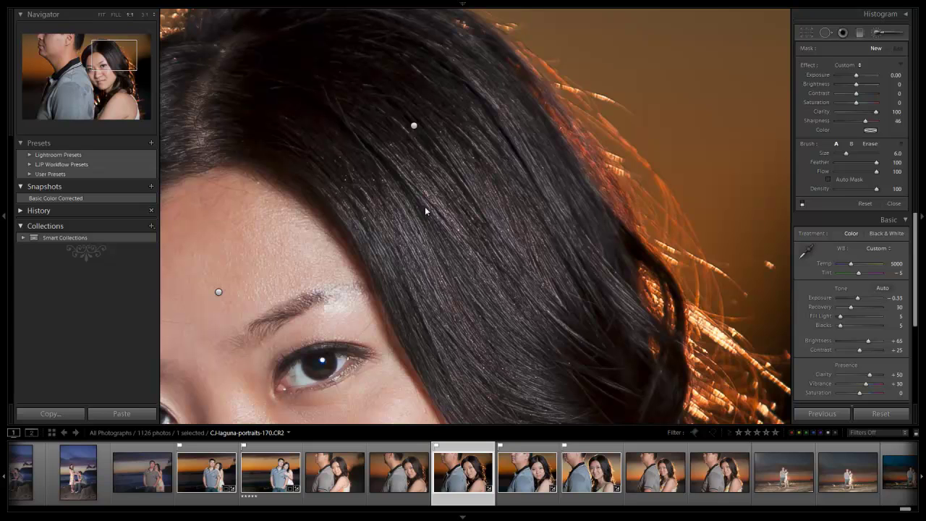
{"action": "key", "text": "h"}
{"action": "key", "text": "h"}
{"action": "key", "text": "z"}
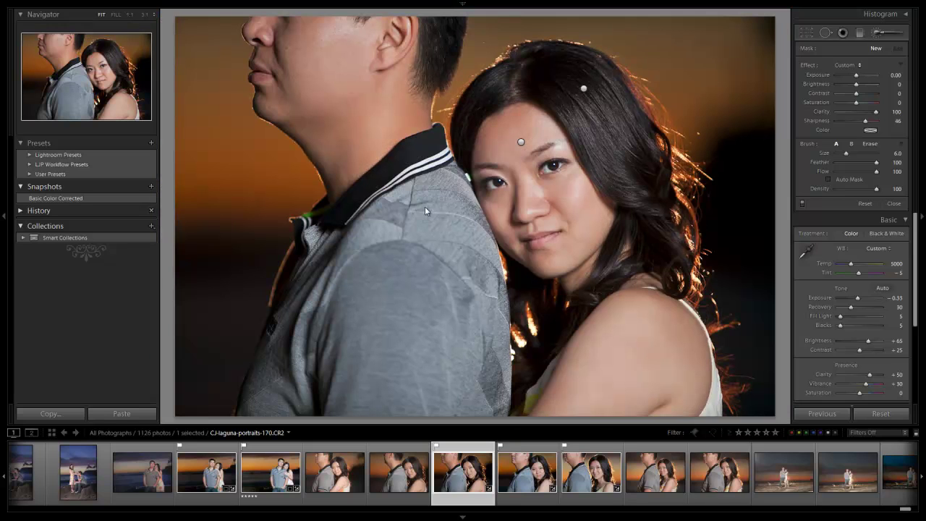
{"action": "key", "text": "k"}
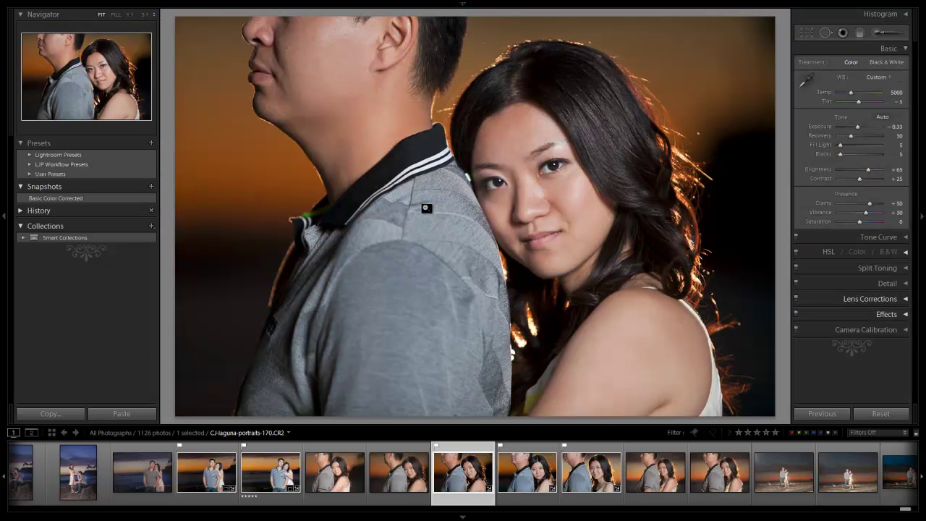
{"action": "key", "text": "z"}
{"action": "left_click", "coordinate": [425, 207]}
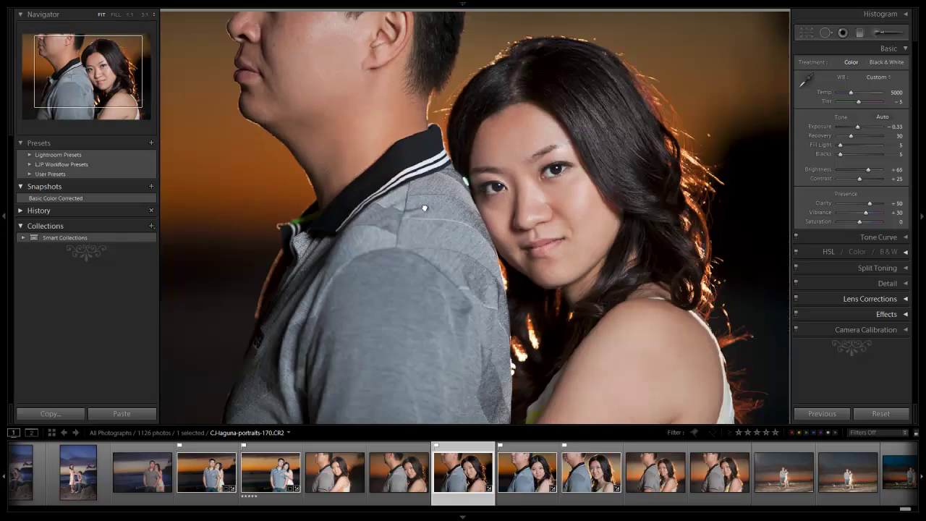
{"action": "left_click", "coordinate": [426, 208]}
{"action": "left_click", "coordinate": [427, 209]}
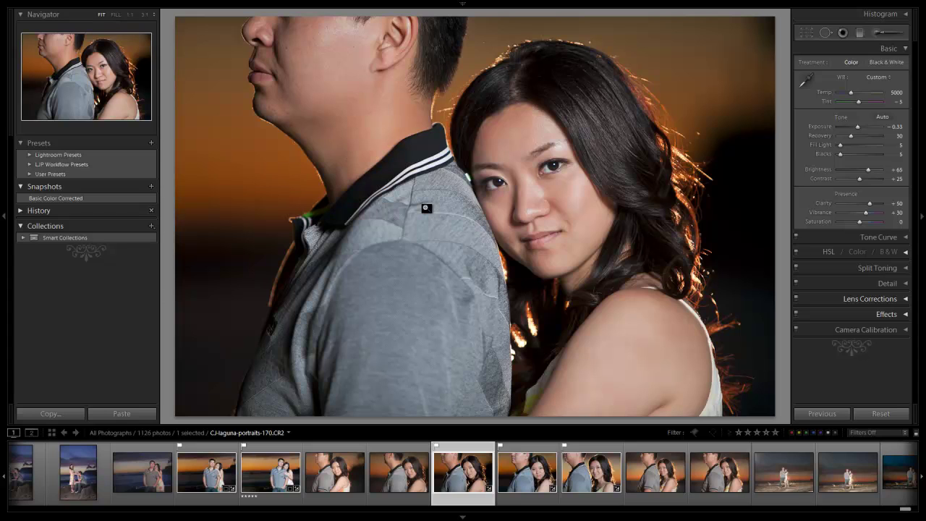
Save the current edit as a new snapshot named Retouched Color Corrected
{"action": "key", "text": "ctrl+n"}
{"action": "type", "text": "R"}
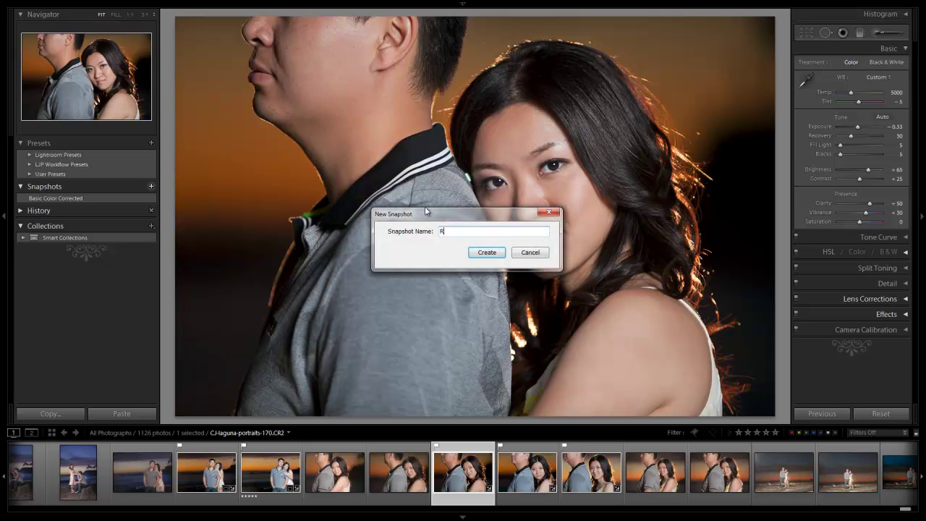
{"action": "type", "text": "etouched Color Corrected"}
{"action": "key", "text": "Return"}
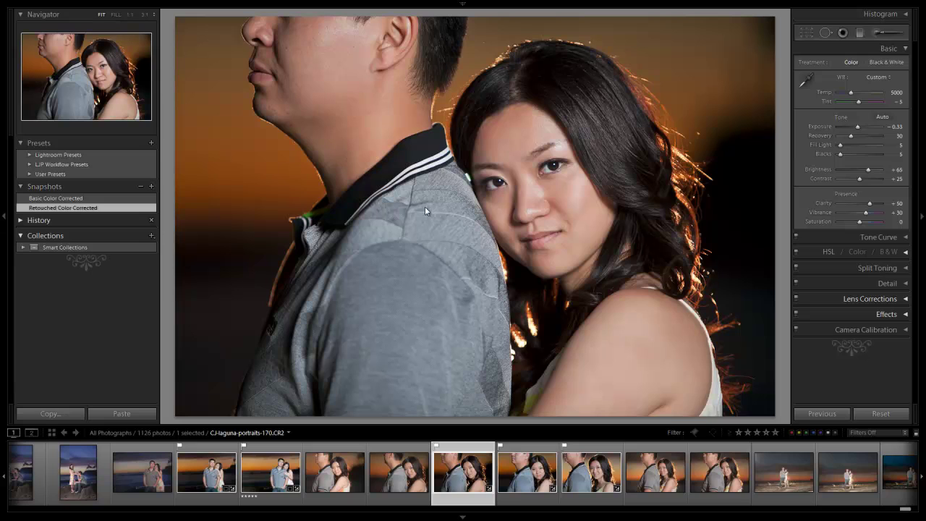
Compare the Basic Color Corrected snapshot with the Retouched Color Corrected snapshot
{"action": "left_click", "coordinate": [55, 199]}
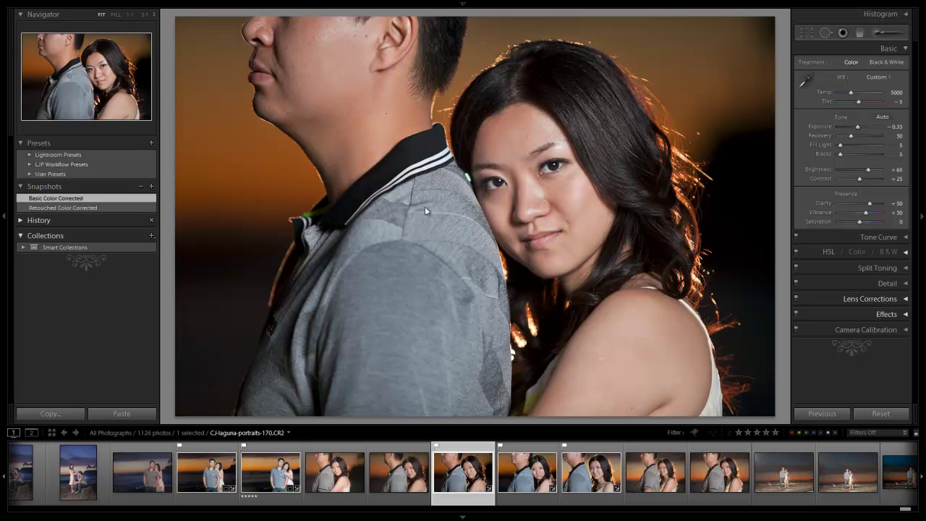
{"action": "left_click", "coordinate": [63, 207]}
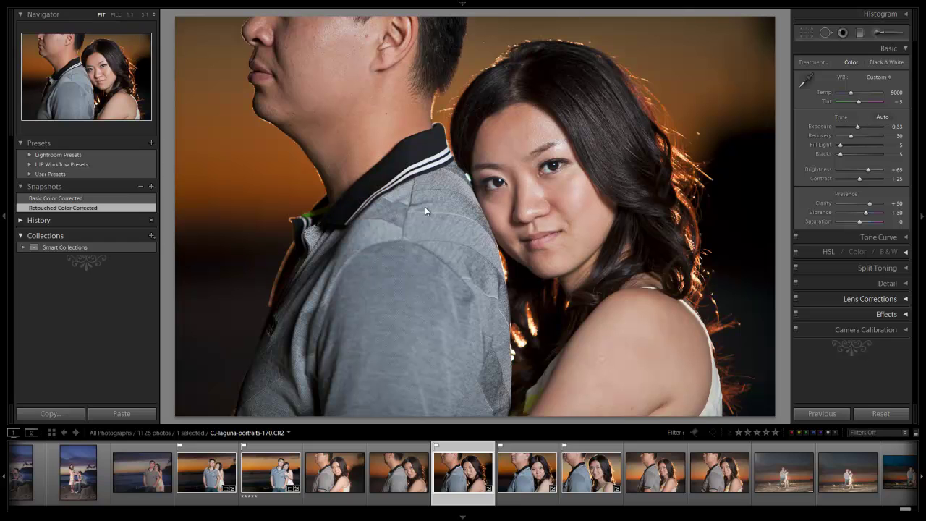
{"action": "key", "text": "ctrl+z"}
{"action": "key", "text": "ctrl+y"}
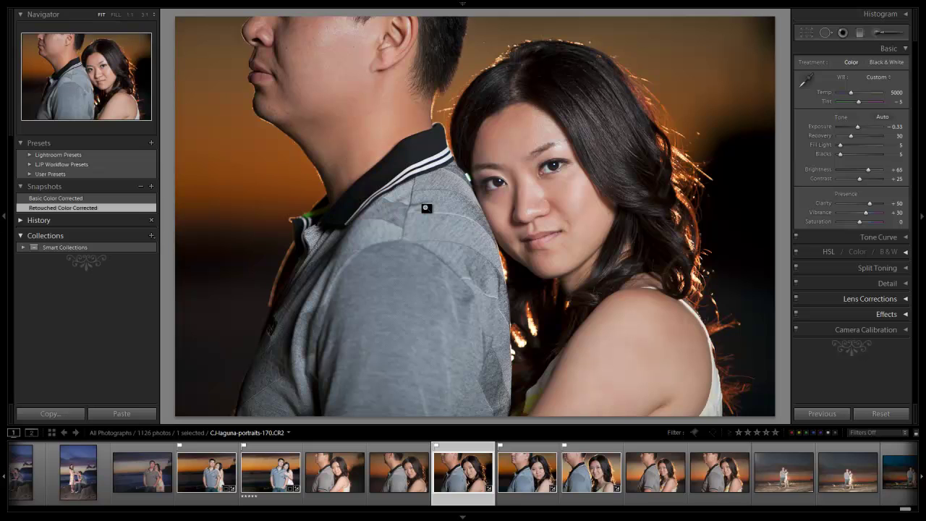
Reset the Adjustment Brush effect for a new mask, with clarity at -44 and brush size 7
{"action": "left_click", "coordinate": [426, 209]}
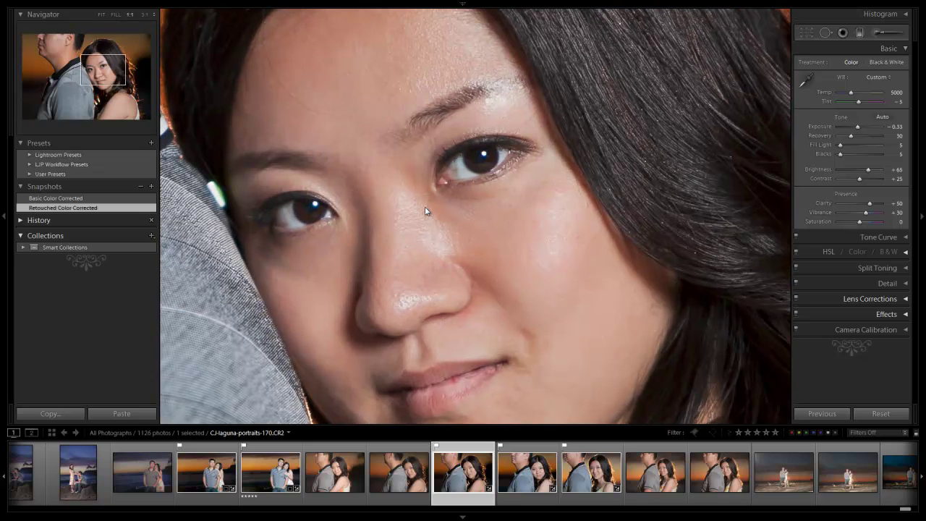
{"action": "key", "text": "k"}
{"action": "left_click", "coordinate": [806, 66], "text": "alt"}
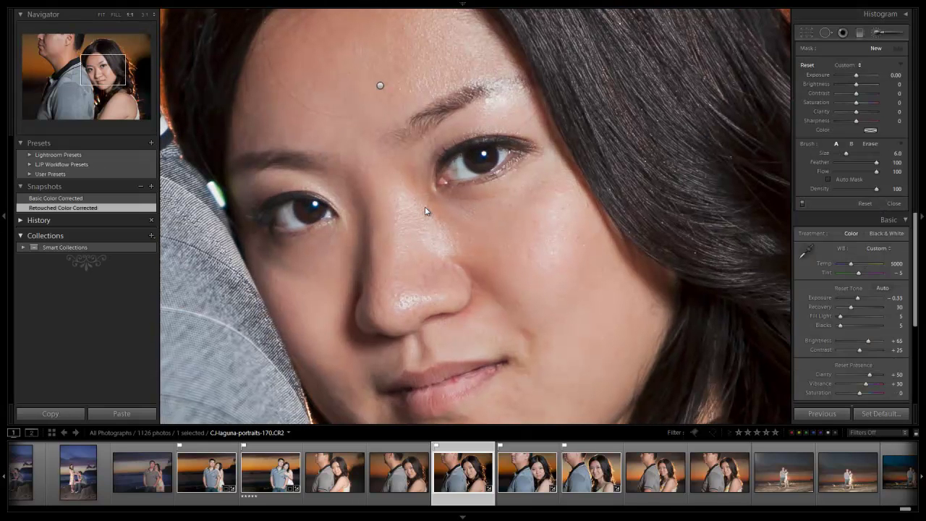
{"action": "left_click", "coordinate": [847, 66]}
{"action": "left_click", "coordinate": [839, 76]}
{"action": "key", "text": "Tab"}
{"action": "key", "text": "Tab"}
{"action": "key", "text": "Tab"}
{"action": "key", "text": "Tab"}
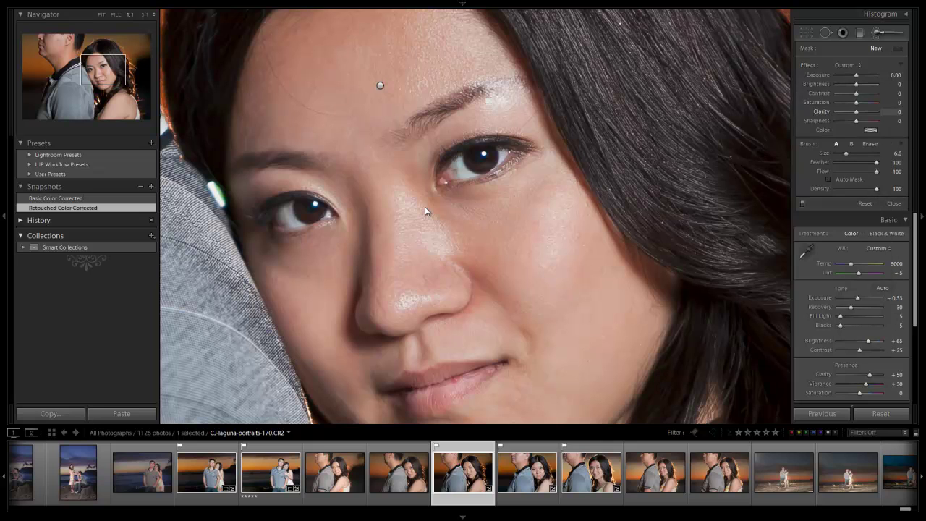
{"action": "type", "text": "-44"}
{"action": "key", "text": "Return"}
{"action": "key", "text": "bracketright"}
Try a softening stroke along the bridge of the woman's nose, check it without the mask overlay, and undo it
{"action": "mouse_move", "coordinate": [408, 191]}
{"action": "left_mouse_down"}
{"action": "mouse_move", "coordinate": [431, 235]}
{"action": "mouse_move", "coordinate": [425, 207]}
{"action": "left_mouse_up"}
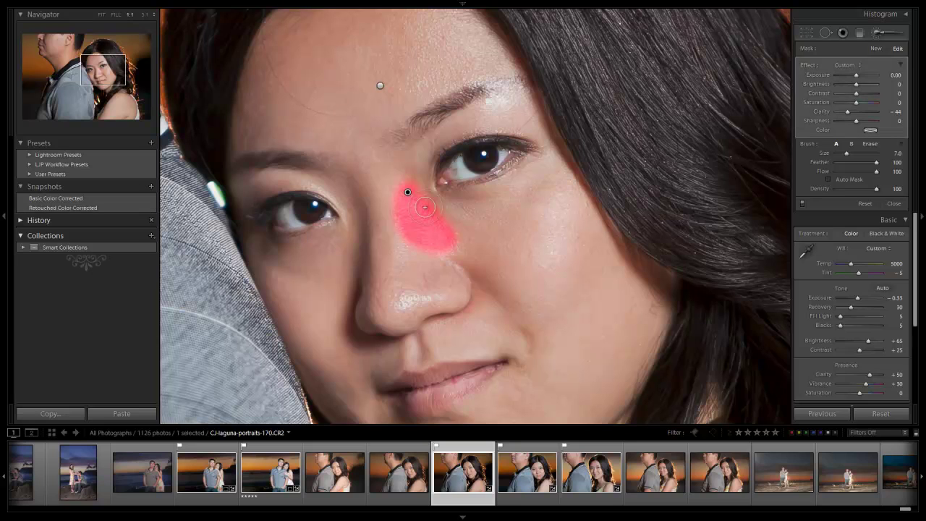
{"action": "key", "text": "o"}
{"action": "key", "text": "h"}
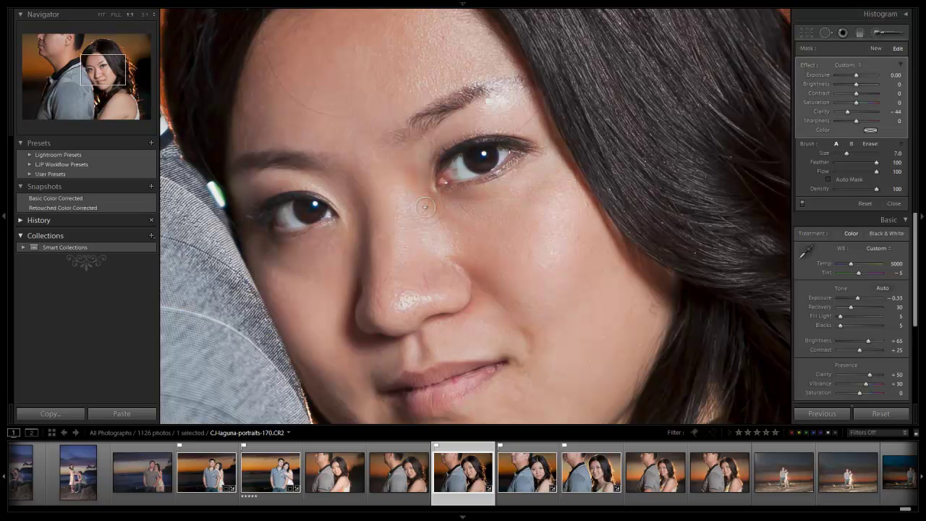
{"action": "key", "text": "h"}
{"action": "key", "text": "ctrl+z"}
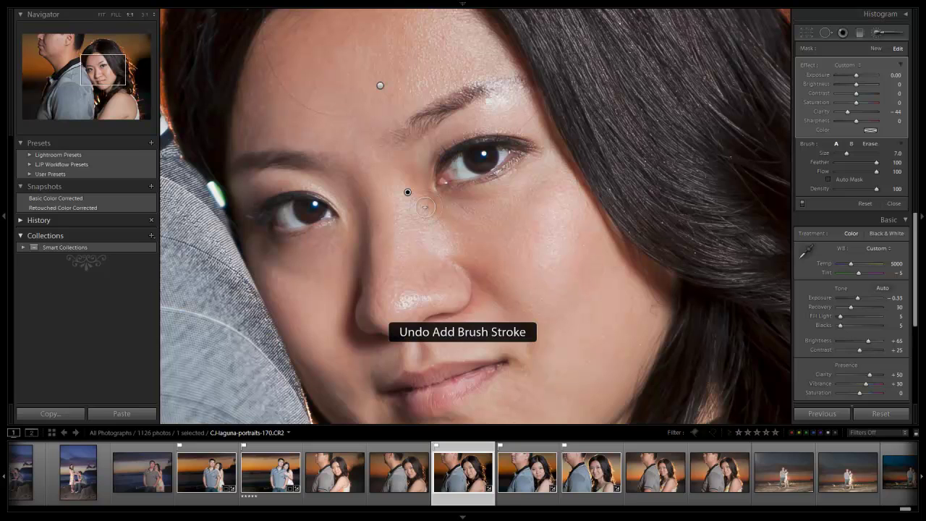
{"action": "key", "text": "ctrl+z"}
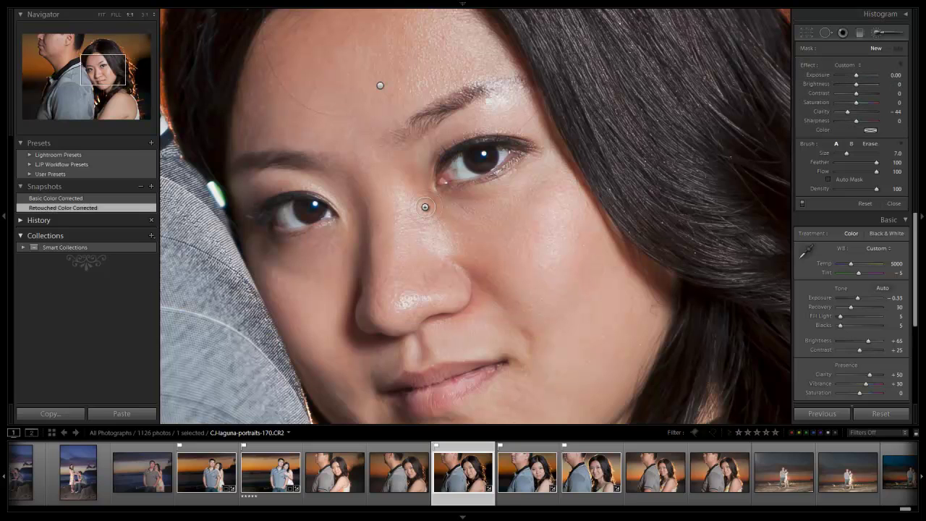
Try another clarity -44 stroke on the woman's nose, undo it, and close the Adjustment Brush
{"action": "left_click_drag", "start_coordinate": [402, 196], "coordinate": [426, 207]}
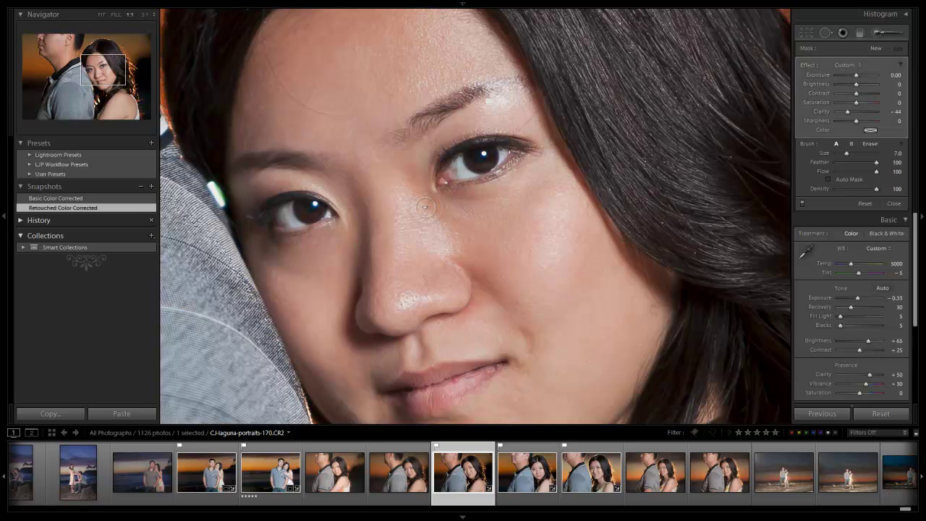
{"action": "key", "text": "ctrl+z"}
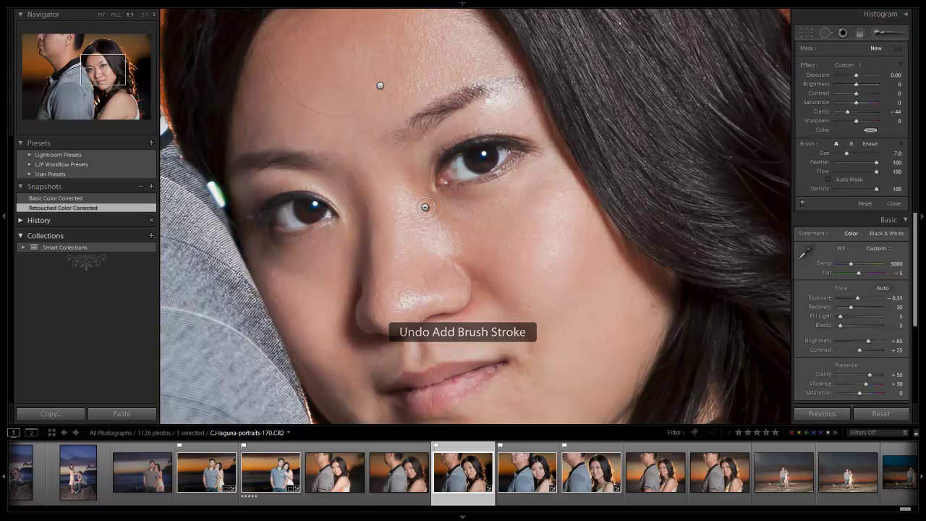
{"action": "left_click", "coordinate": [425, 207]}
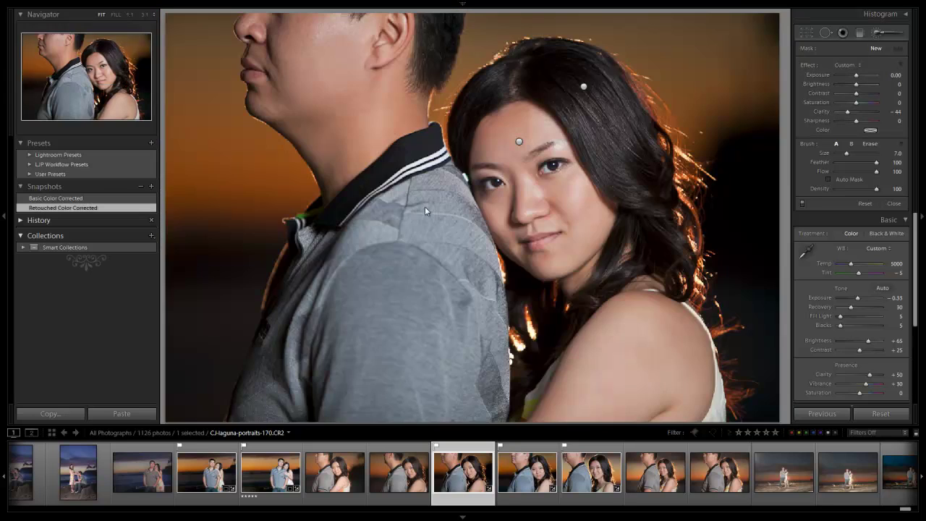
{"action": "key", "text": "k"}
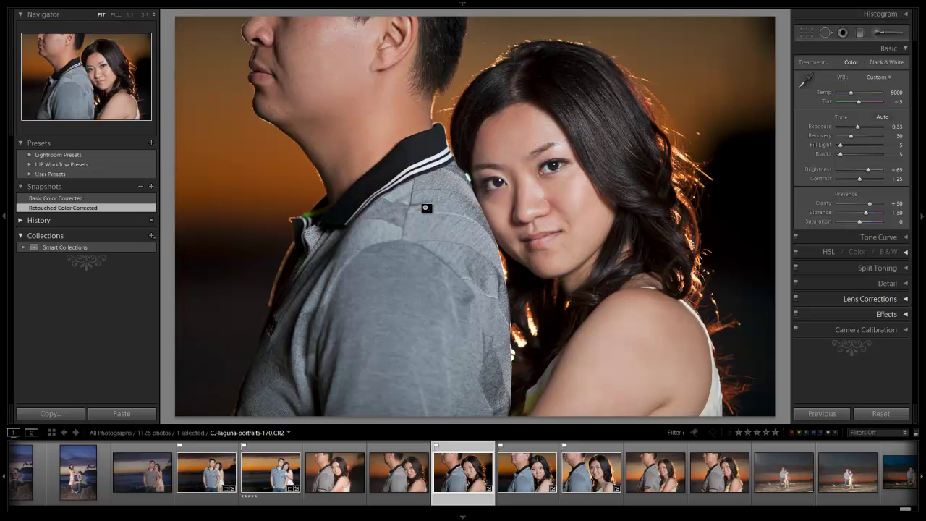
Heal two spots in the sunset sky beside the man with spot sizes 78 and 77, and close the Spot Removal tool
{"action": "key", "text": "q"}
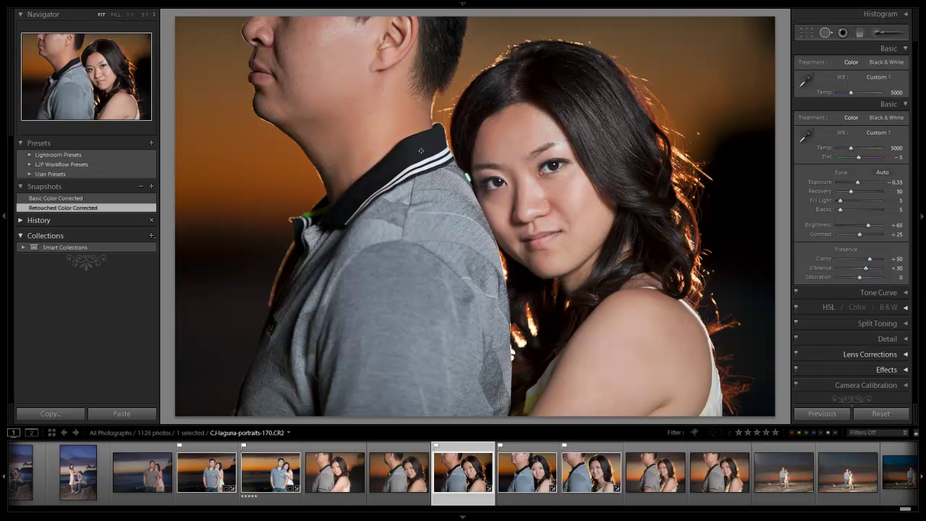
{"action": "scroll", "coordinate": [253, 202], "scroll_direction": "up", "scroll_amount": 2}
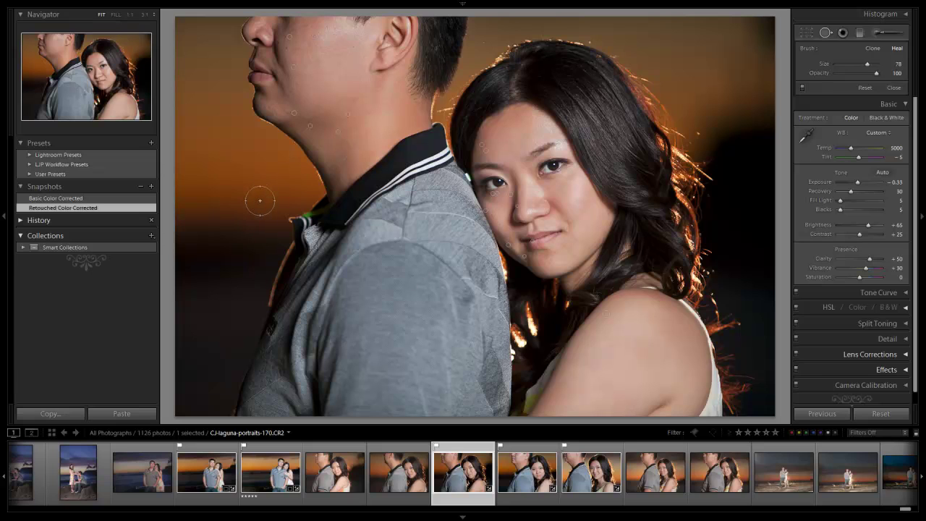
{"action": "left_click", "coordinate": [258, 201]}
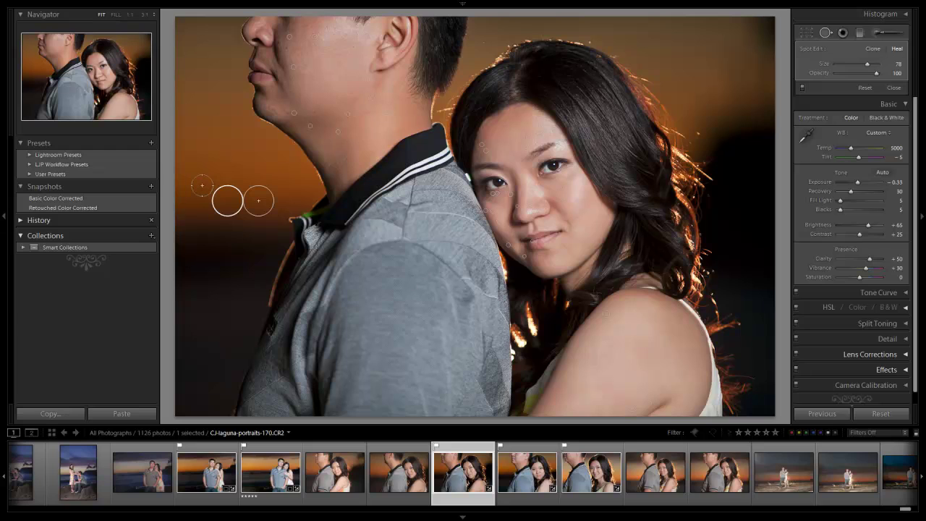
{"action": "scroll", "coordinate": [202, 186], "scroll_direction": "down", "scroll_amount": 1}
{"action": "left_click", "coordinate": [202, 185]}
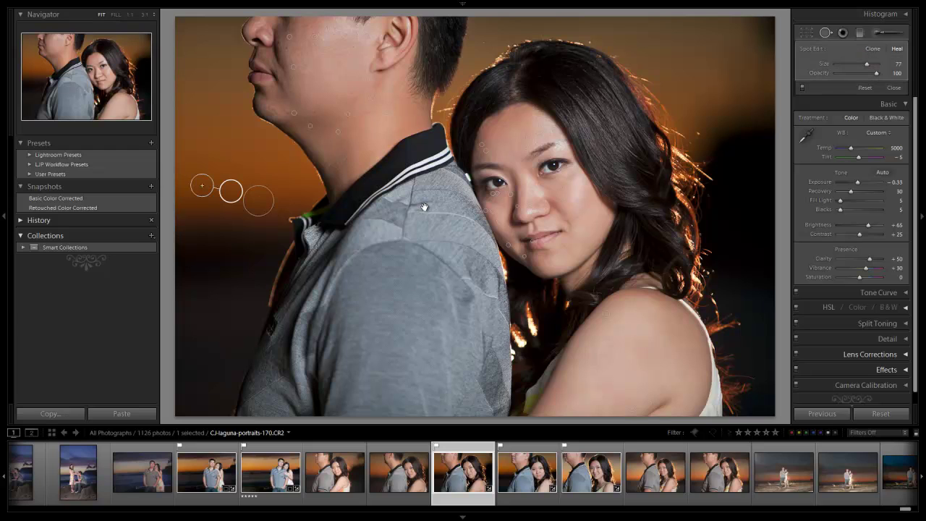
{"action": "left_click_drag", "start_coordinate": [232, 191], "coordinate": [224, 184]}
{"action": "key", "text": "q"}
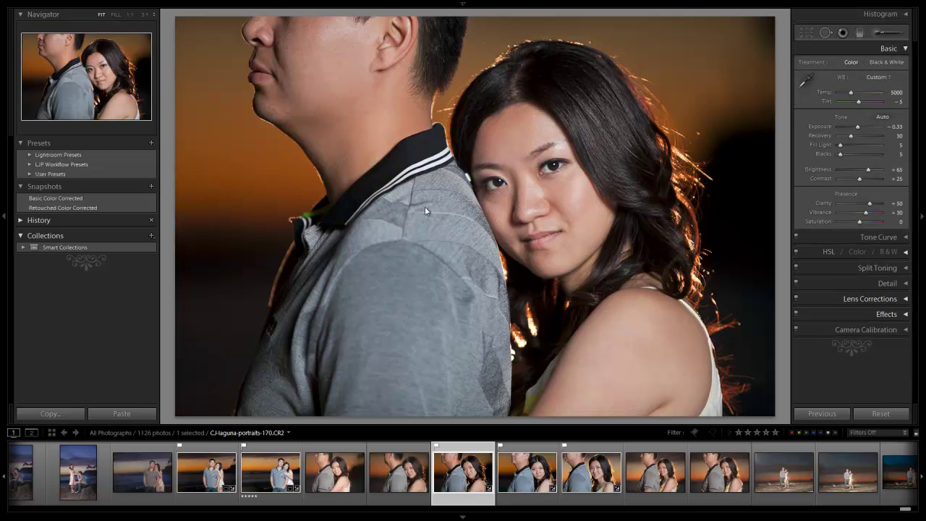